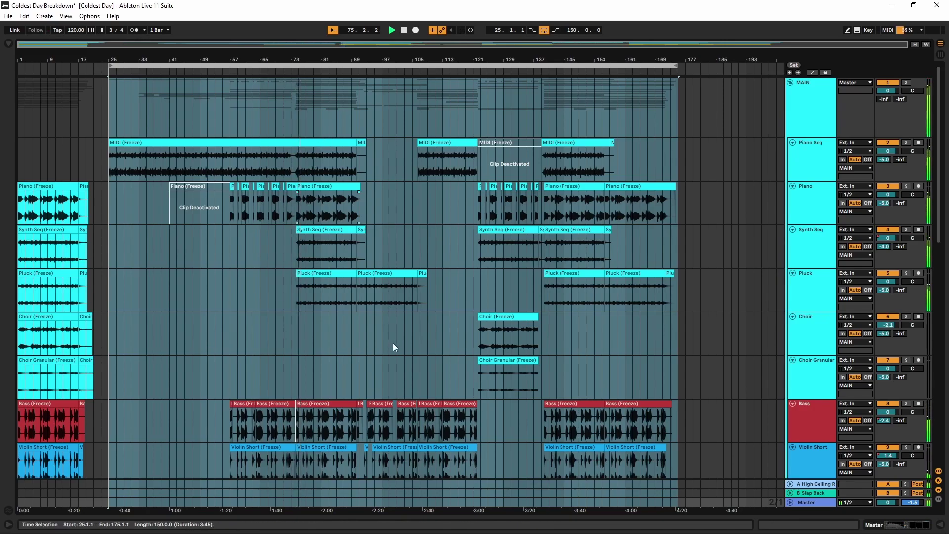
Look over the tracks in the MAIN group, collapse that group and expand the ALL group
scroll(396, 307, "down", 10)
scroll(386, 275, "down", 3)
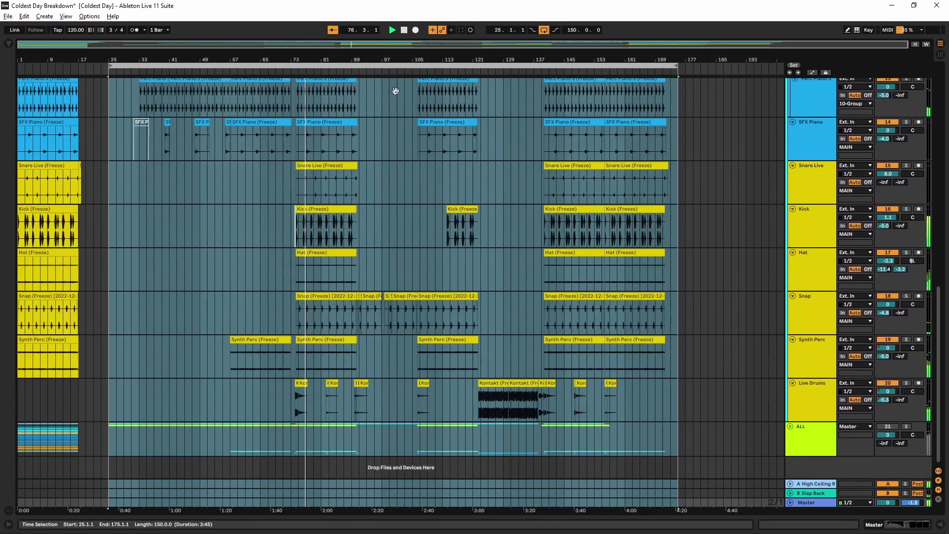
scroll(403, 131, "up", 12)
scroll(396, 384, "up", 5)
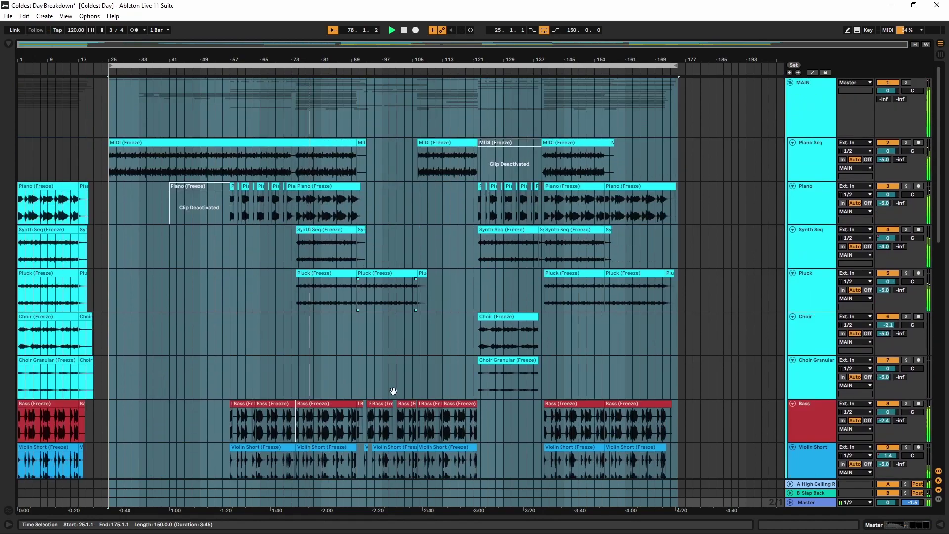
left_click(790, 83)
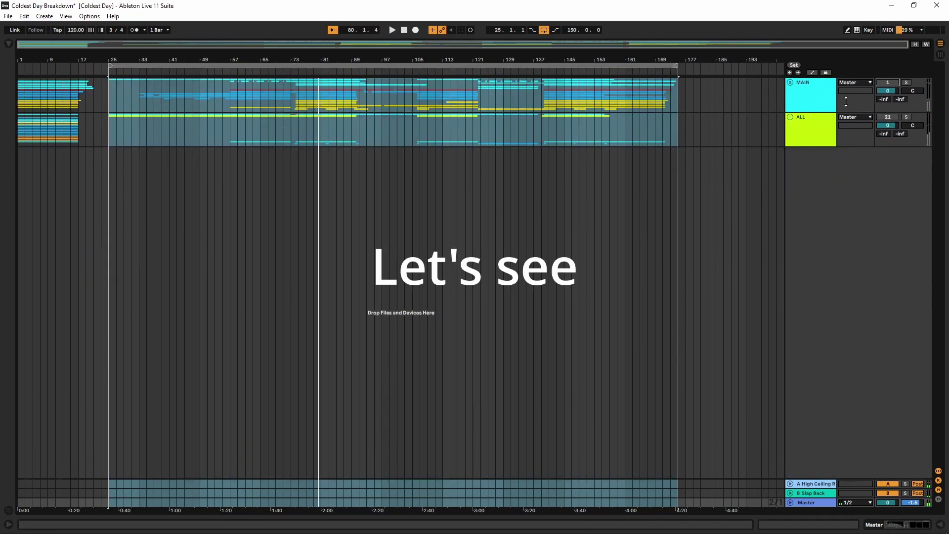
left_click(790, 117)
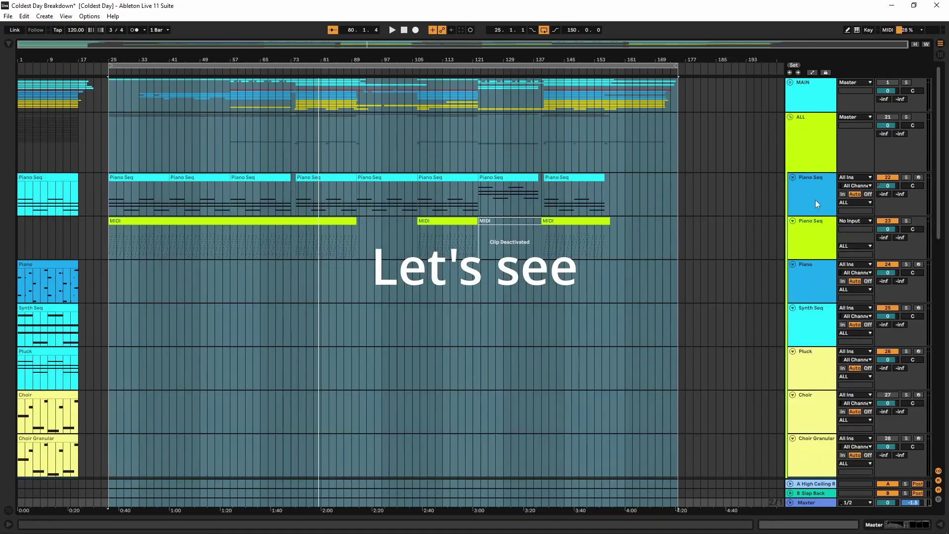
Solo the first Piano Seq track, play its clip from bar 1 and activate the ALL group track
left_click(816, 204)
left_click(42, 179)
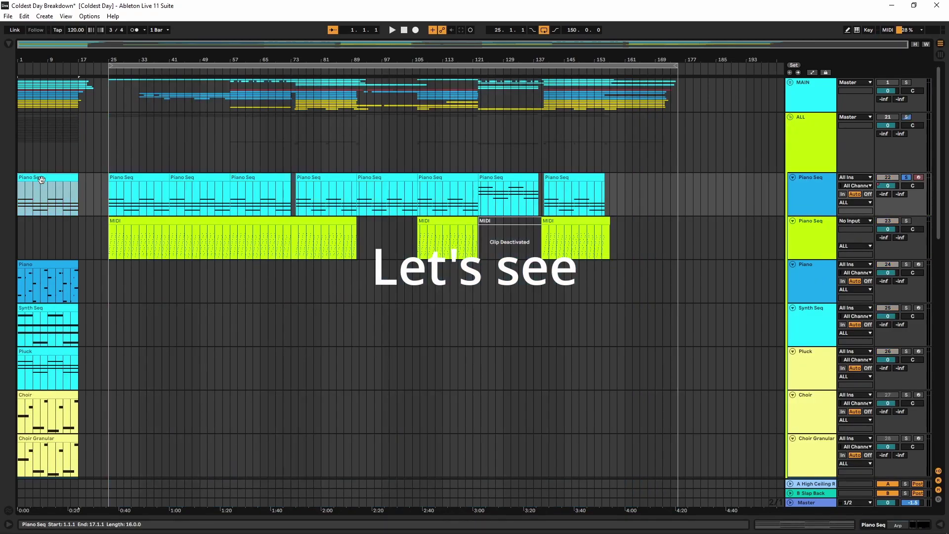
left_click(44, 187)
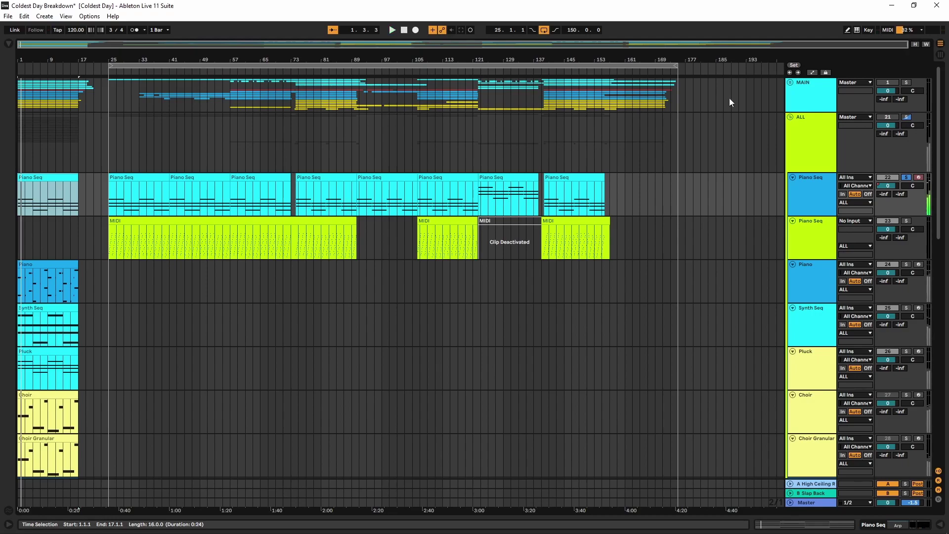
left_click(888, 117)
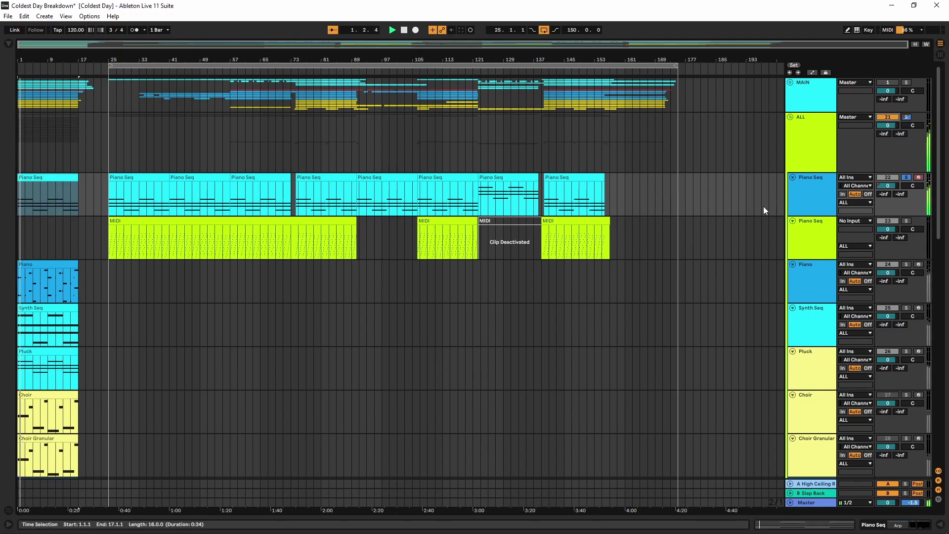
Show the first Piano Seq track's devices, view the Arp's Velocity steps and inspect its Kontakt instrument
double_click(811, 199)
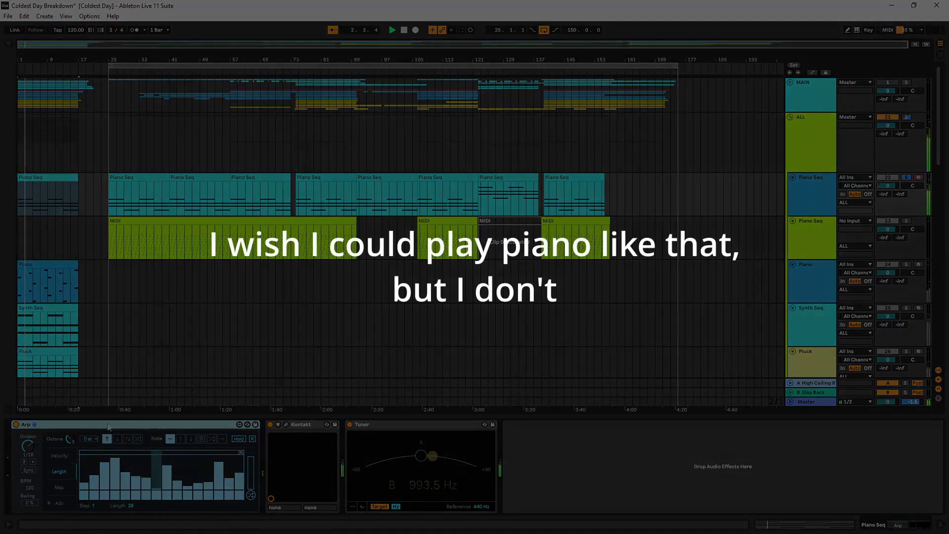
left_click(66, 455)
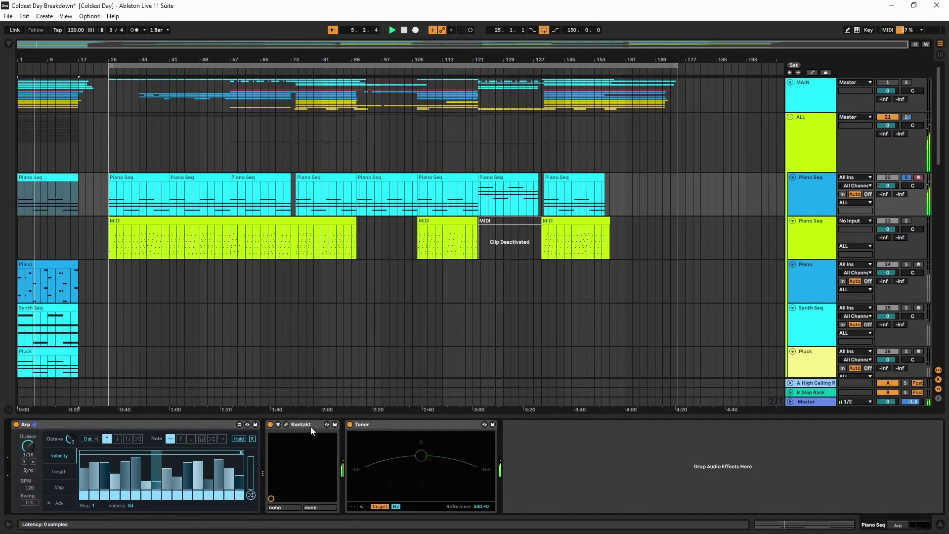
left_click(286, 424)
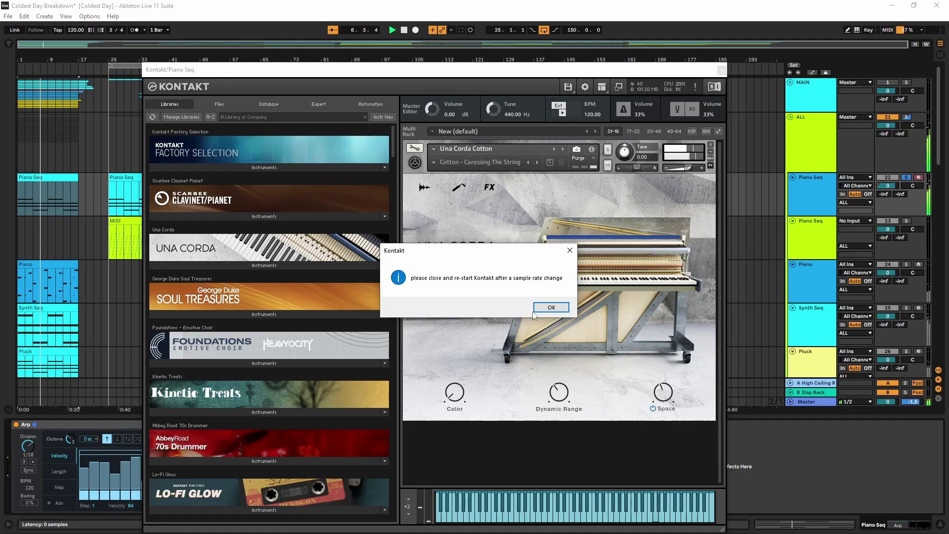
left_click(535, 307)
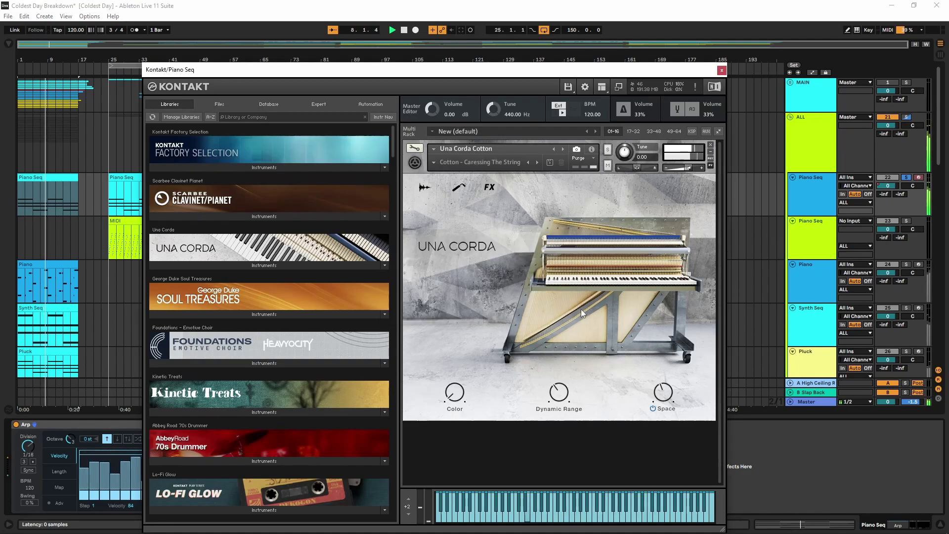
left_click(722, 70)
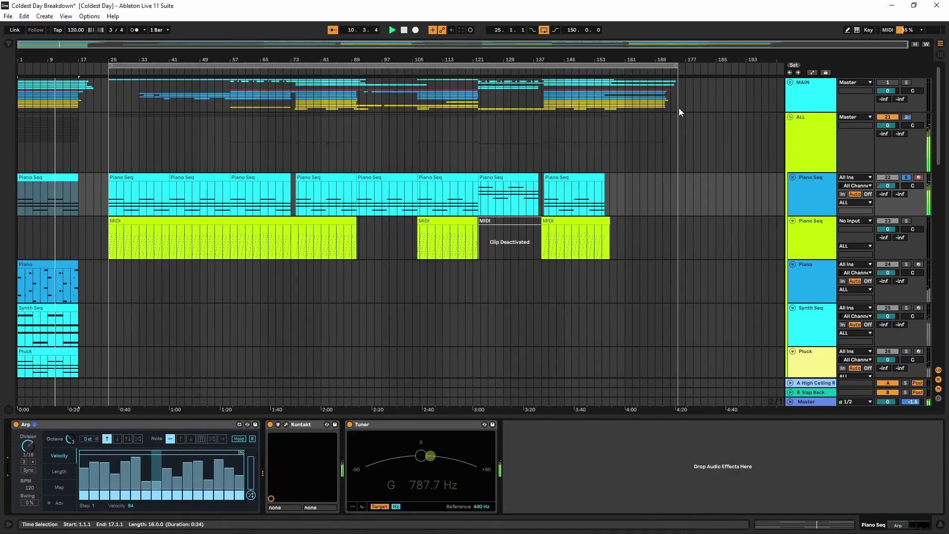
Solo and play the MIDI clip at bar 25 on the second Piano Seq track, inspecting its Kontakt instrument and notes
left_click(163, 221)
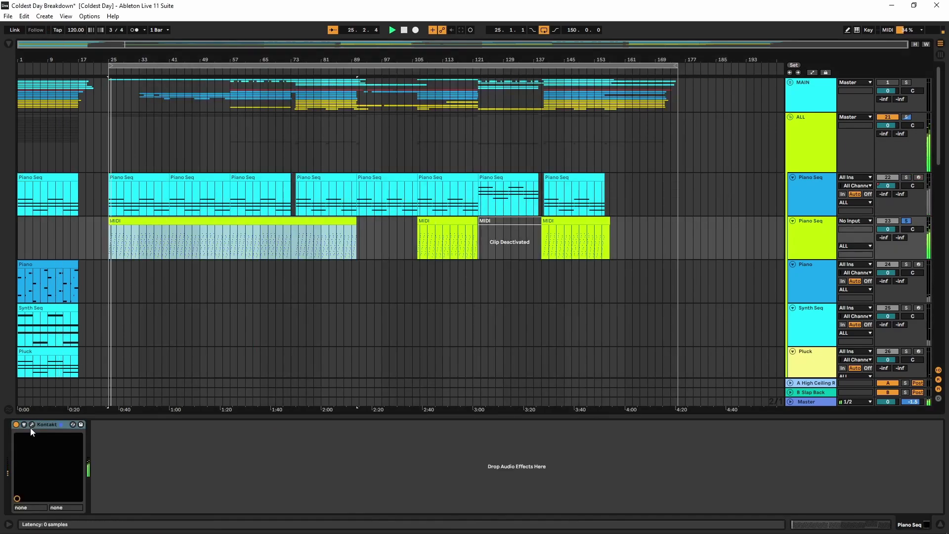
left_click(31, 423)
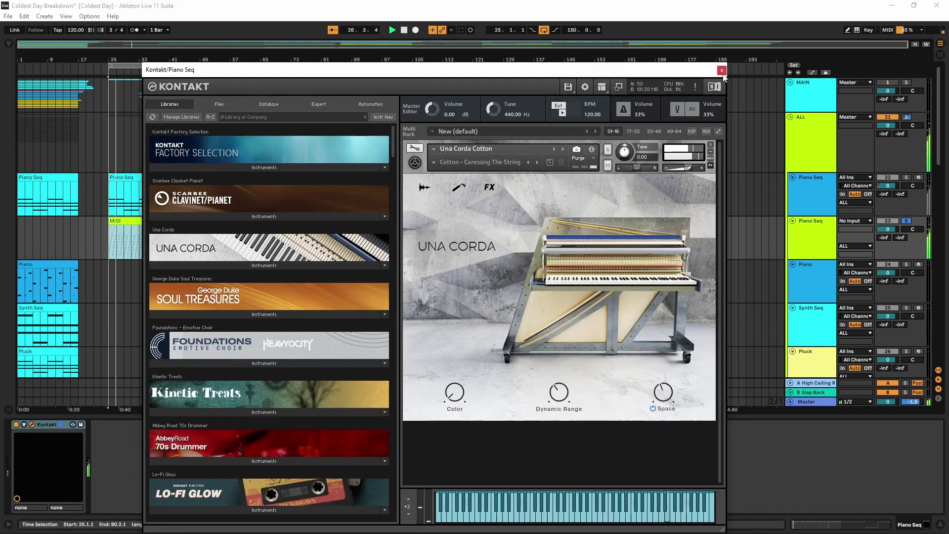
left_click(720, 69)
double_click(224, 242)
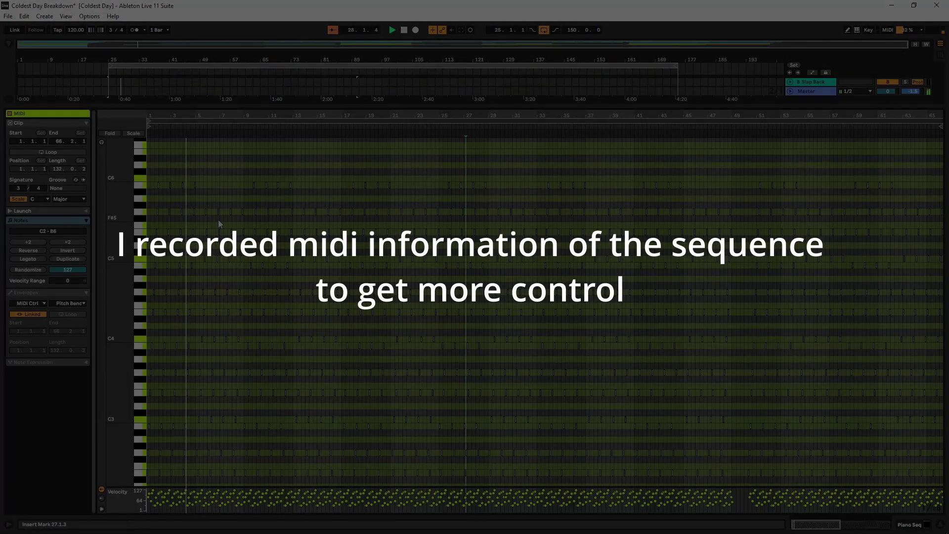
key("ctrl+alt+l")
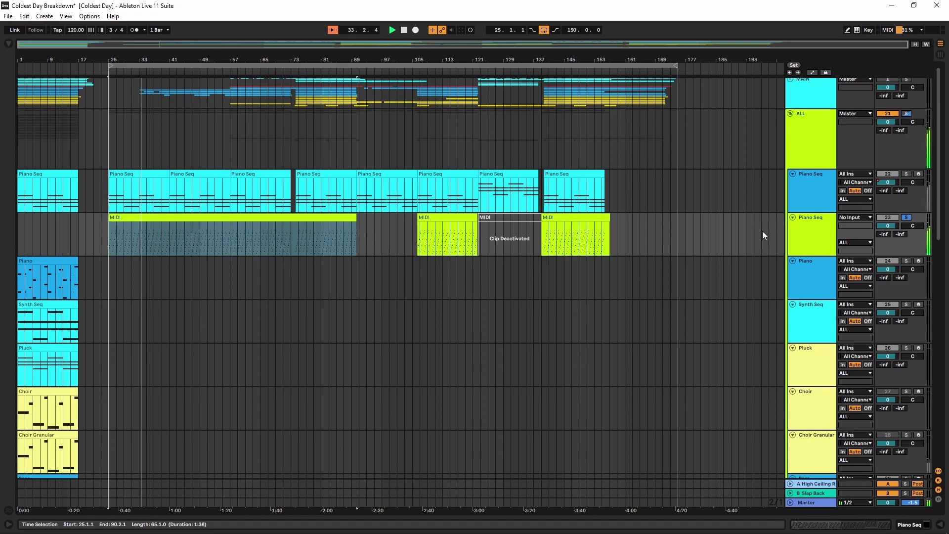
Solo and play the Piano track's clip from bar 1, and inspect its Kontakt instrument and the clip's notes
left_click(51, 260)
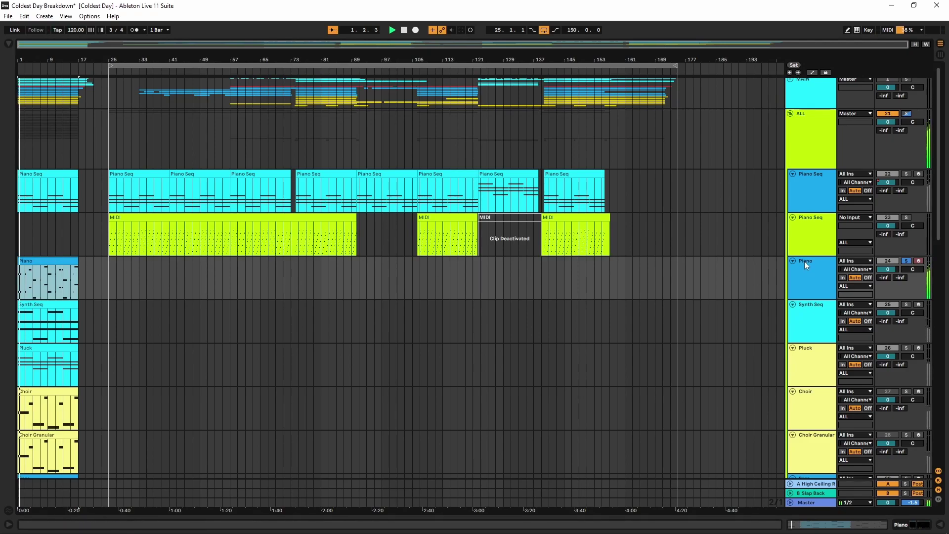
double_click(817, 272)
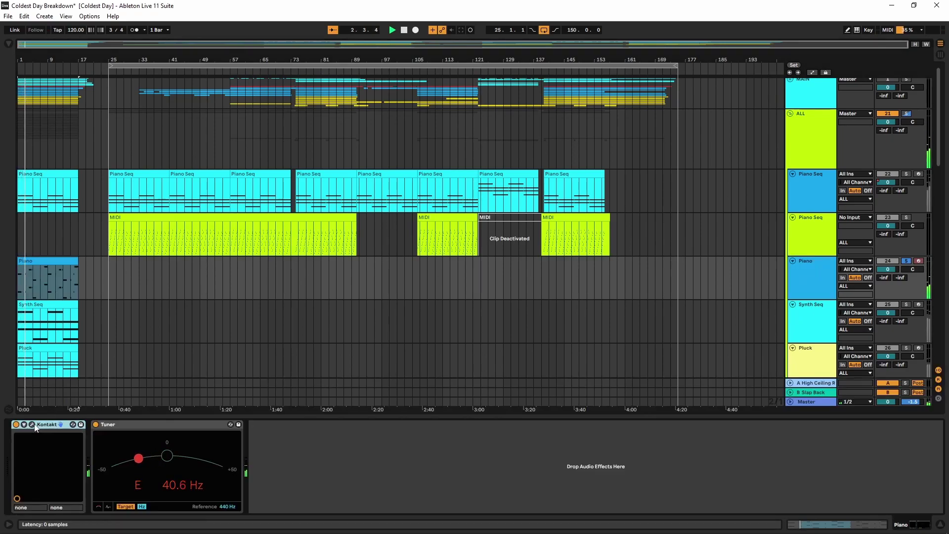
left_click(33, 425)
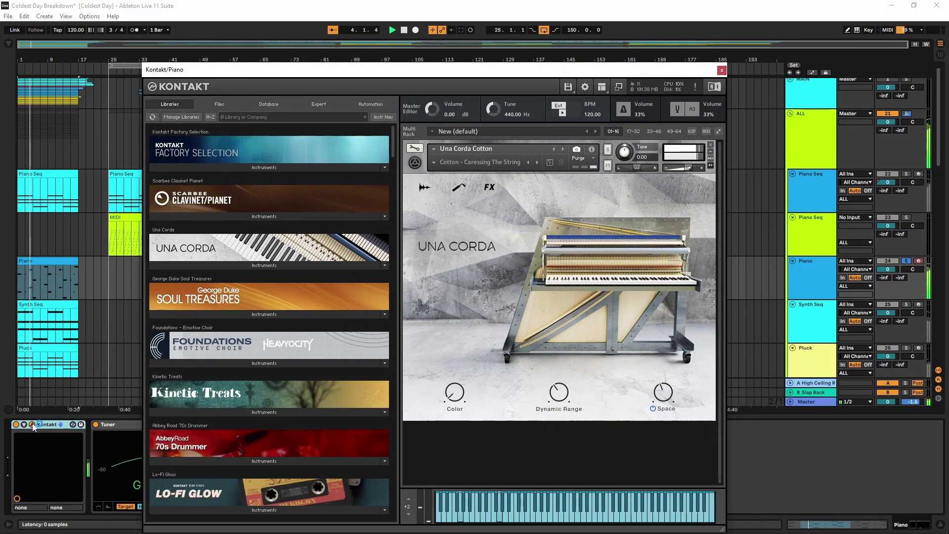
double_click(48, 280)
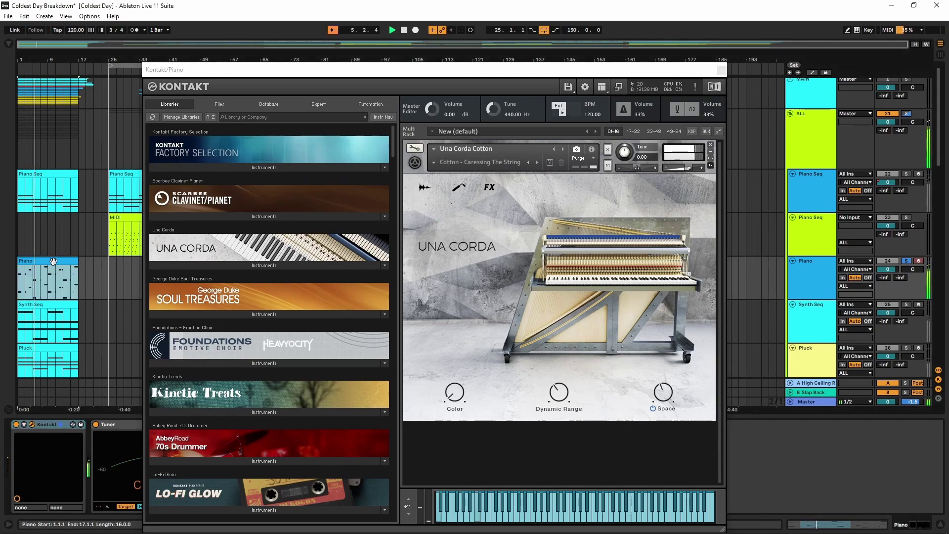
left_click(722, 70)
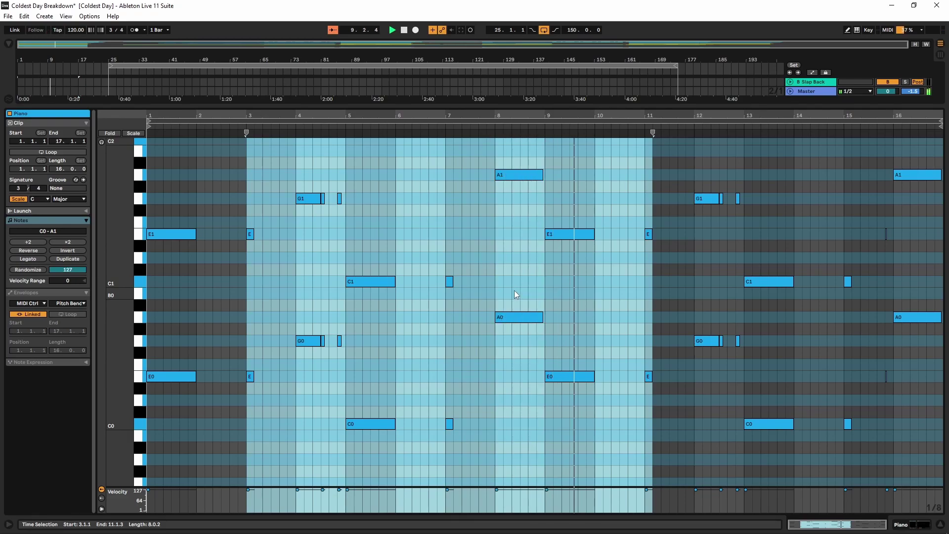
key("ctrl+alt+l")
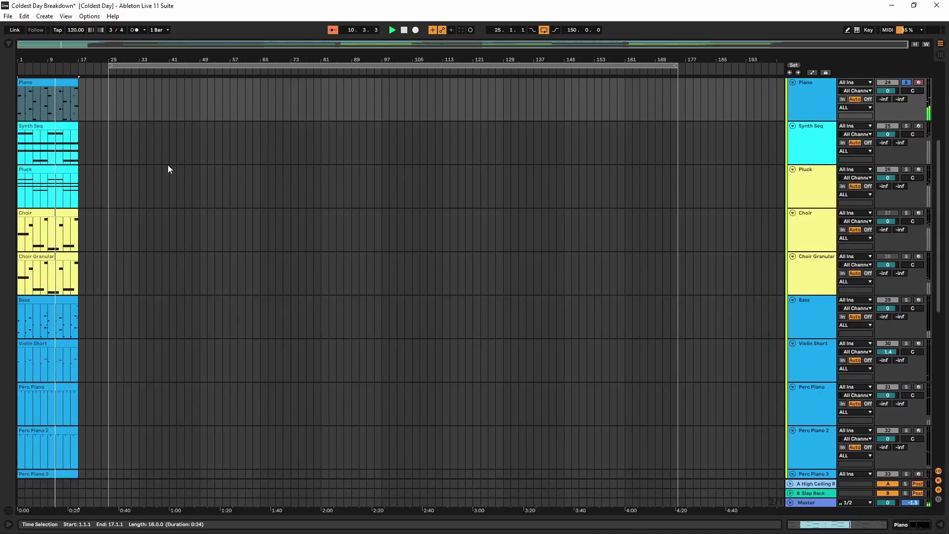
Solo and play the Synth Seq clip, show the track's devices and view the Arp's Velocity steps
left_click(47, 126)
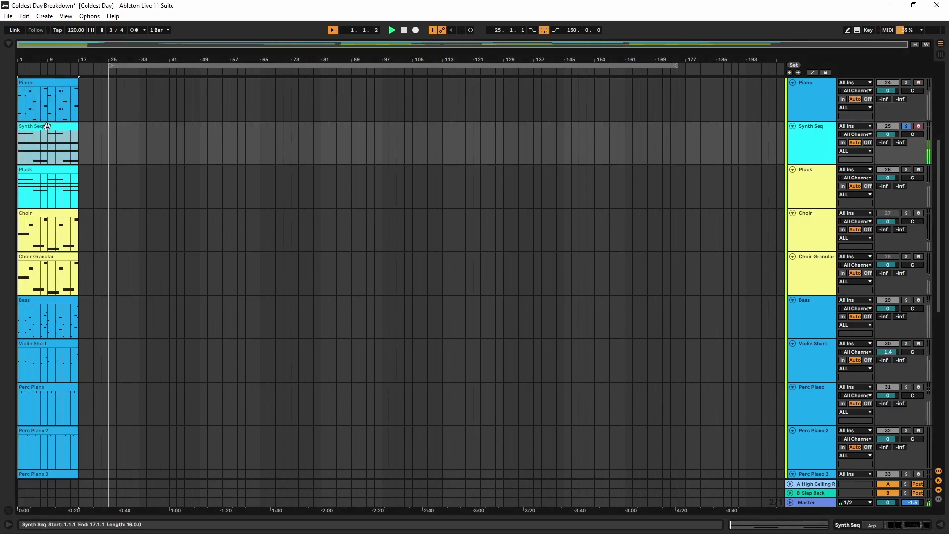
double_click(815, 140)
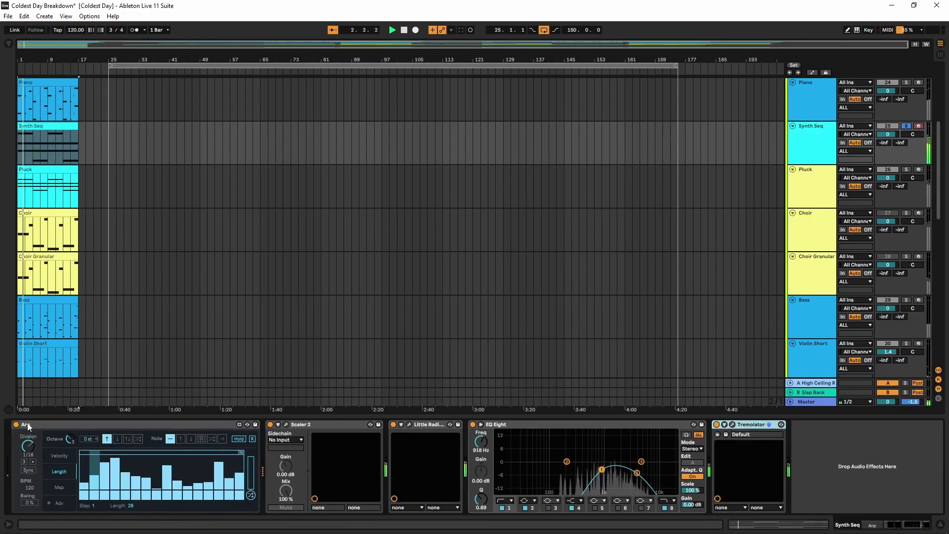
left_click(53, 456)
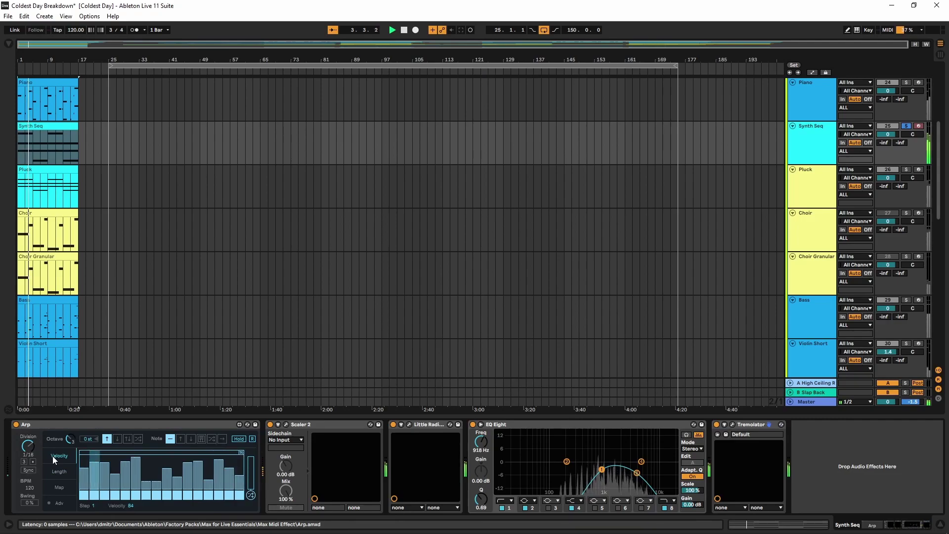
Open Scaler 2 on the Synth Seq track, check its selected Celestial Existence sound in the sound list and close the plug-in
left_click(286, 425)
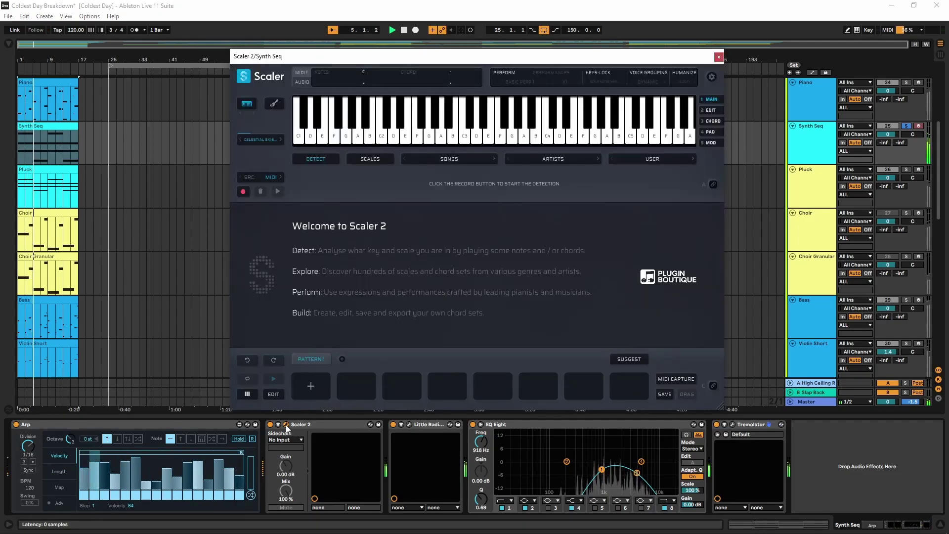
left_click(260, 139)
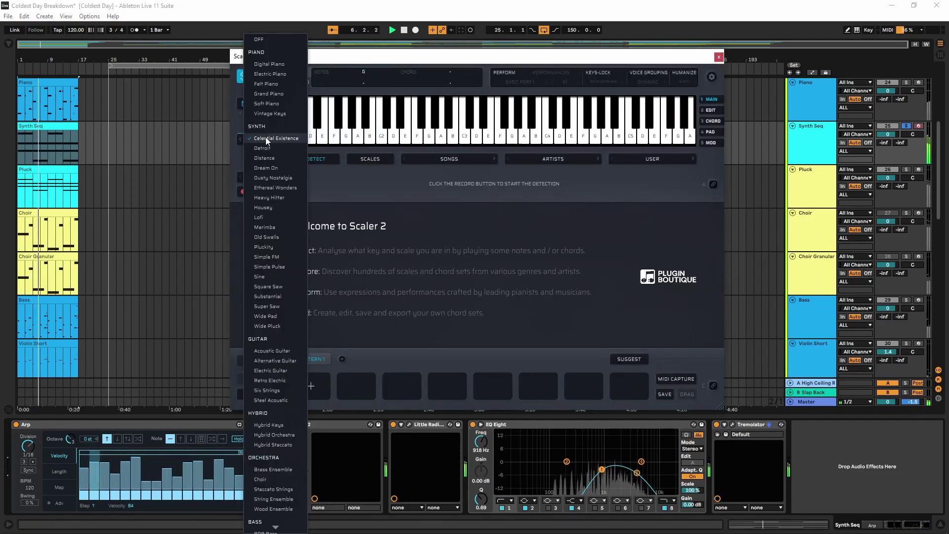
left_click(321, 174)
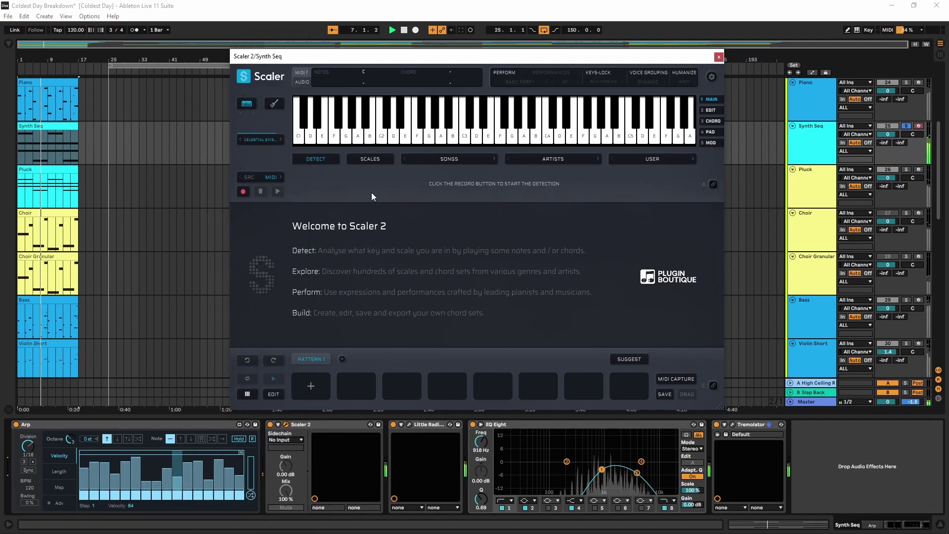
left_click(719, 57)
Open Little Radiator on Synth Seq and bypass Little Radiator, EQ Eight and Tremolator to hear the sound without effects
left_click(408, 425)
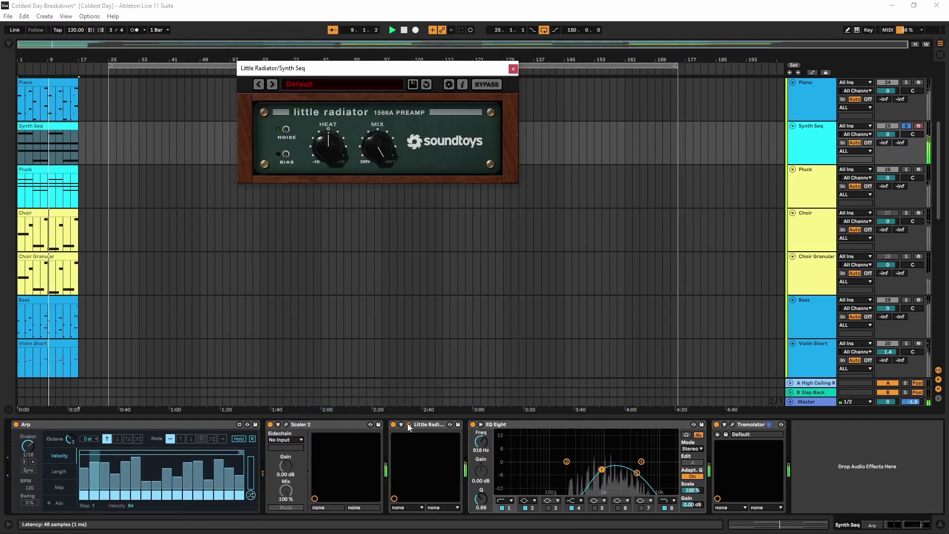
left_click(393, 424)
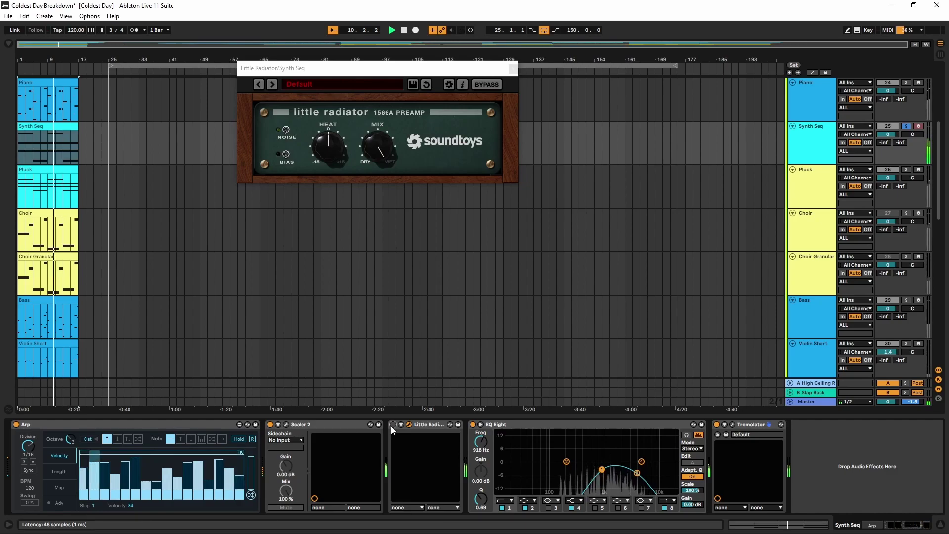
left_click(473, 424)
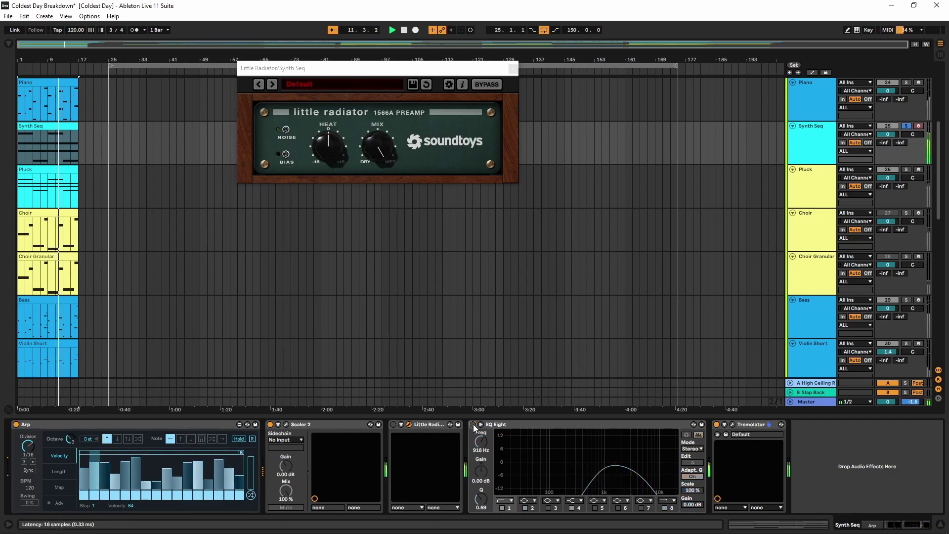
left_click(717, 425)
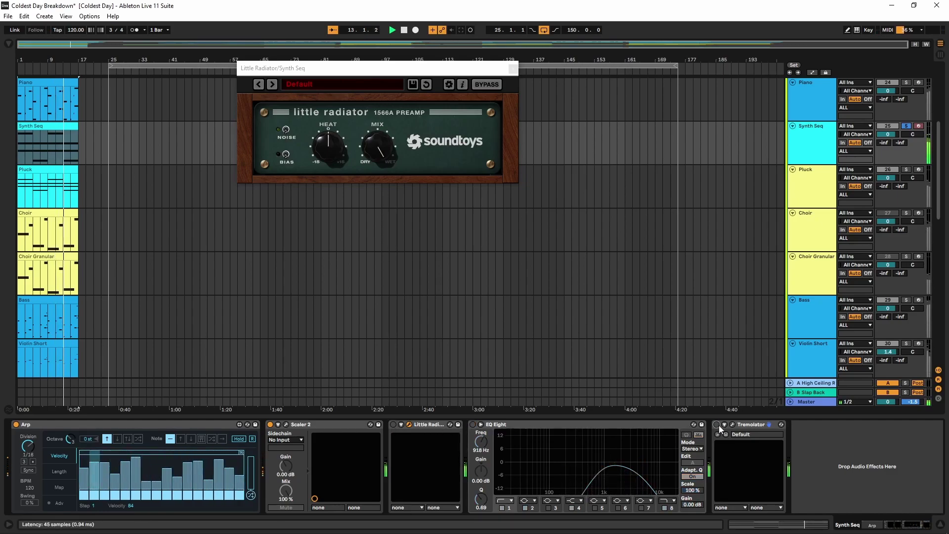
Re-enable Little Radiator, EQ Eight and Tremolator on Synth Seq one by one, and open Tremolator to view its settings
left_click(394, 425)
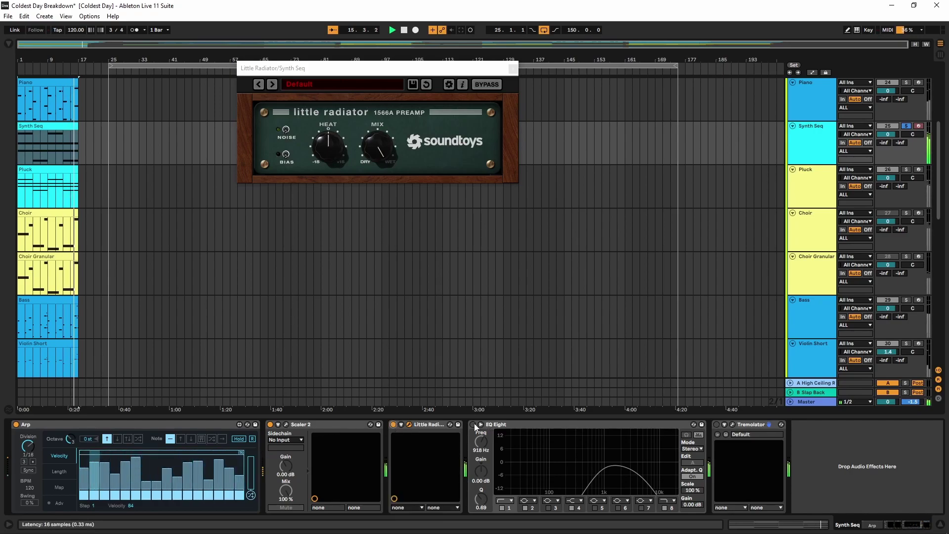
left_click(473, 424)
left_click(717, 424)
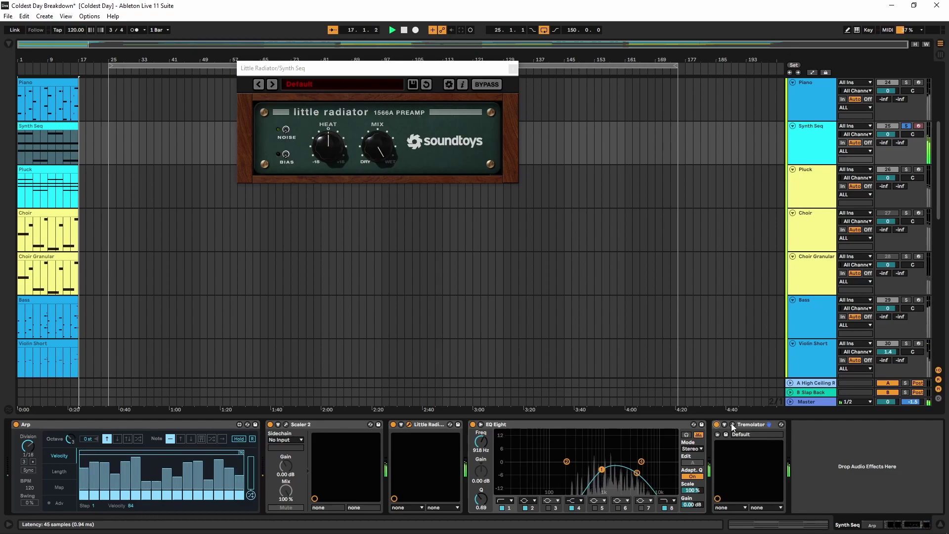
left_click(732, 424)
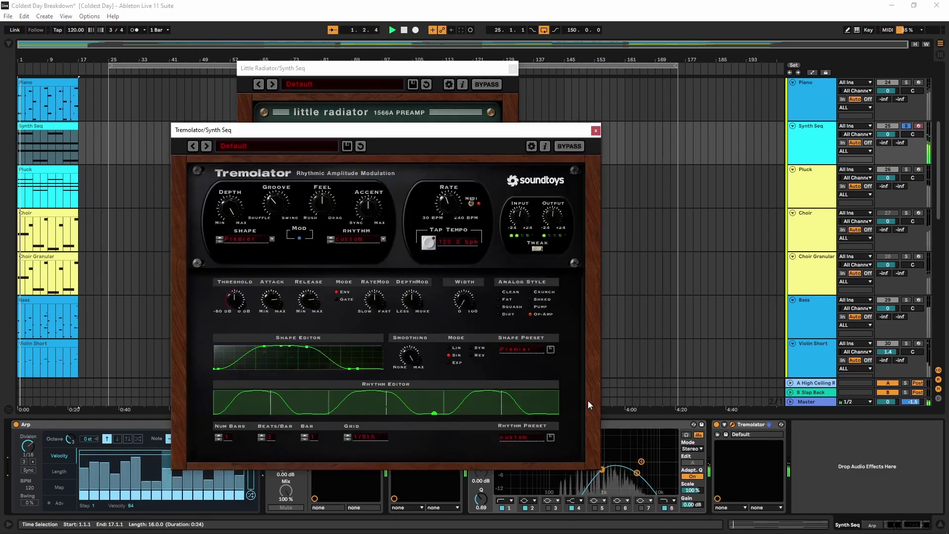
Close the Tremolator and Little Radiator windows, and solo and play the Pluck clip
left_click(596, 132)
left_click(512, 68)
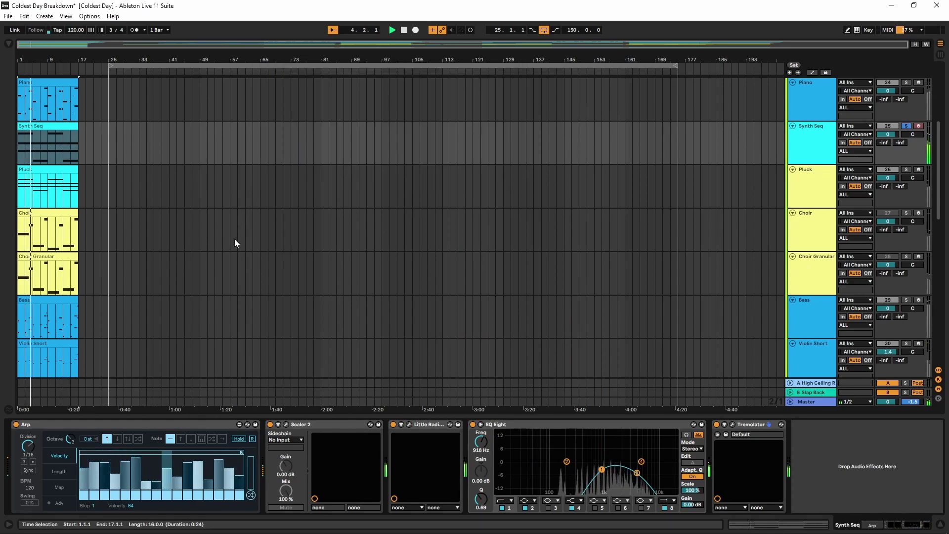
left_click(30, 169)
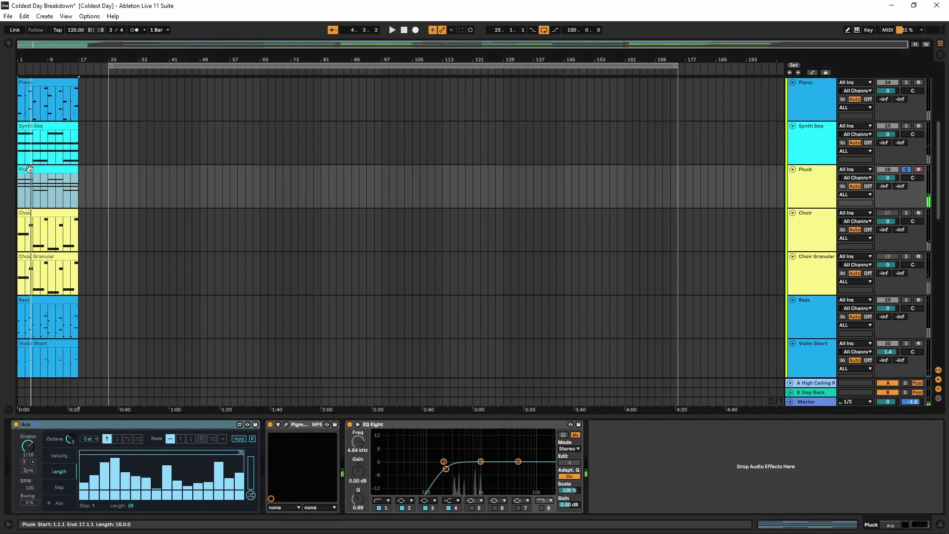
key("space")
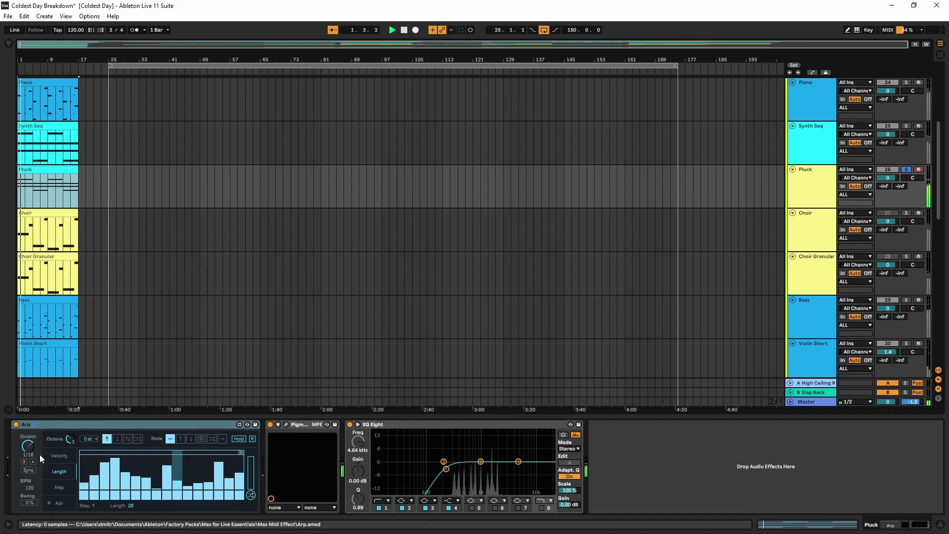
View the Velocity steps of Pluck's Arp, check the Utility Engine oscillator in its Pigments instrument and compare the sound with EQ Eight bypassed
left_click(54, 456)
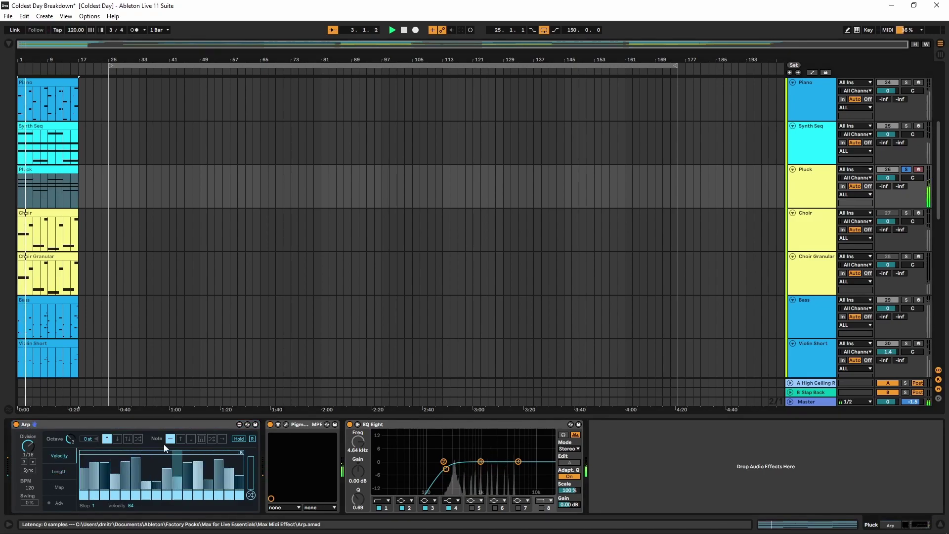
left_click(286, 424)
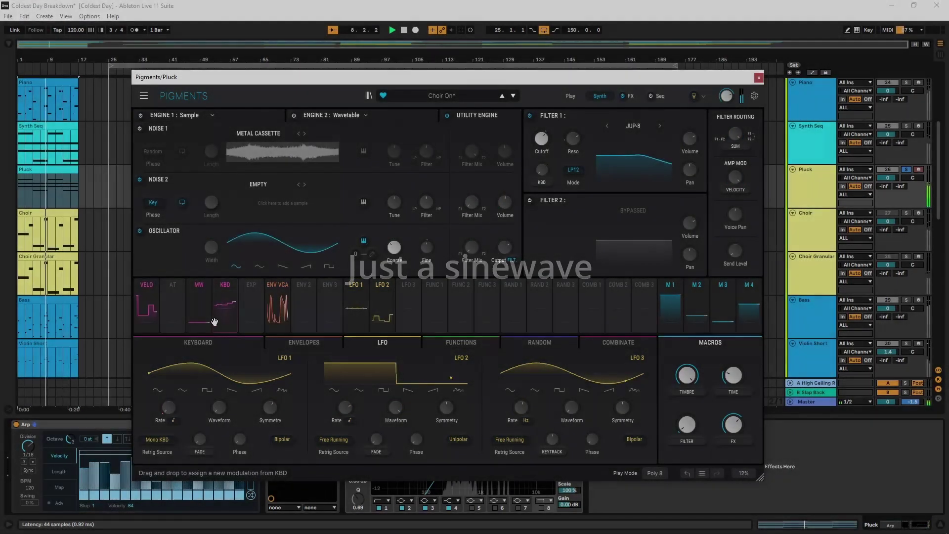
key("ctrl+alt+p")
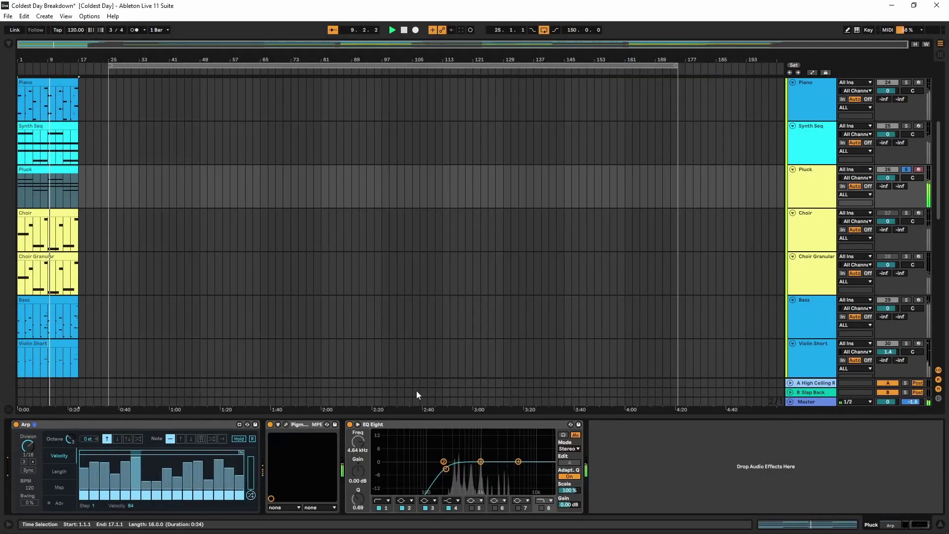
left_click(349, 425)
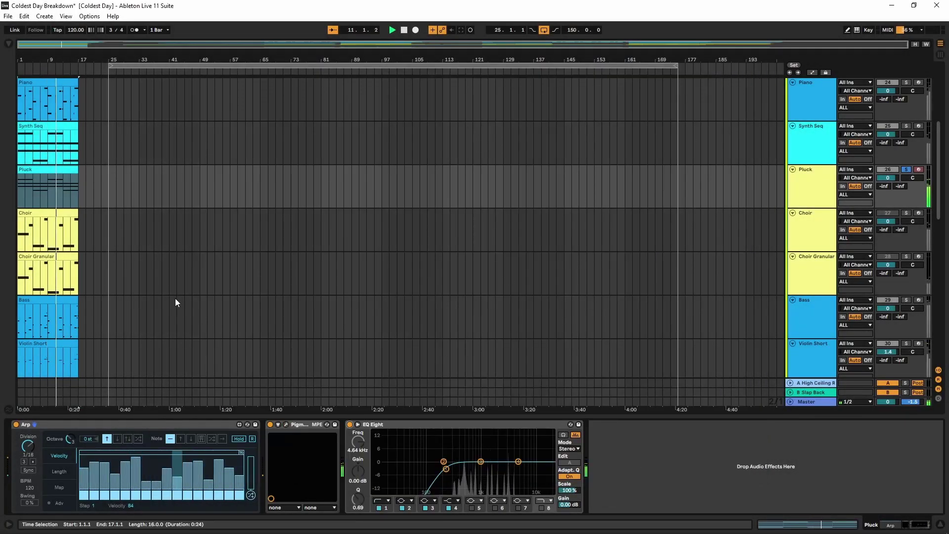
Solo the Choir track, play its clip from the start and open its Pigments instrument
left_click(71, 247)
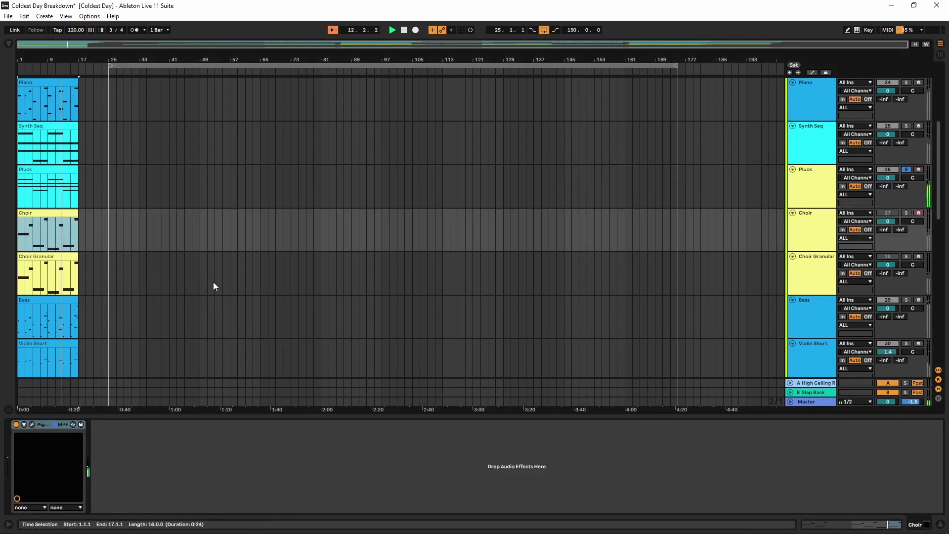
key("space")
key("space")
left_click(33, 424)
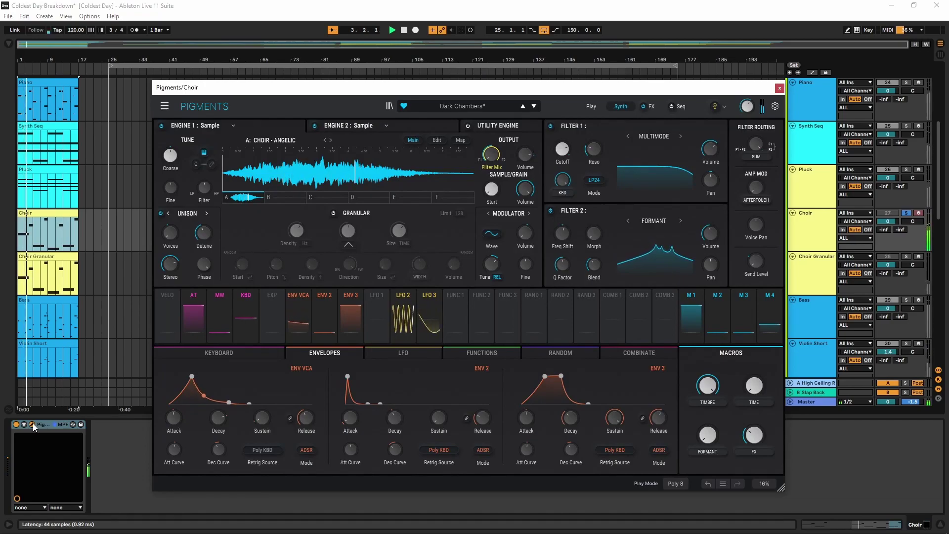
View the Sansula sample in Engine 2 of Choir's Pigments and switch the engines off and on to compare their layers
left_click(331, 140)
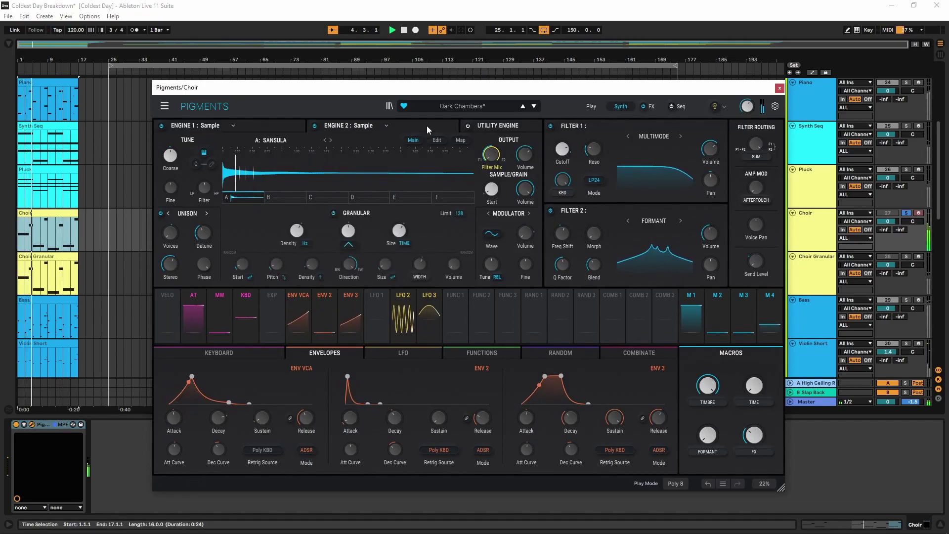
left_click(315, 125)
left_click(162, 127)
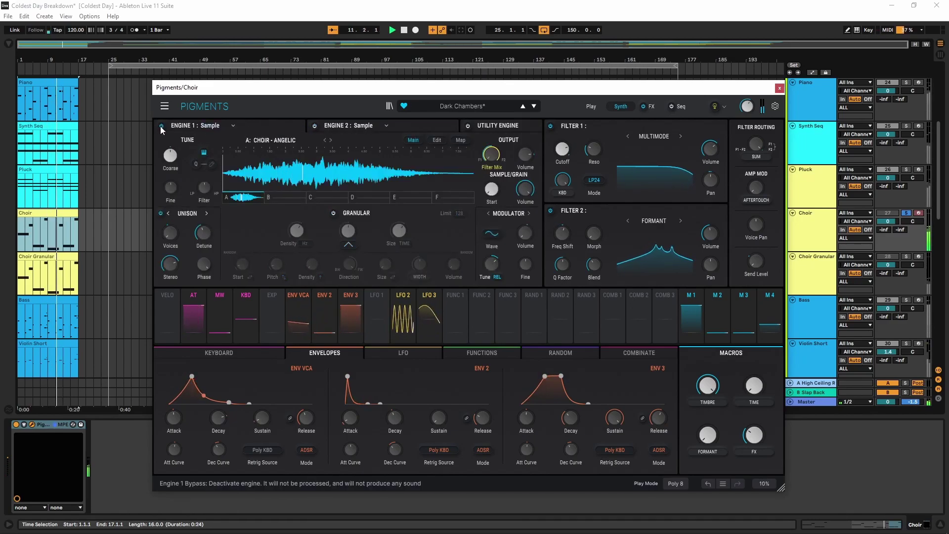
Show the Choir clip's notes in the piano roll, close its Pigments window and return to the arrangement
double_click(77, 247)
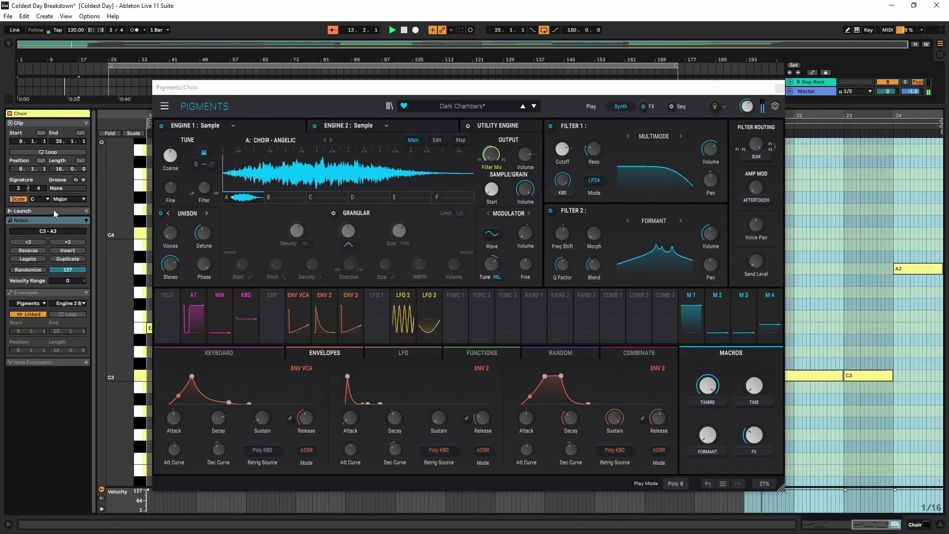
left_click(780, 88)
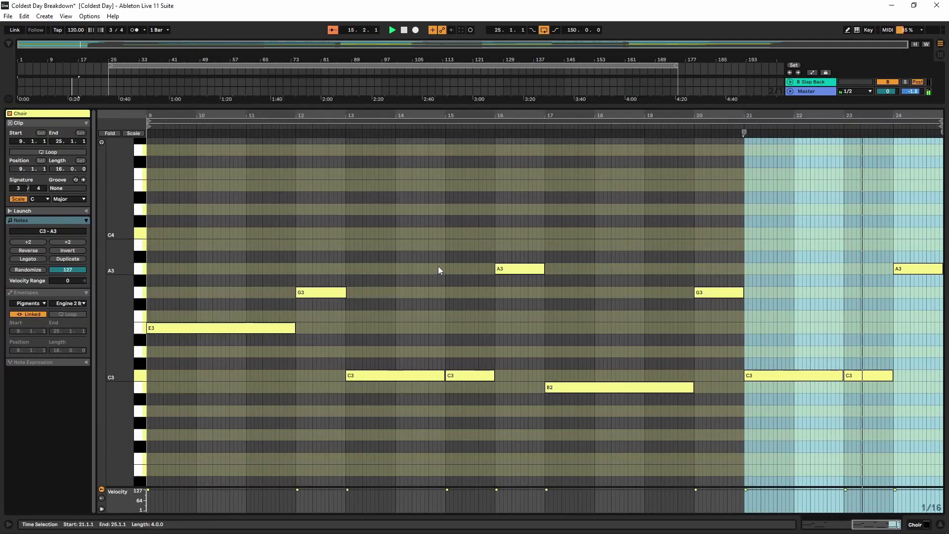
key("ctrl+alt+l")
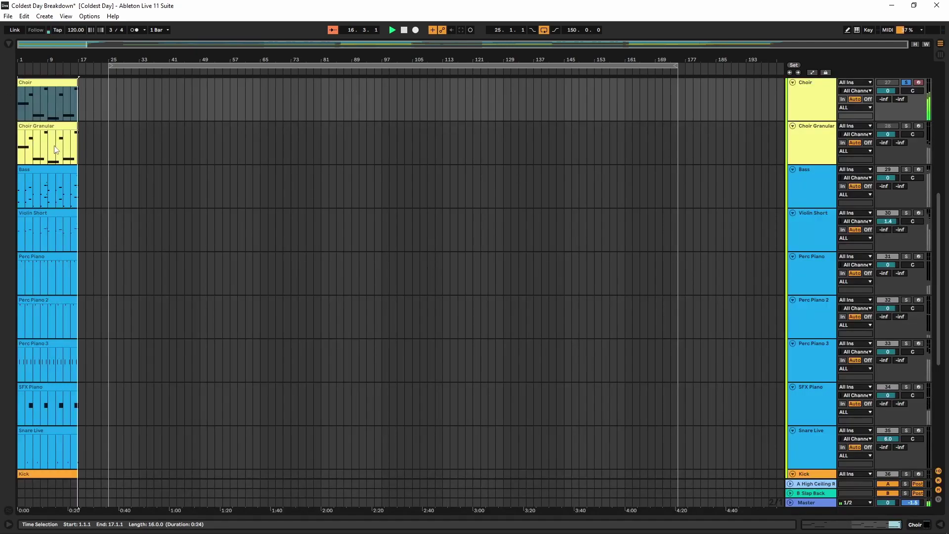
Open the Pluck clip's notes in the piano roll while playing it soloed, and return to the arrangement
scroll(50, 198, "up", 3)
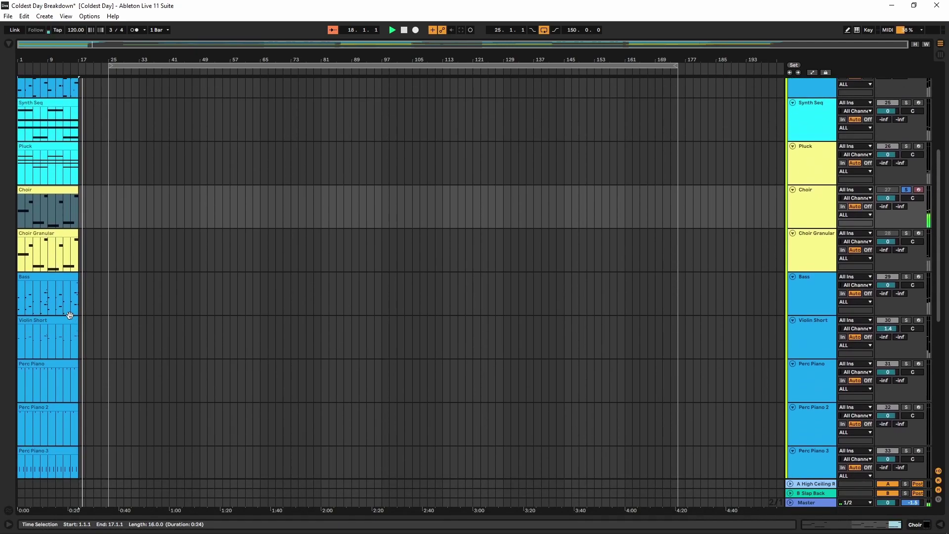
double_click(58, 147)
key("space")
scroll(321, 376, "up", 4)
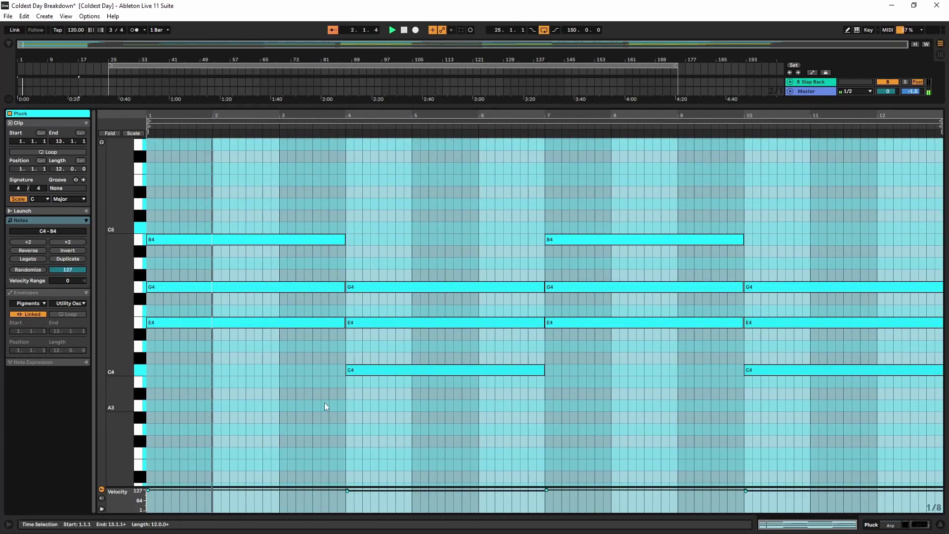
key("ctrl+alt+l")
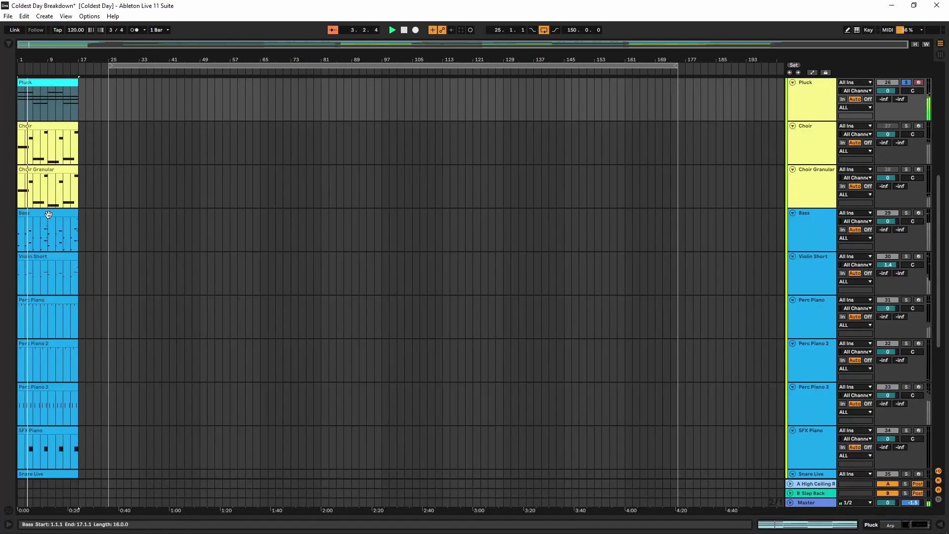
Solo and play the Choir Granular clip, show the track's devices and open its Pigments instrument
left_click(44, 169)
key("space")
double_click(808, 186)
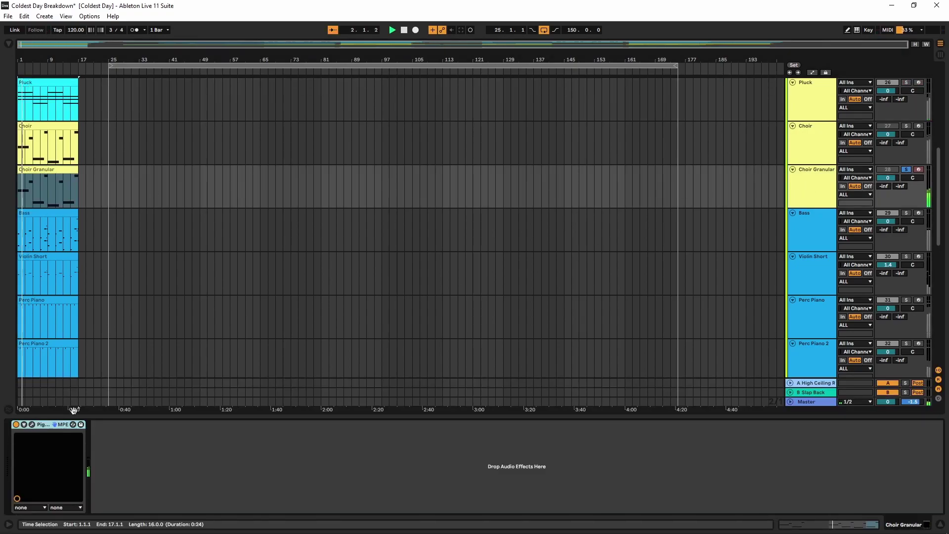
left_click(54, 425)
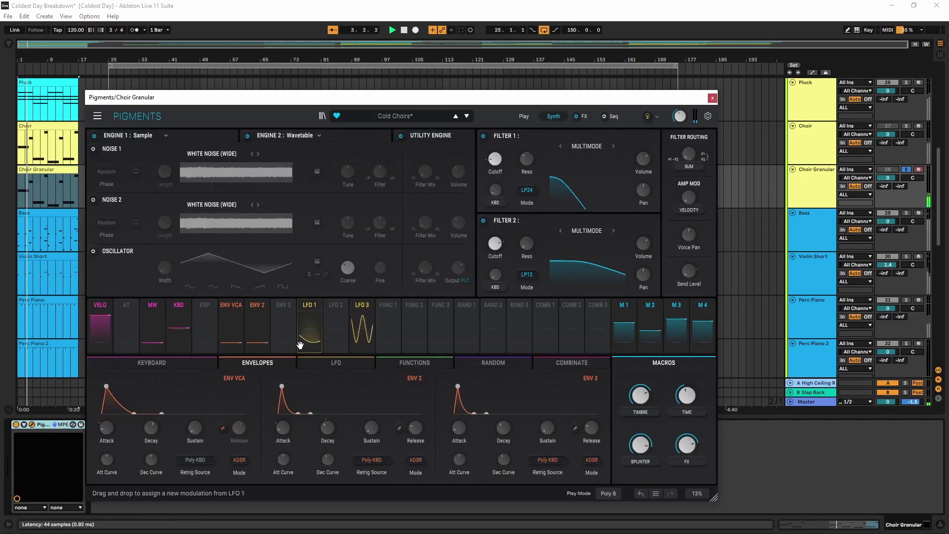
View the Scream sample in Engine 1, the Vocal Formants wavetable in Engine 2 and the Utility Engine of Choir Granular's Pigments
left_click(186, 138)
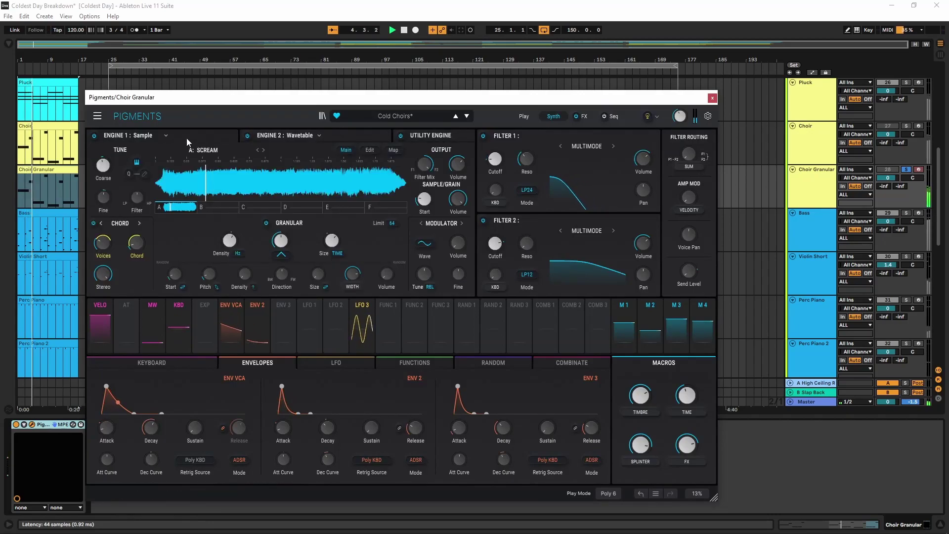
left_click(358, 135)
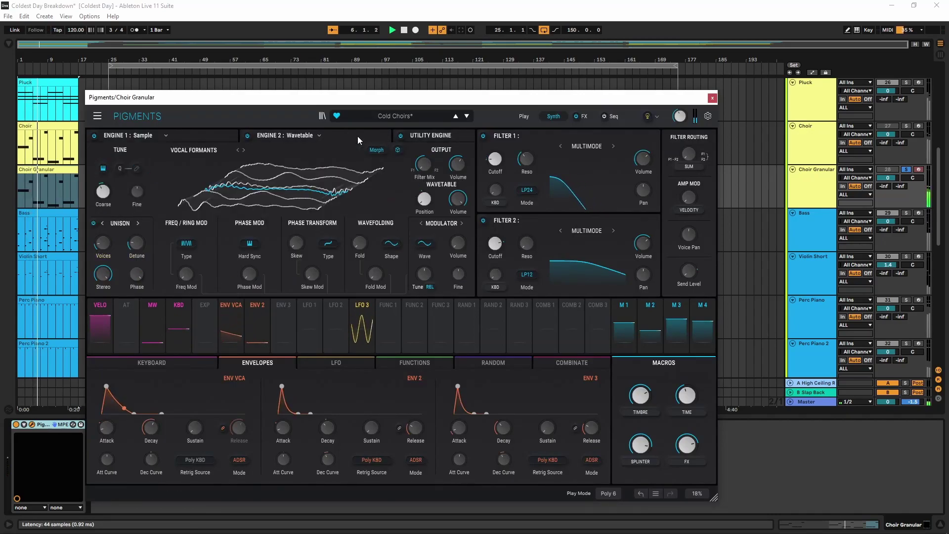
left_click(457, 136)
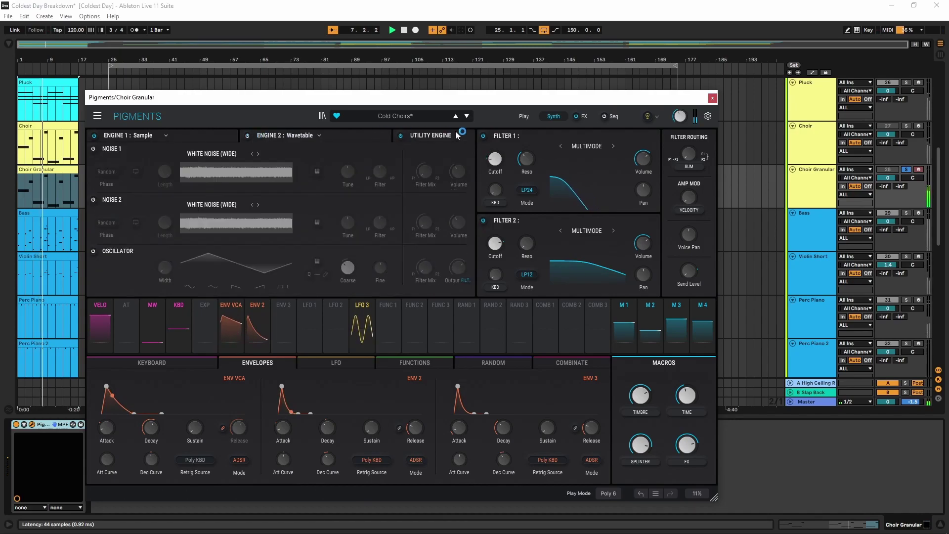
left_click(236, 137)
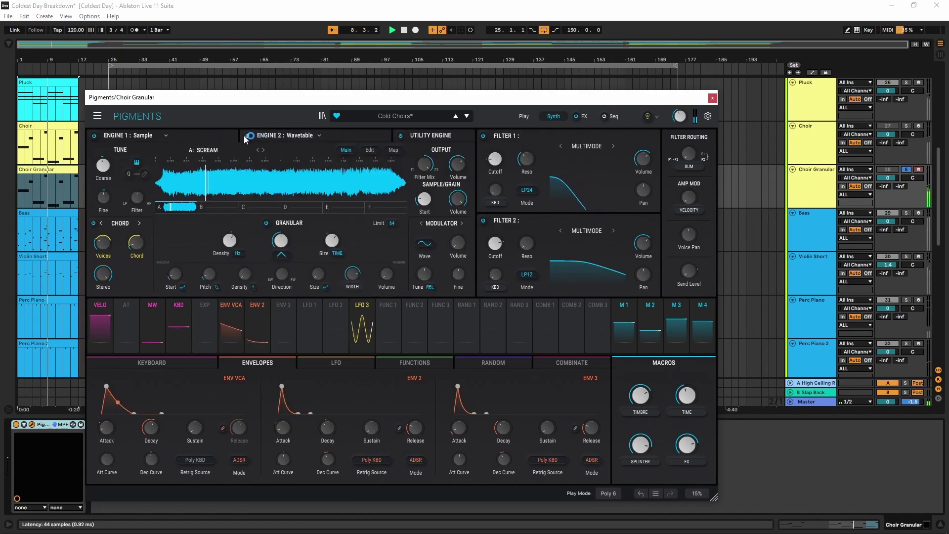
Switch Pigments' engines off and on to hear the Scream sample and the Vocal Formants wavetable separately on Choir Granular
left_click(250, 136)
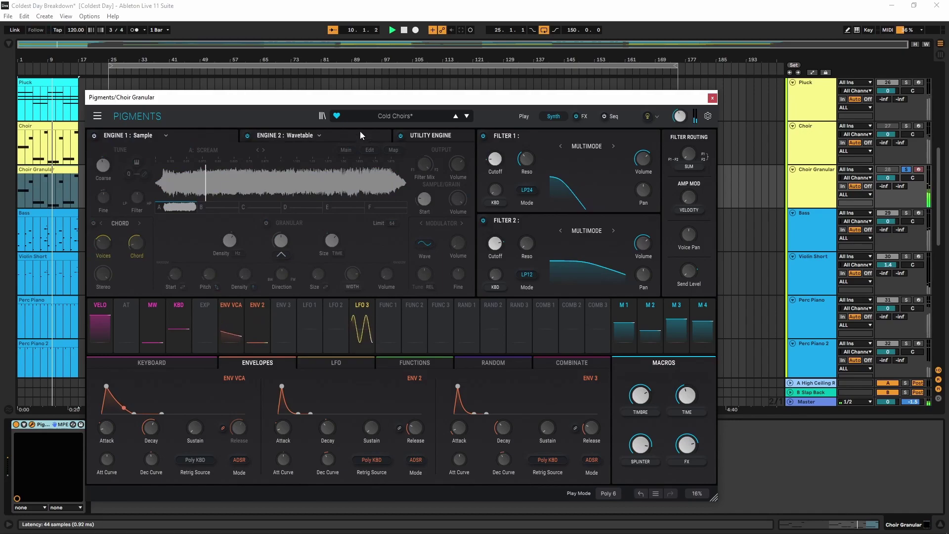
left_click(360, 132)
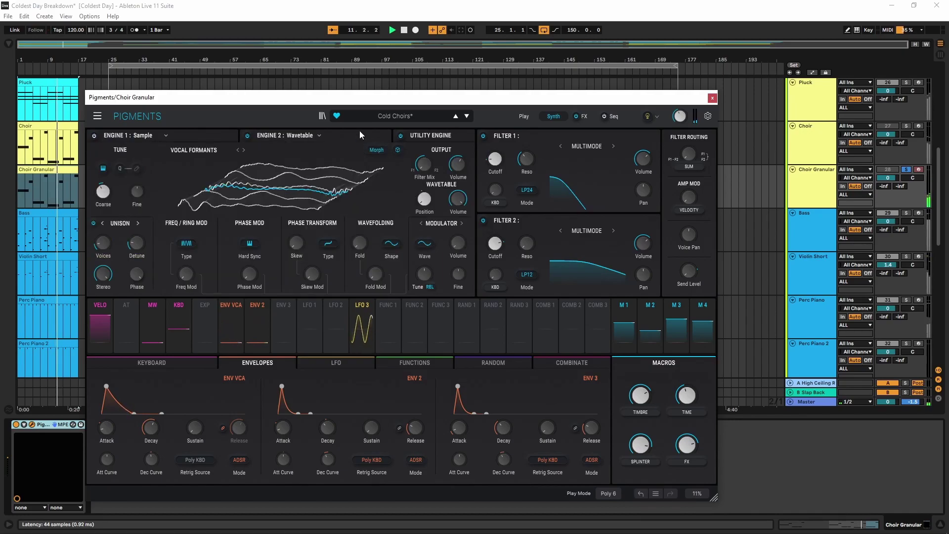
left_click(93, 136)
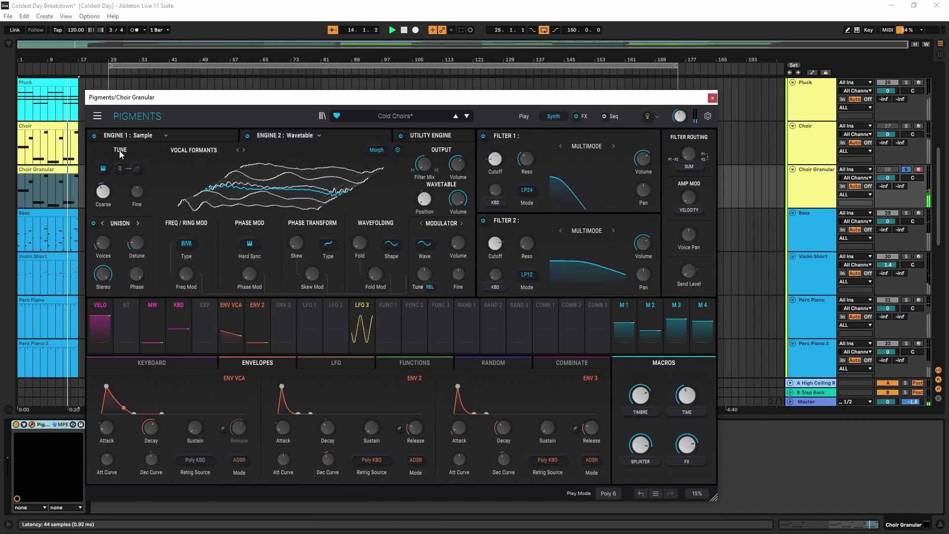
View the FX B and FX A effects in Choir Granular's Pigments and close the plug-in
left_click(584, 117)
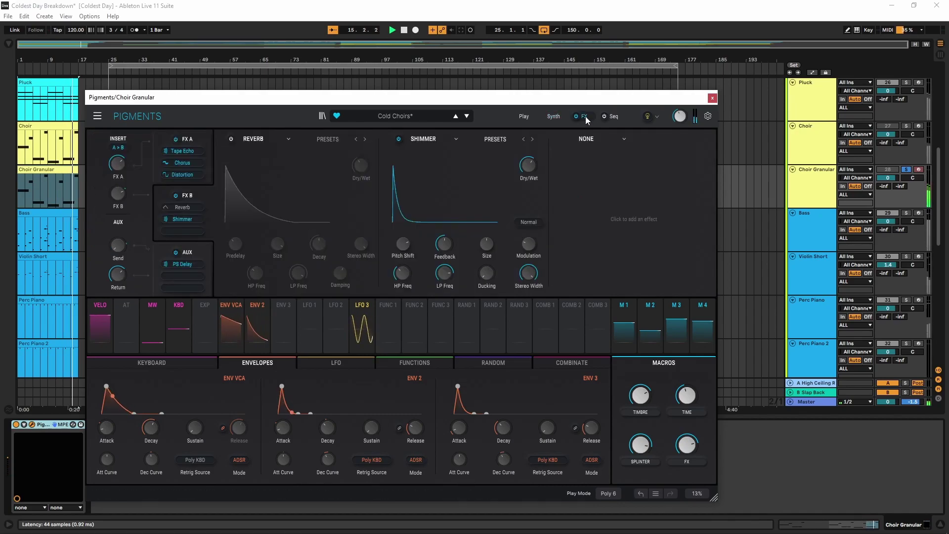
left_click(201, 136)
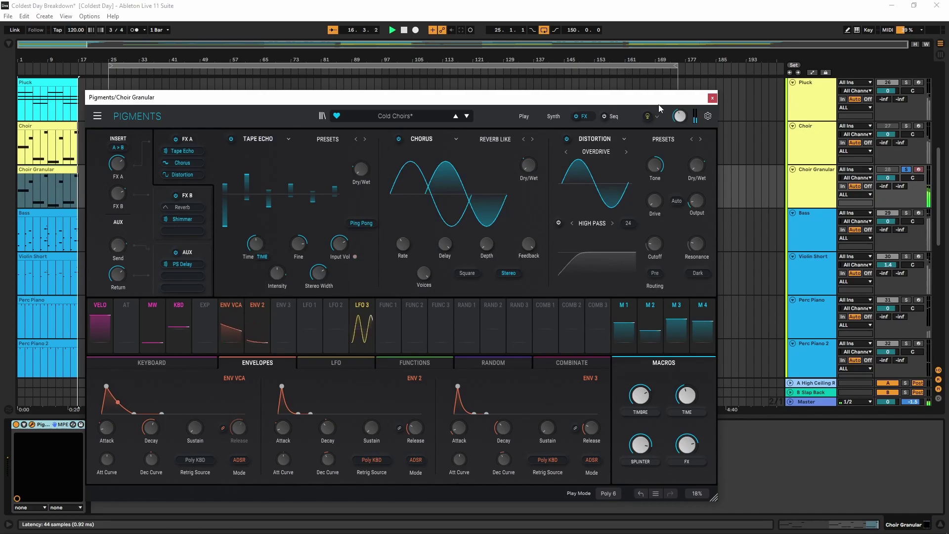
left_click(712, 99)
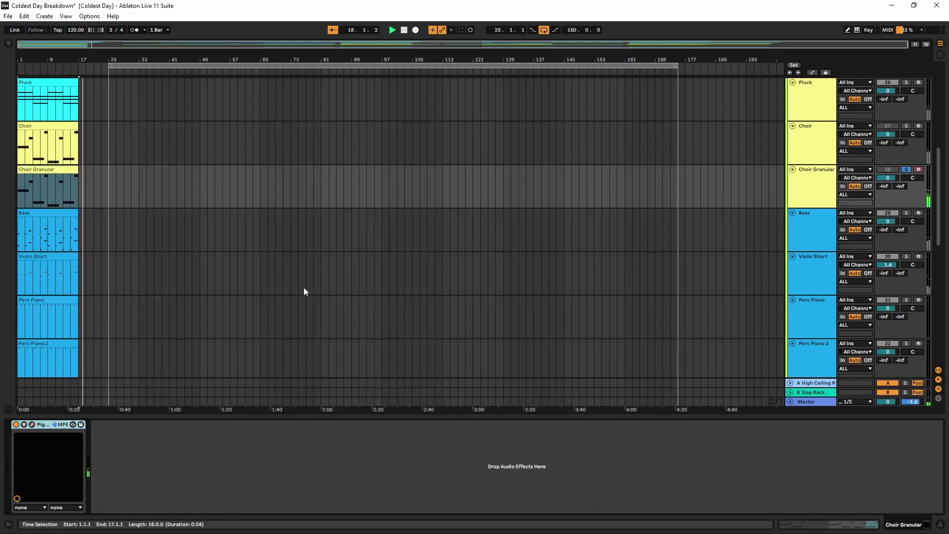
Solo and play the Bass clip, view its sample in Kontakt's Wave Editor and close the plug-in
left_click(28, 215)
key("space")
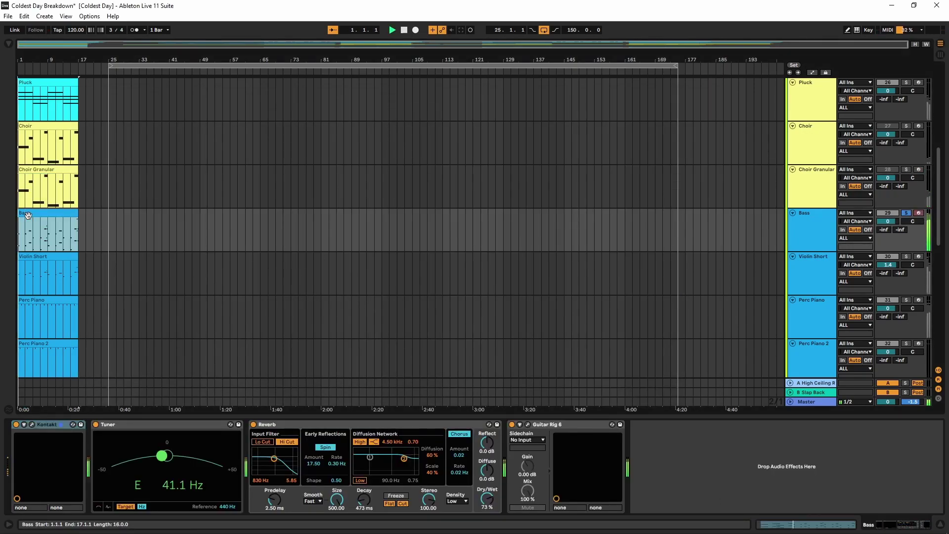
left_click(31, 425)
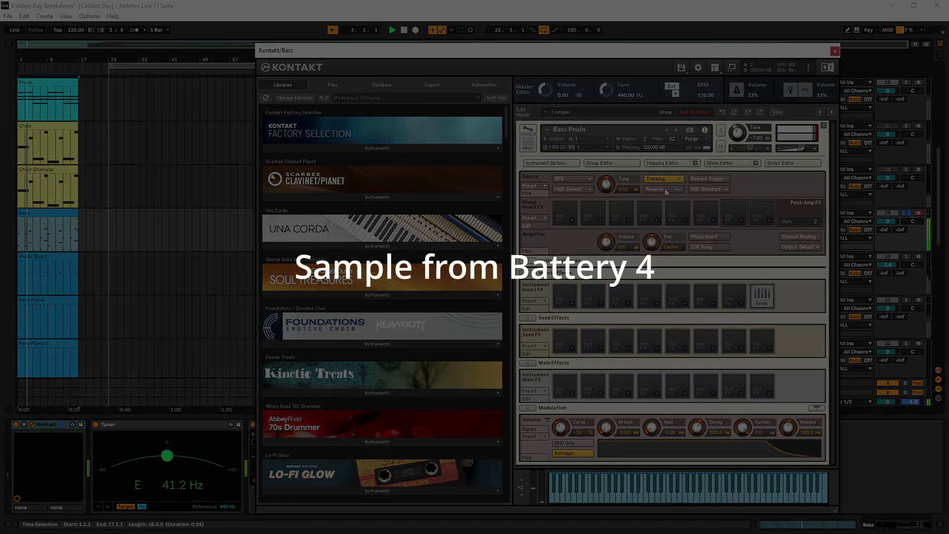
left_click(722, 166)
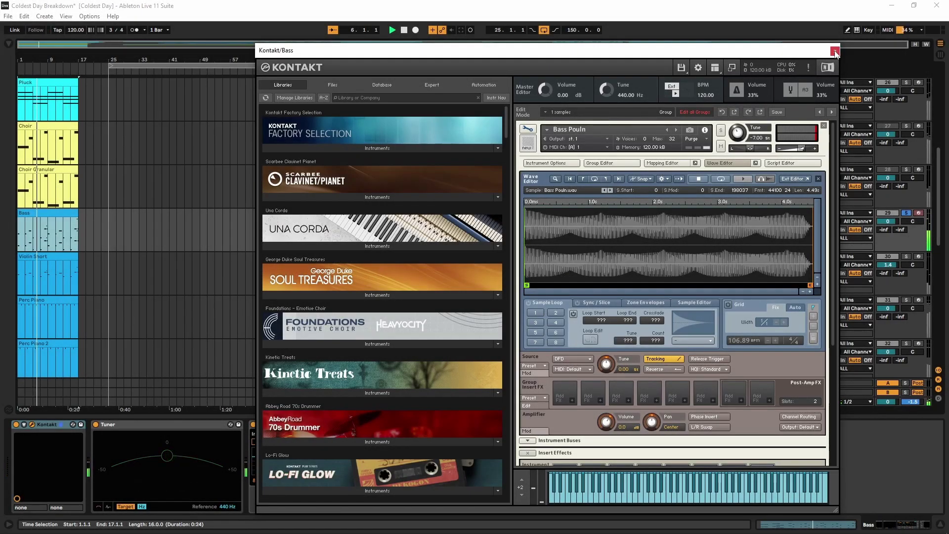
left_click(835, 52)
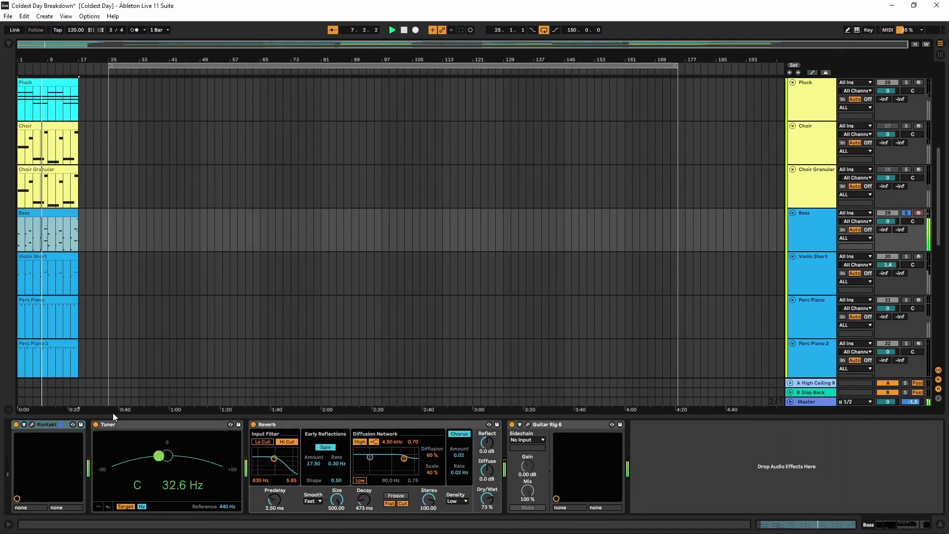
Bypass Reverb and Guitar Rig 6 on the Bass track to hear the dry sound, and re-enable them one by one
left_click(254, 425)
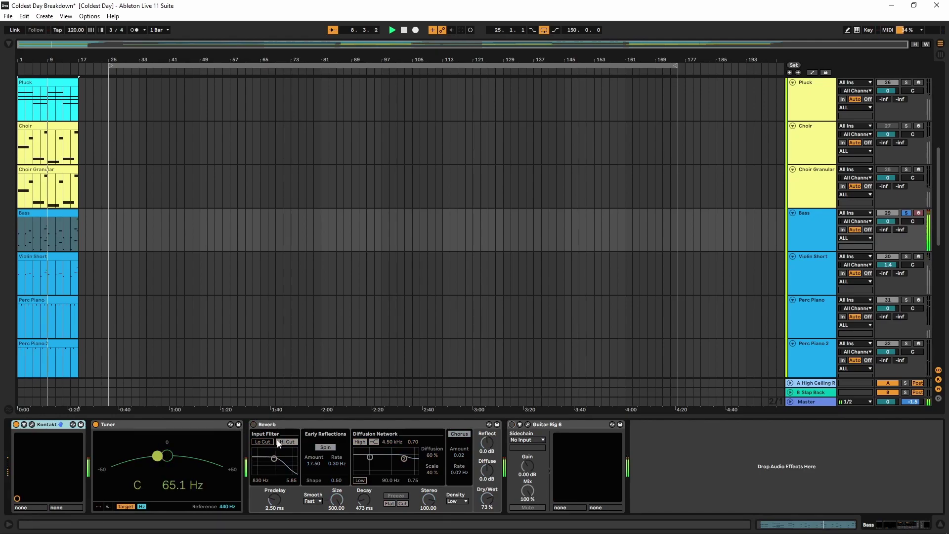
left_click(254, 424)
left_click(513, 425)
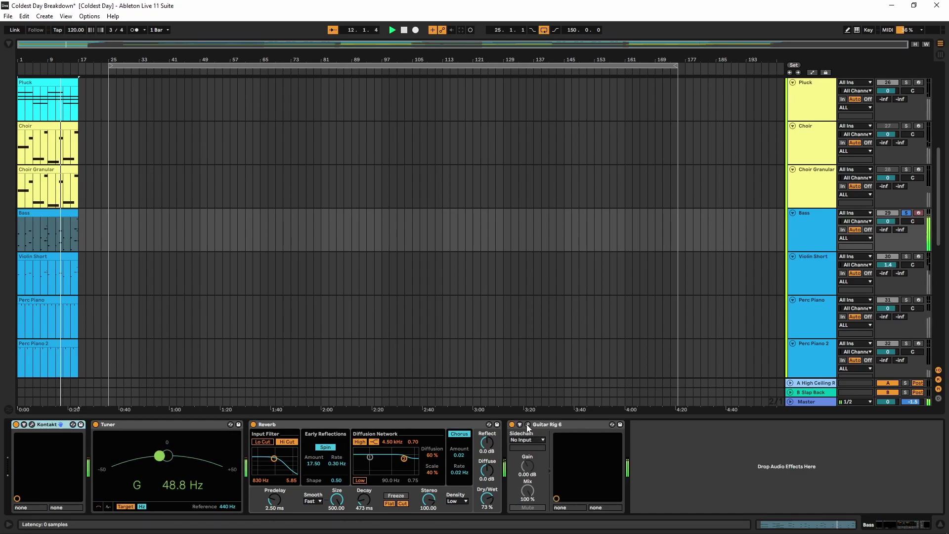
View the TL Hollow Body 60s Verbed effects chain in the Bass track's Guitar Rig 6 and close the plug-in
left_click(527, 425)
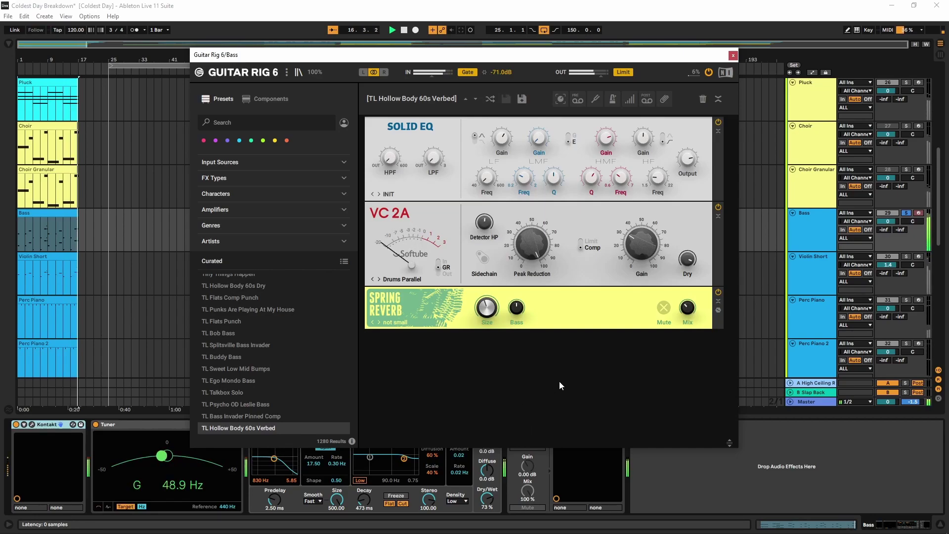
left_click(733, 55)
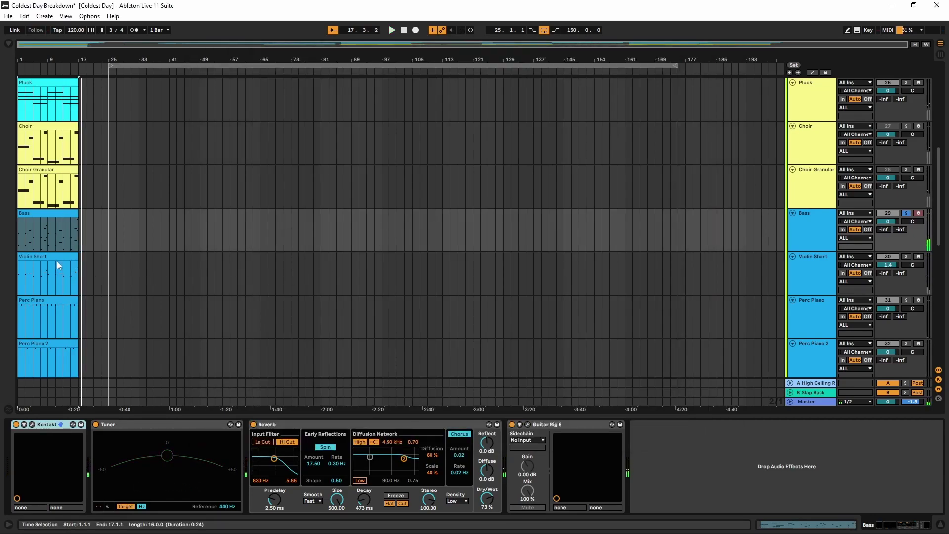
Solo and play the Violin Short clip, view its Stradivari Violin instrument in Kontakt and close the plug-in
left_click(57, 261)
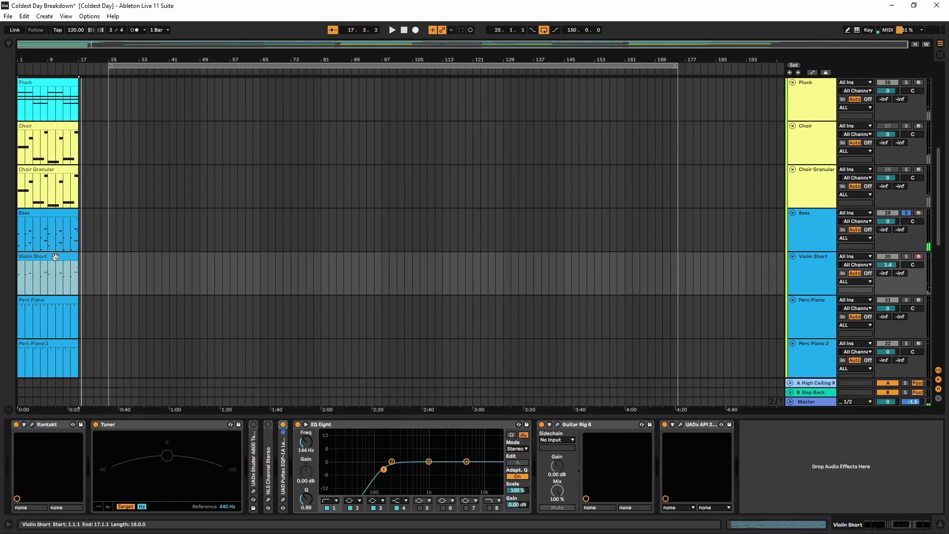
left_click(32, 424)
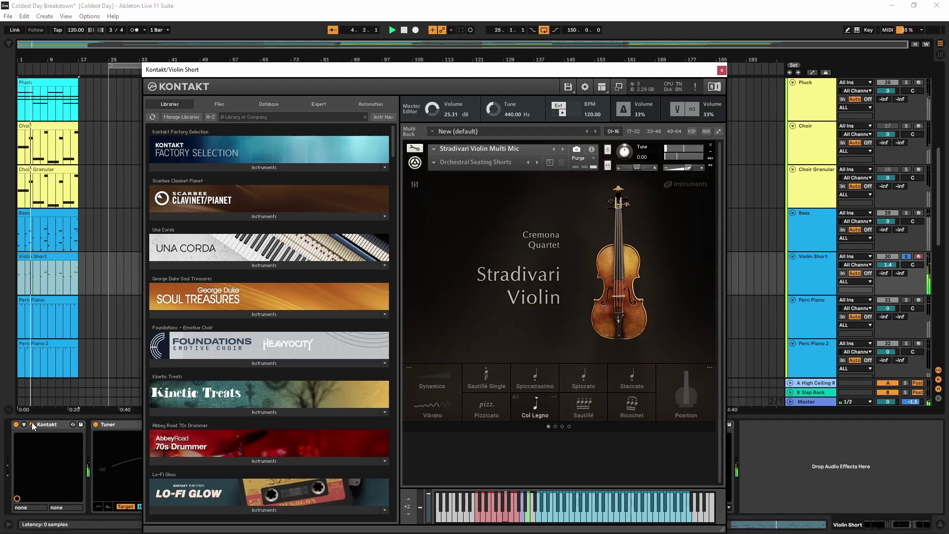
left_click(32, 422)
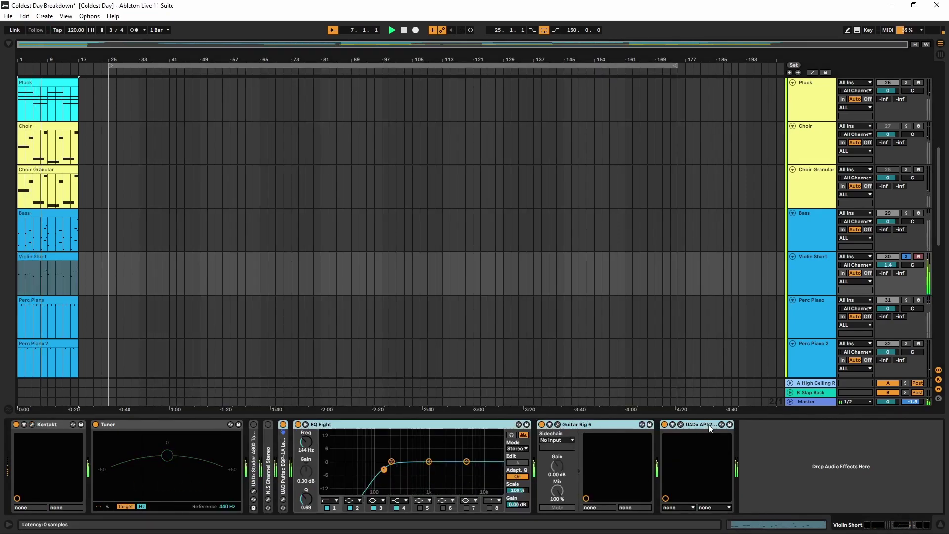
Bypass Violin Short's EQ Eight, Guitar Rig 6 and API 2500, view the Pultec EQP-1A, and re-enable EQ Eight and Guitar Rig 6
left_click(664, 425)
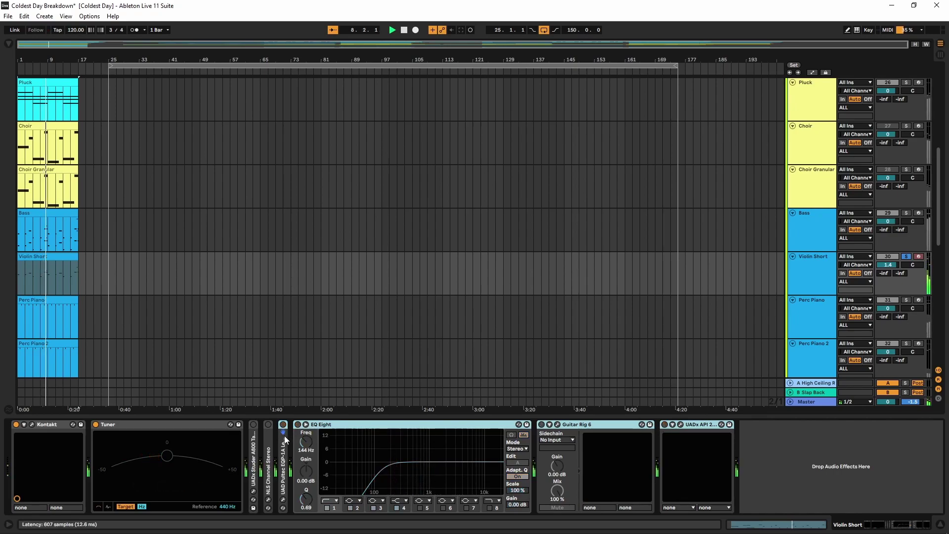
left_click(285, 453)
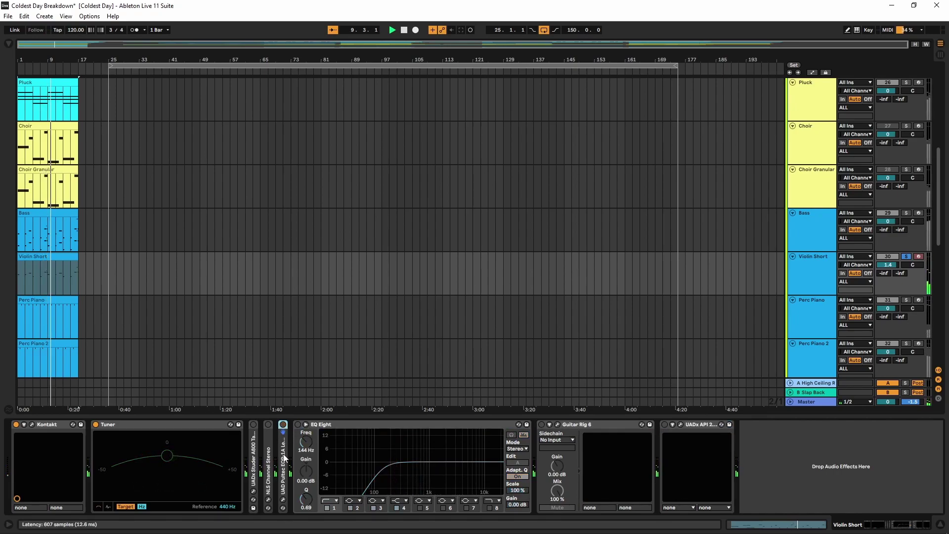
left_click(283, 500)
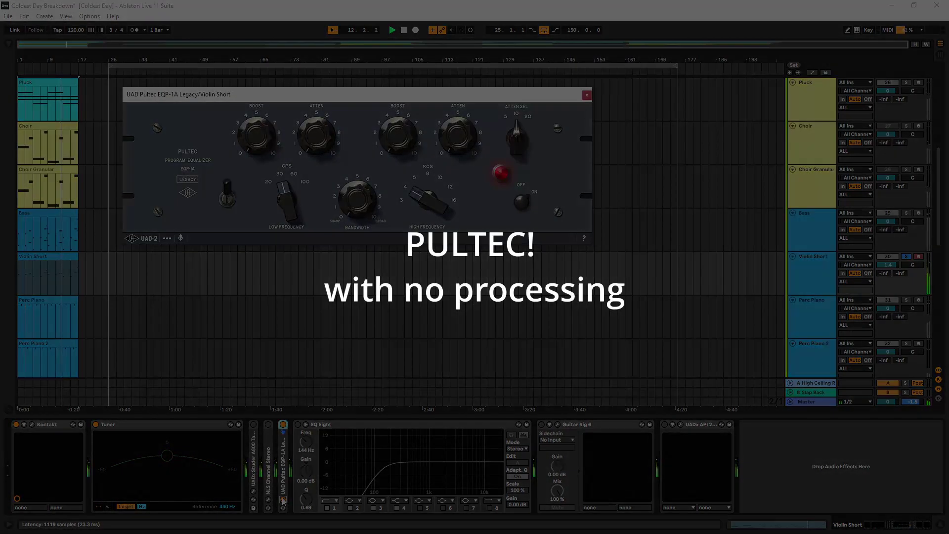
left_click(283, 500)
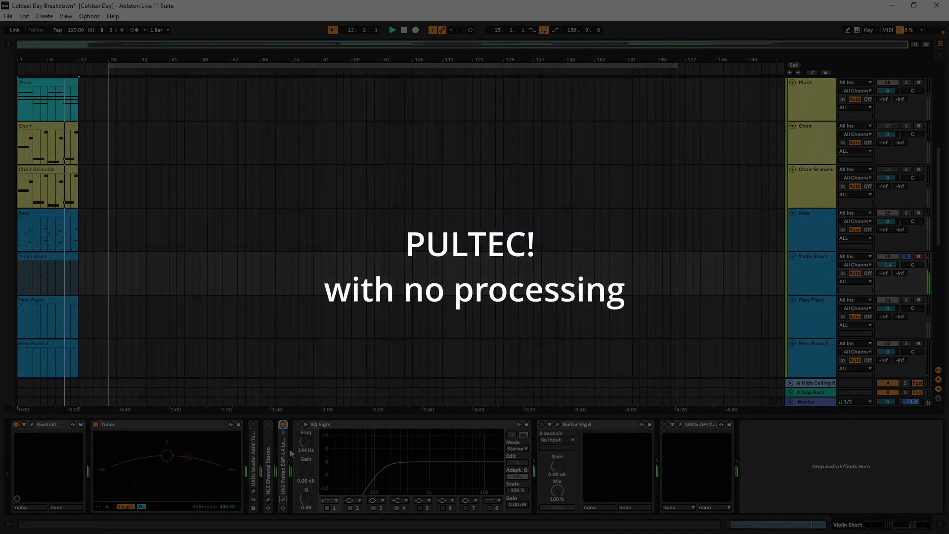
left_click(298, 424)
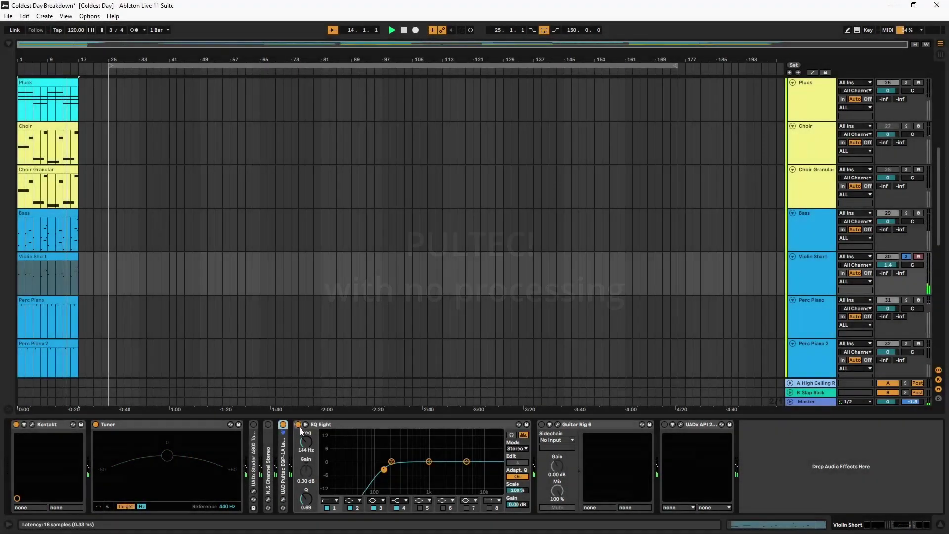
left_click(541, 425)
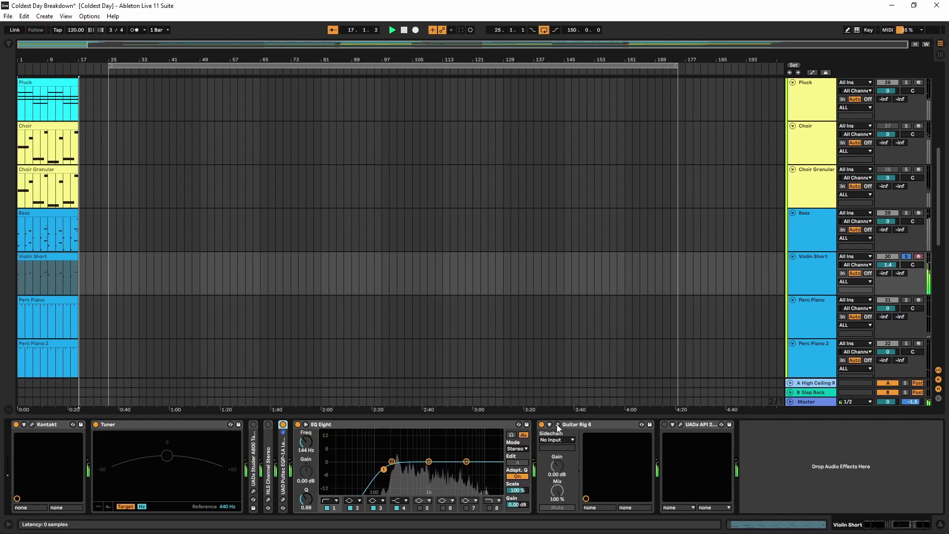
View the Bike Pump chain in Guitar Rig 6 and the API 2500 Bus Compressor on Violin Short, closing each plug-in
left_click(558, 424)
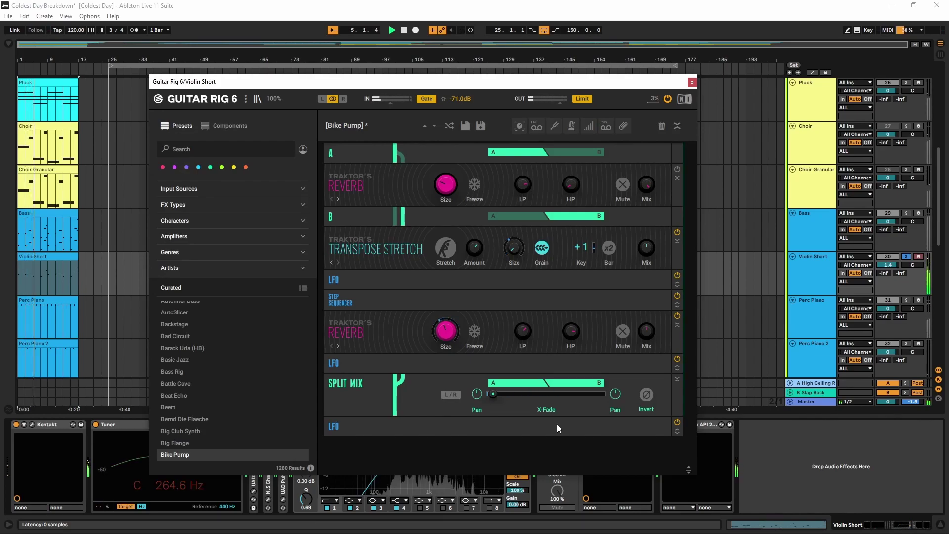
left_click(692, 82)
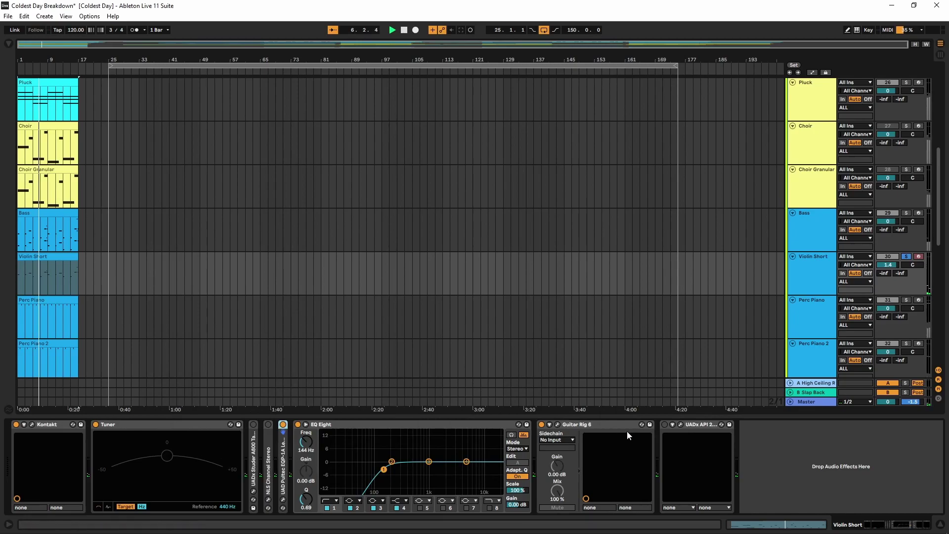
left_click(681, 423)
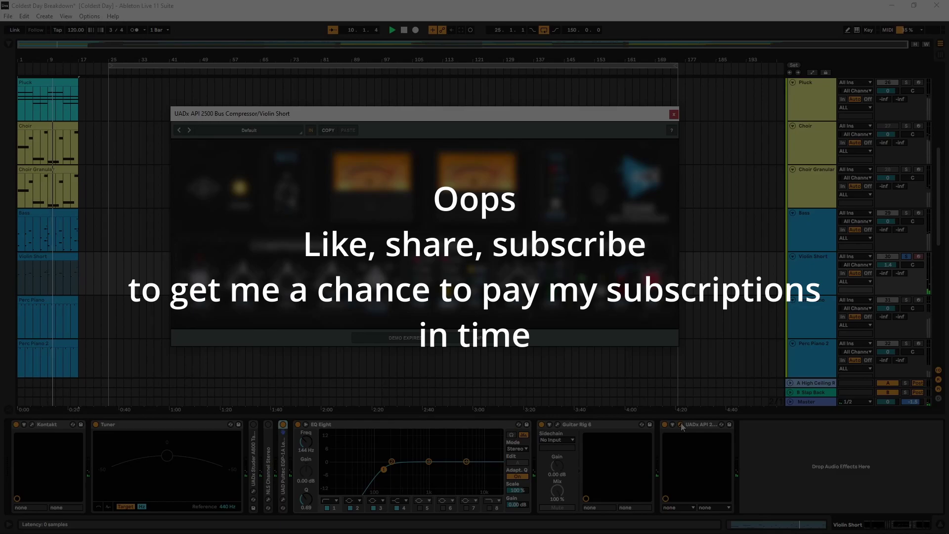
left_click(682, 424)
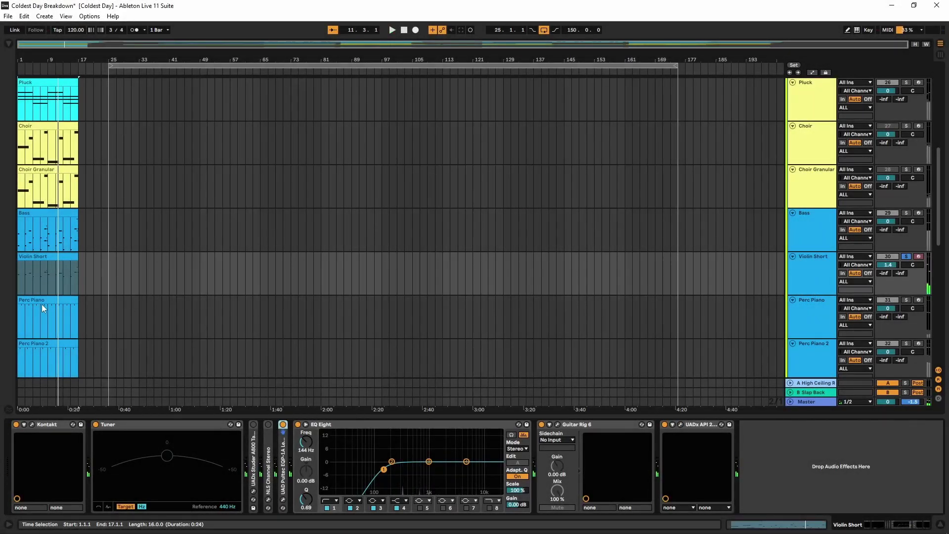
Solo and play the Perc Piano clip, view its Perc 10 sample in Kontakt's Wave Editor and close the plug-in
left_click(41, 302)
scroll(212, 317, "down", 4)
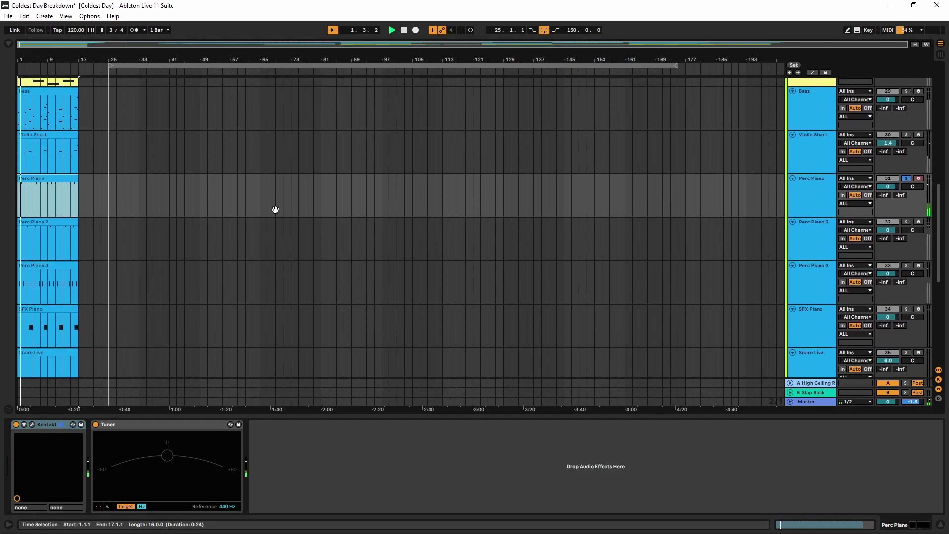
left_click(31, 425)
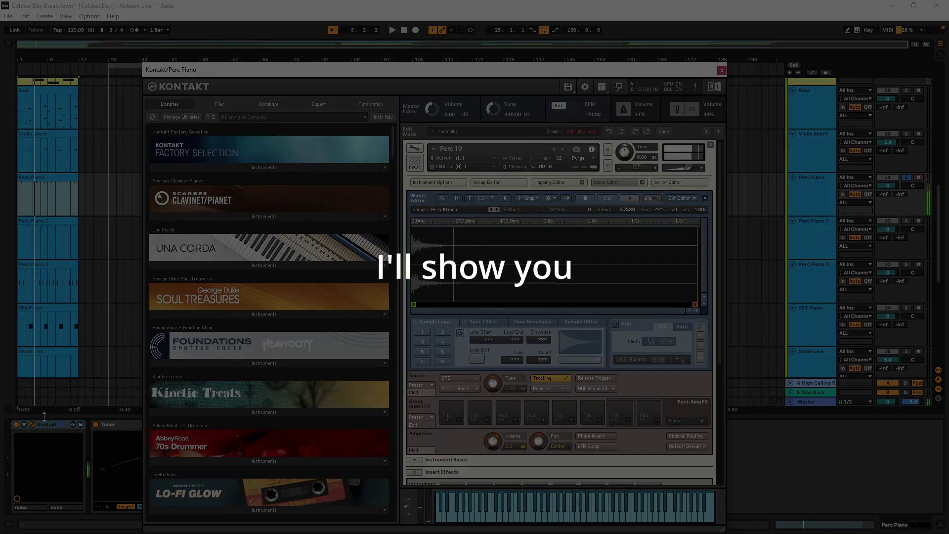
left_click(722, 70)
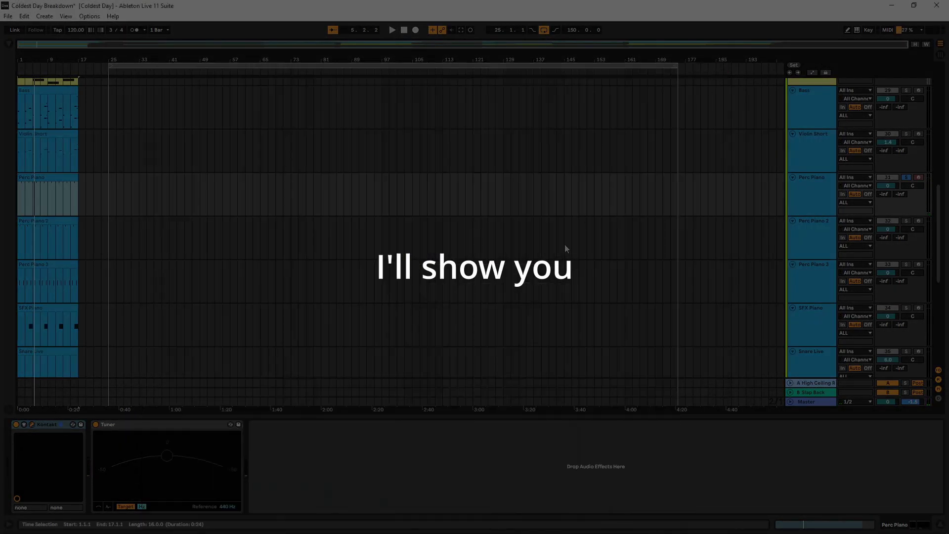
Open The Giant - Cinematic in Kontakt on track 41, play its piano noises and close the plug-in
scroll(429, 323, "down", 5)
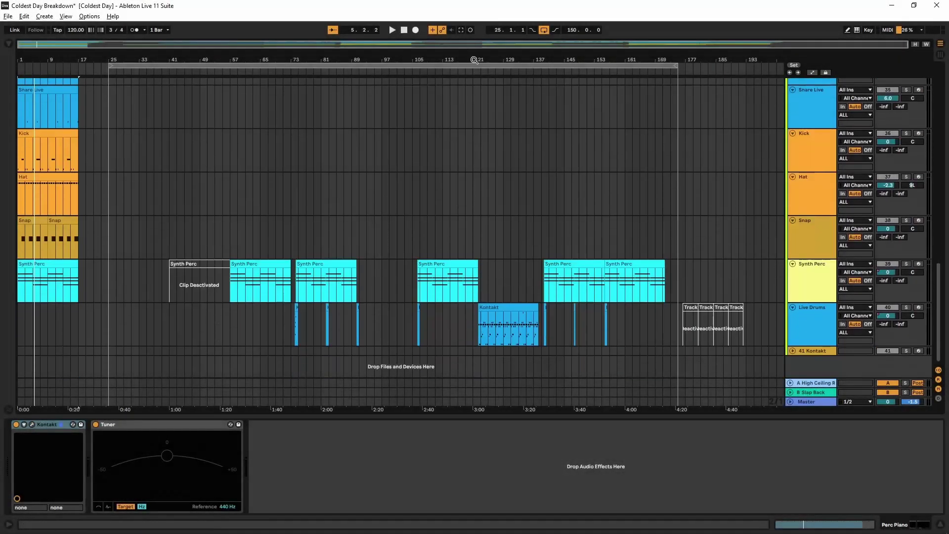
left_click(825, 350)
left_click(31, 424)
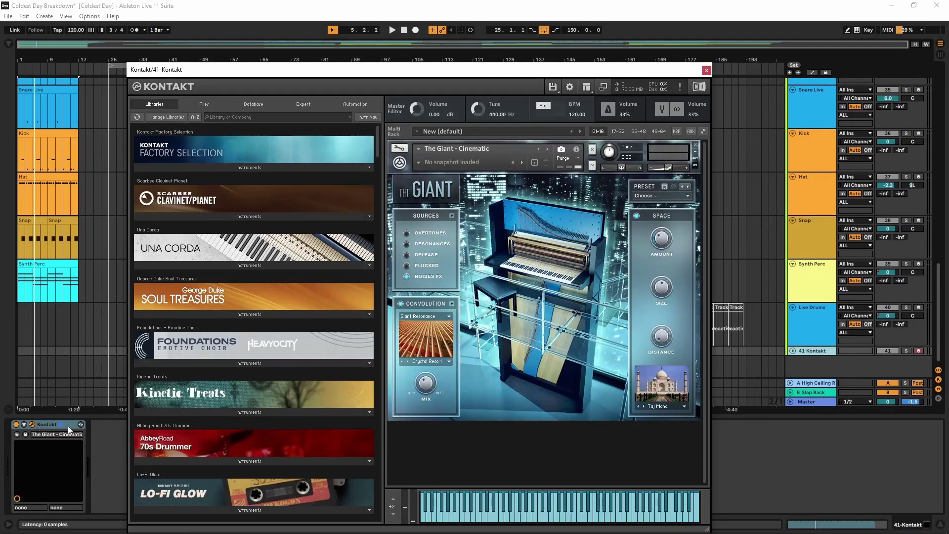
left_click(553, 507)
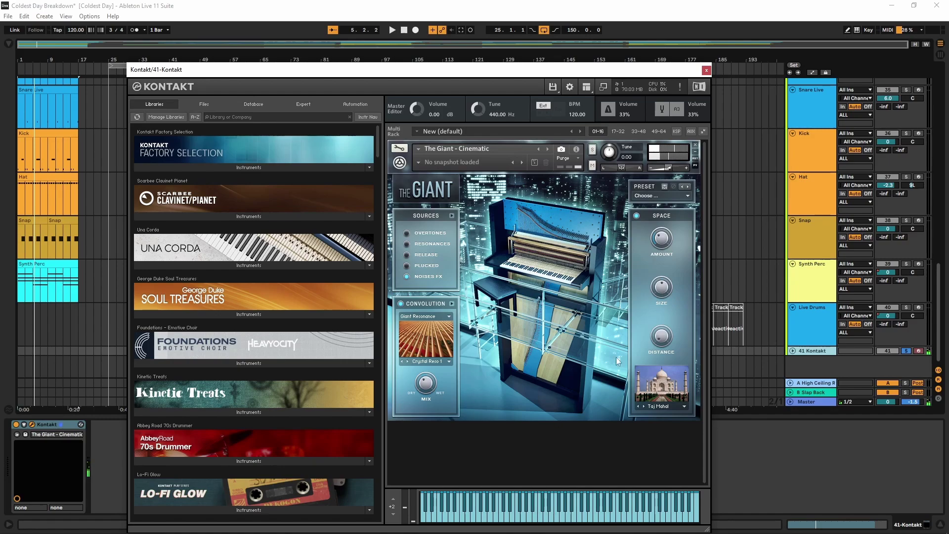
left_click(707, 70)
Return to the Perc Piano clip and play it soloed from the start
scroll(430, 283, "up", 8)
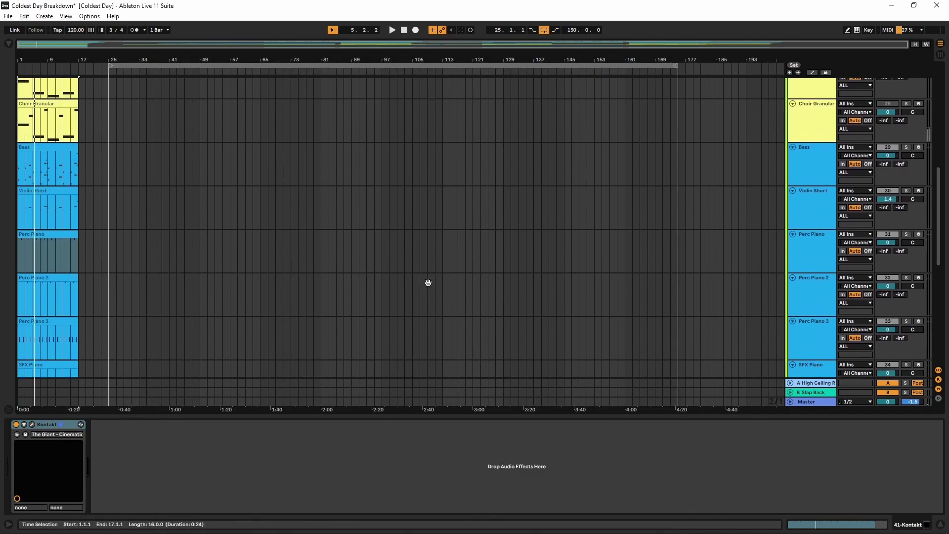
left_click(74, 250)
key("space")
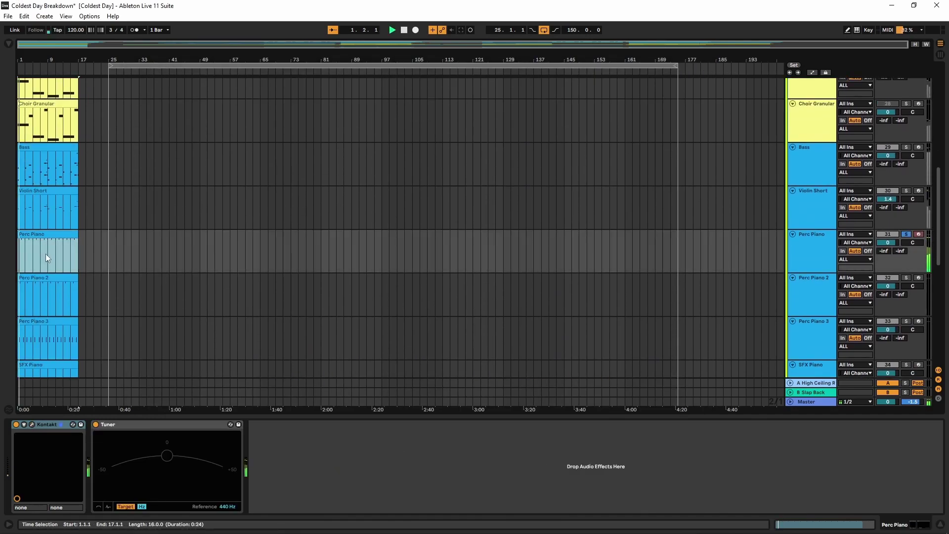
Solo and play the Perc Piano 2 clip, view its Perc 11 instrument in Kontakt and close the plug-in
left_click(35, 278)
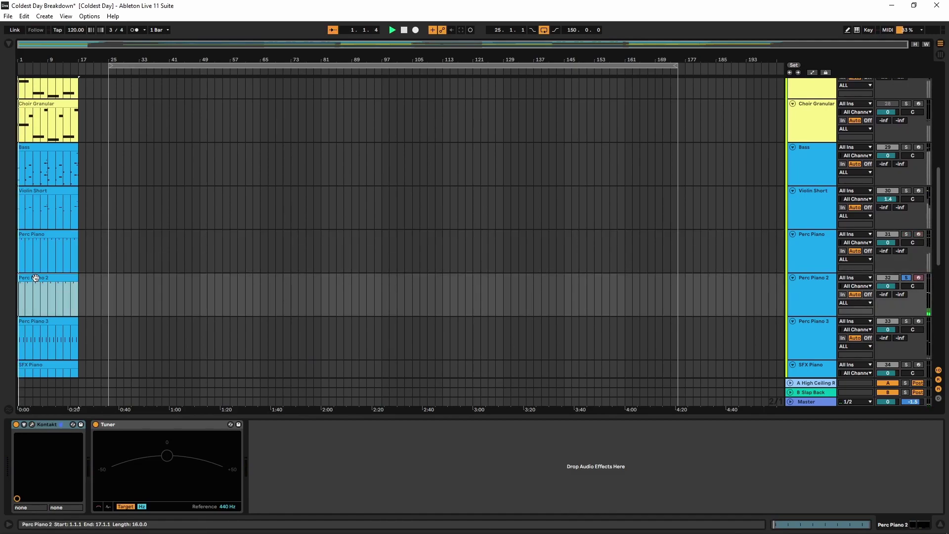
left_click(32, 423)
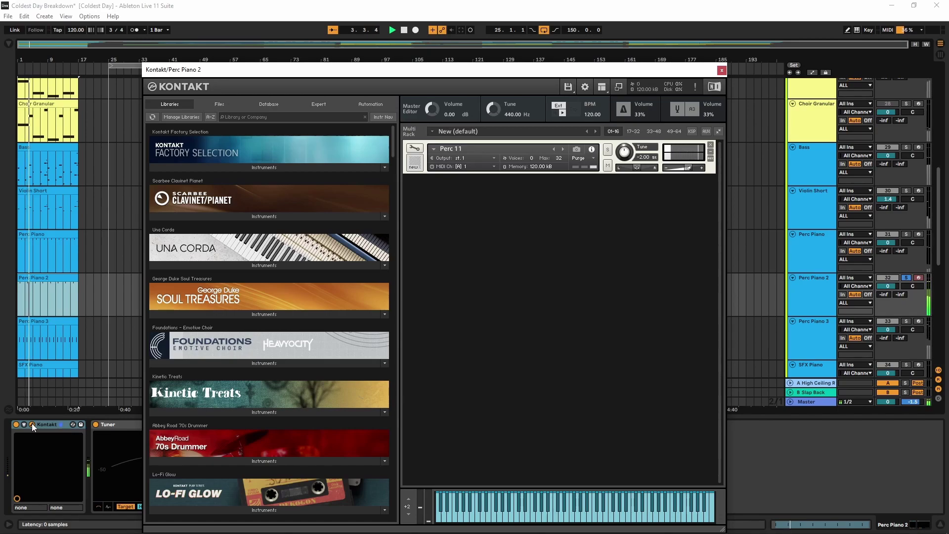
left_click(32, 424)
Solo and play the Perc Piano 3 clip, view its Perc 9 instrument in Kontakt and close the plug-in
left_click(44, 319)
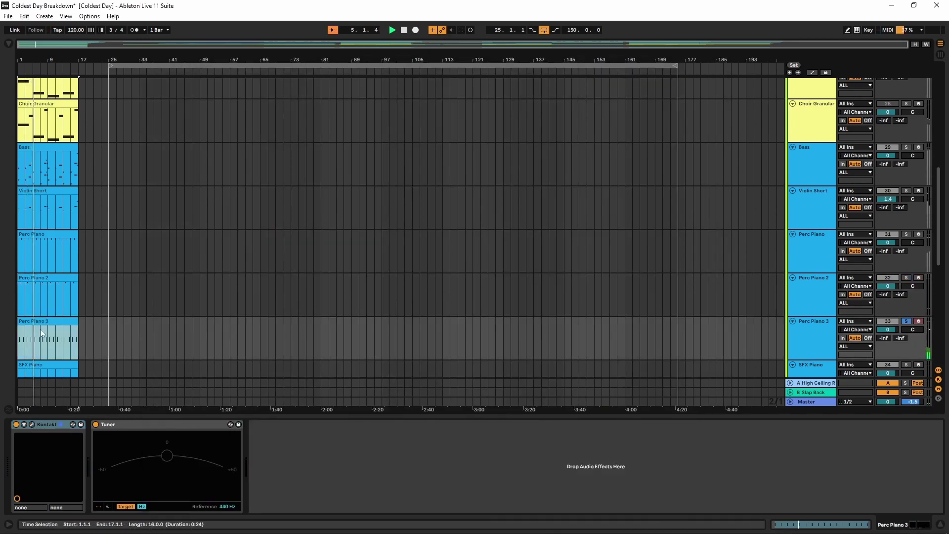
left_click(32, 424)
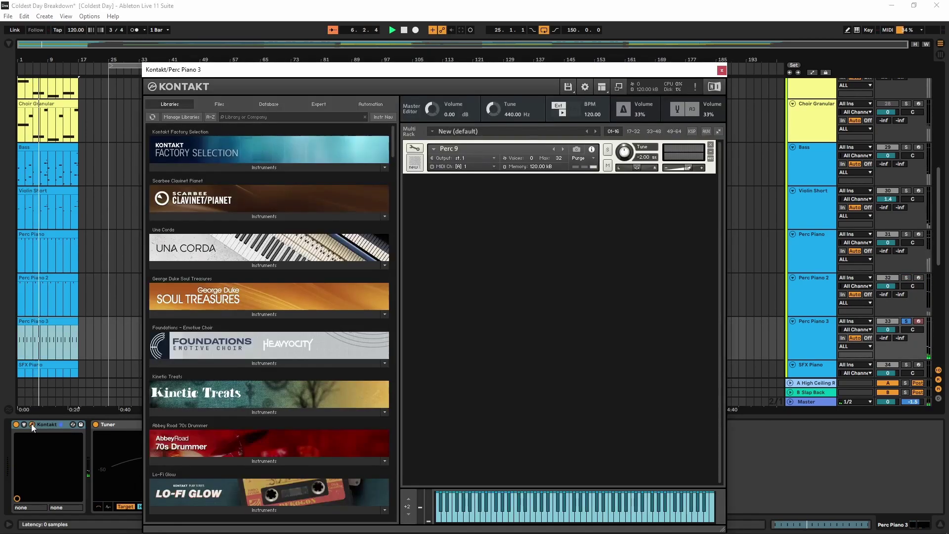
left_click(31, 423)
Solo and play the SFX Piano clip, view its SFX 13 instrument in Kontakt and close the plug-in
scroll(74, 296, "down", 2)
left_click(37, 317)
left_click(29, 322)
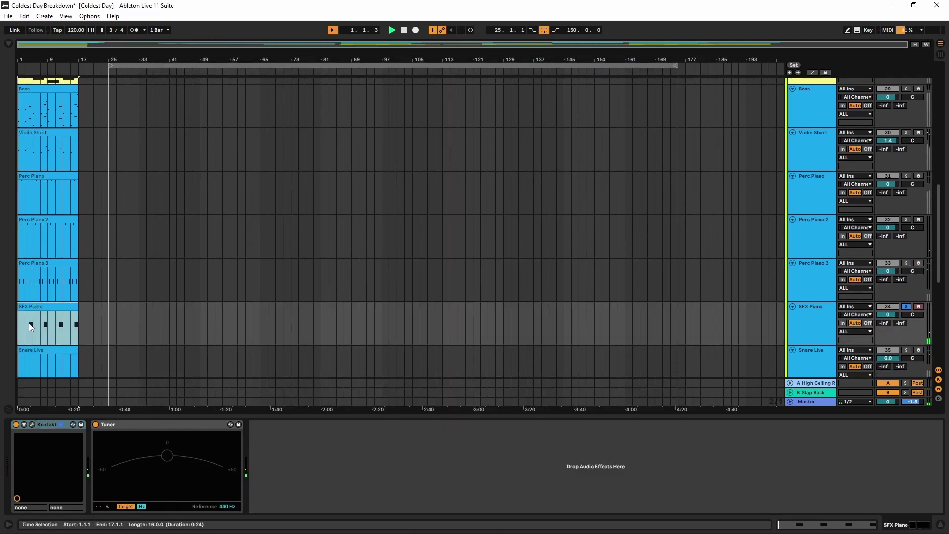
left_click(30, 424)
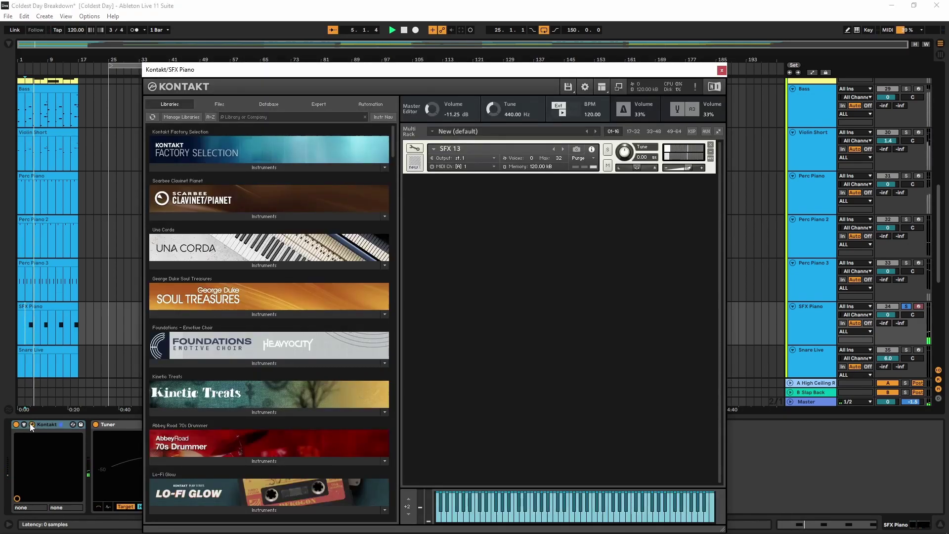
left_click(29, 424)
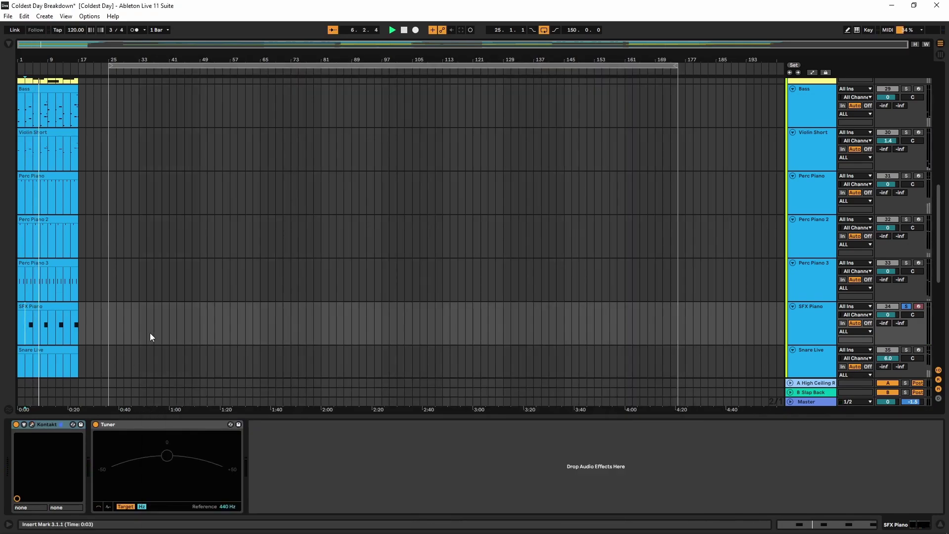
Solo and play the Snare Live clip, view its Studio Drummer Session Kit - Full in Kontakt and close the plug-in
scroll(150, 337, "down", 3)
left_click(37, 246)
left_click(38, 248)
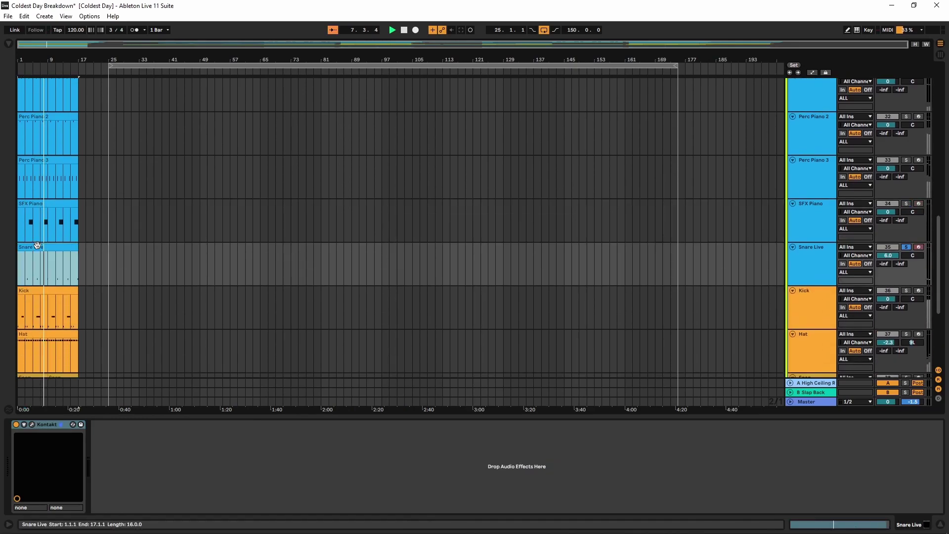
left_click(27, 271)
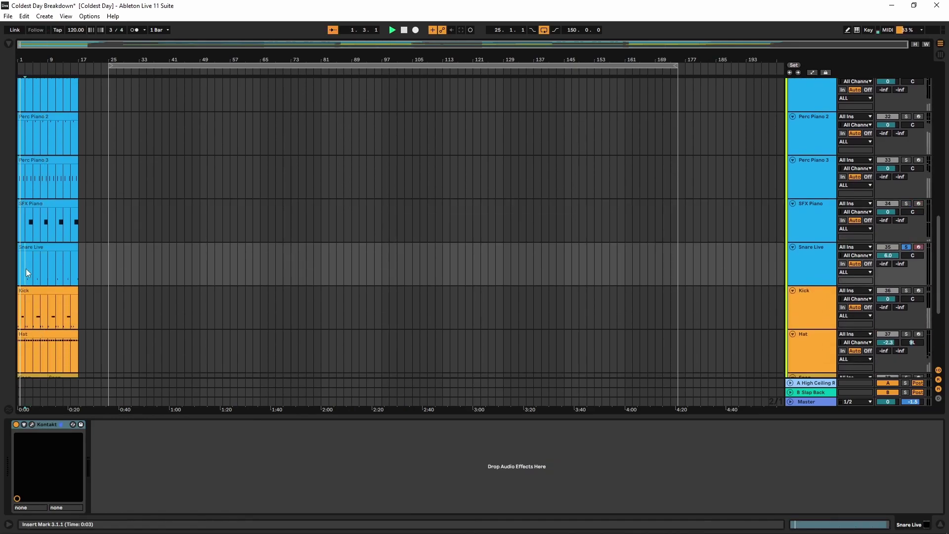
left_click(32, 425)
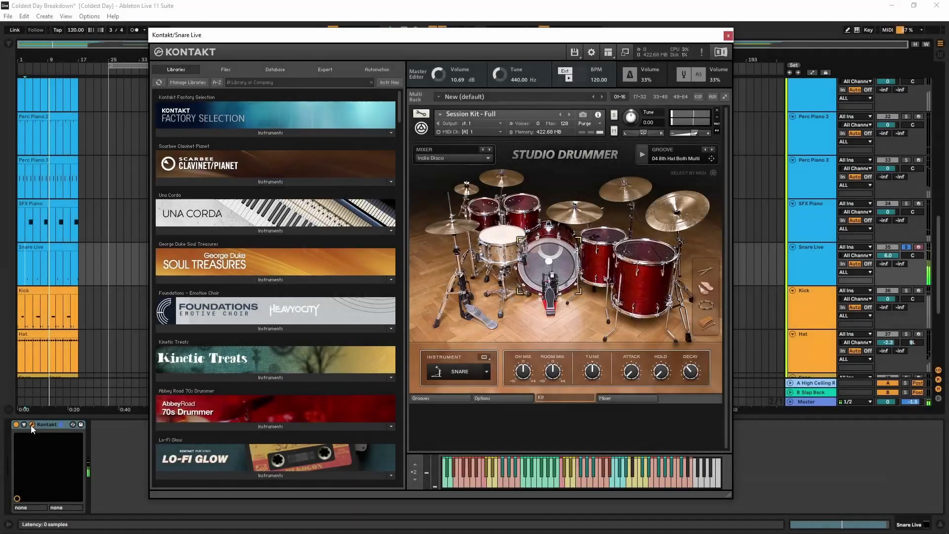
left_click(32, 424)
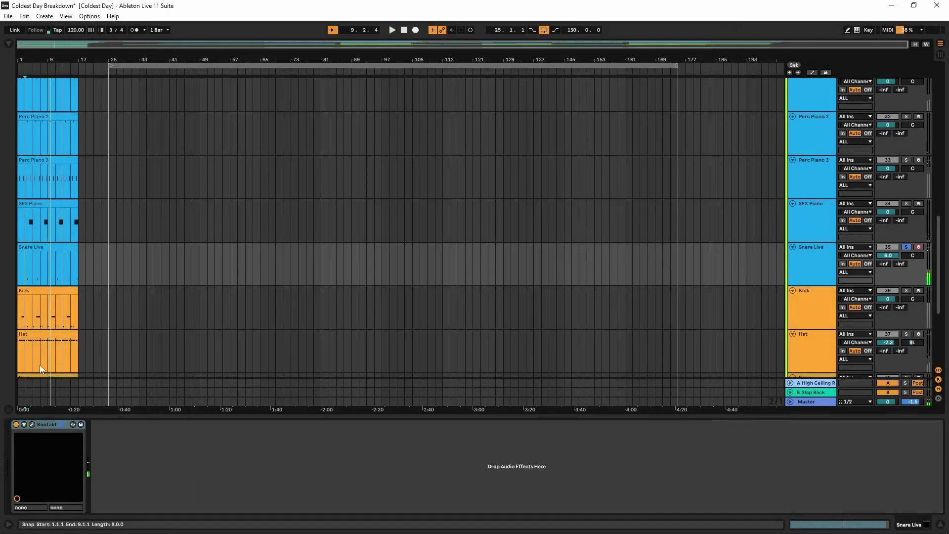
Solo and play the Kick and Hat clips and view their Pouln Kit in Battery 4
left_click(44, 290)
key("space")
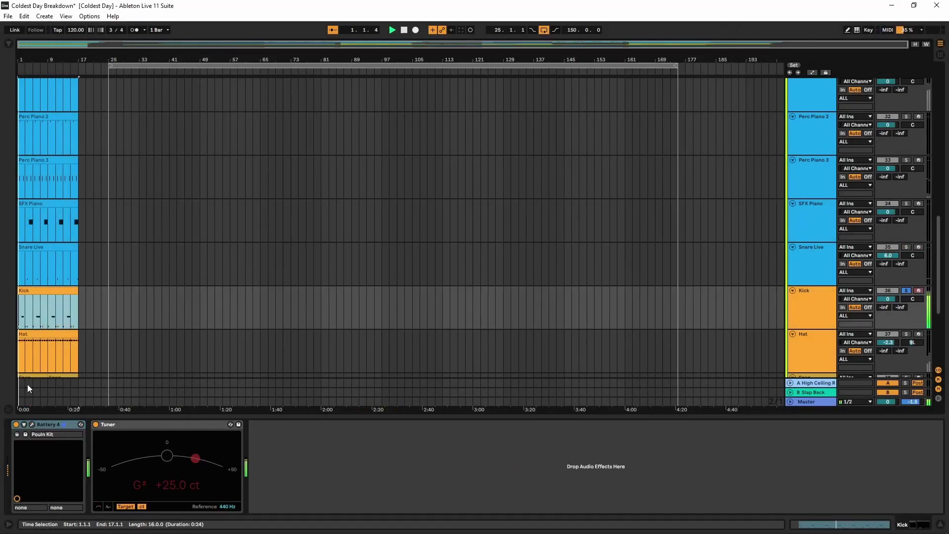
left_click(31, 425)
left_click(293, 236)
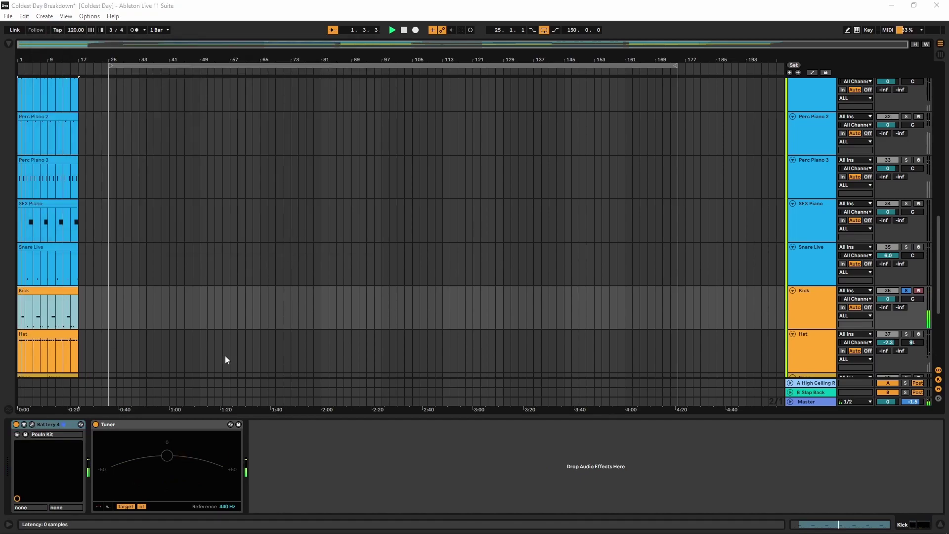
left_click(375, 385)
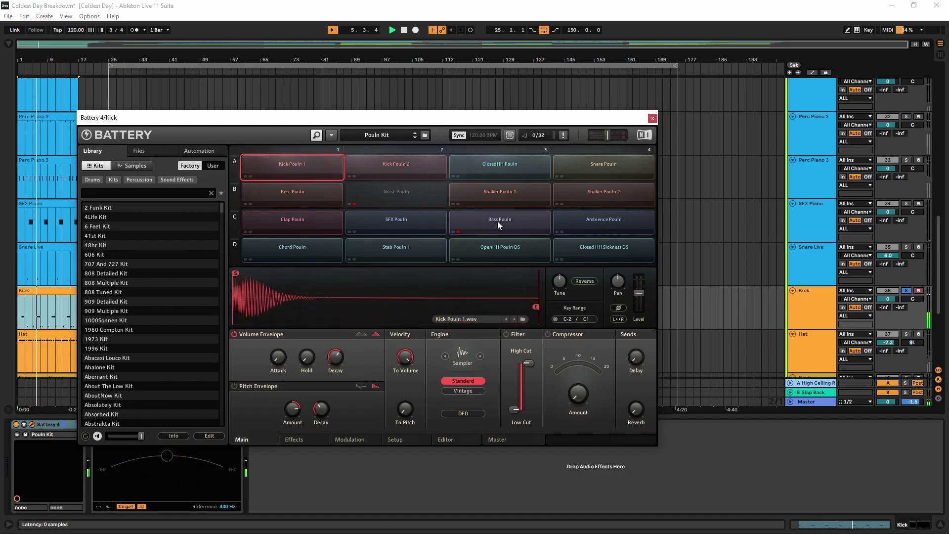
left_click(43, 335)
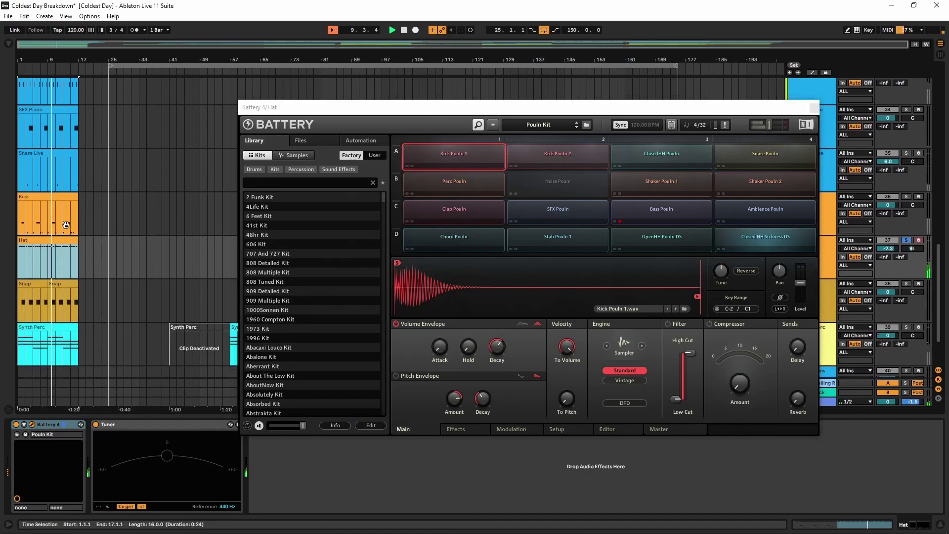
Solo and play the Snap clip, view its Dopamines patch in Reaktor's Polyplex and compare the sound with the Gate bypassed
scroll(52, 302, "down", 3)
left_click(60, 276)
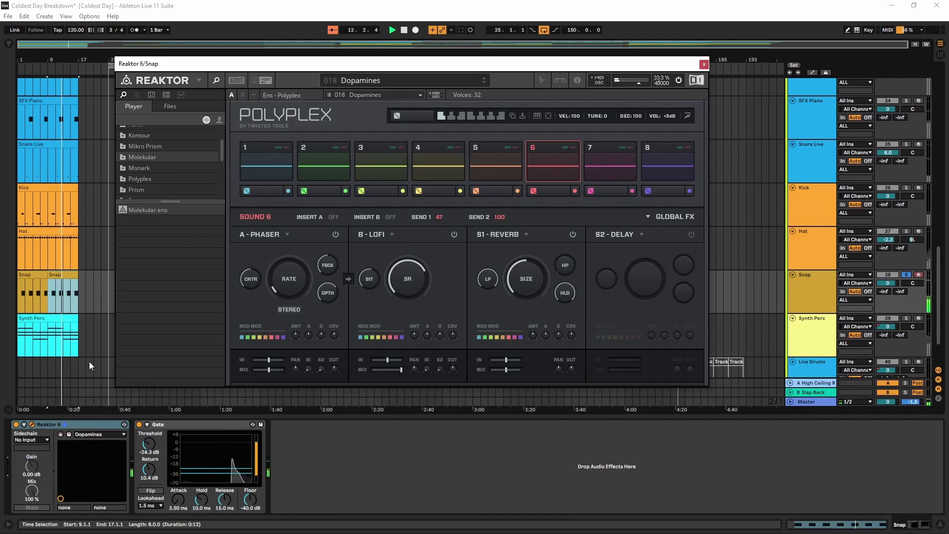
left_click(139, 424)
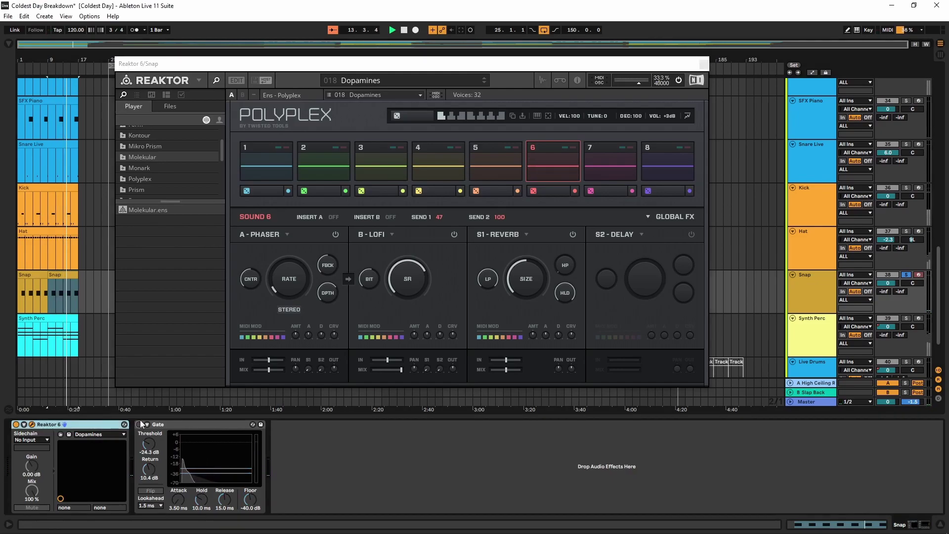
left_click(139, 424)
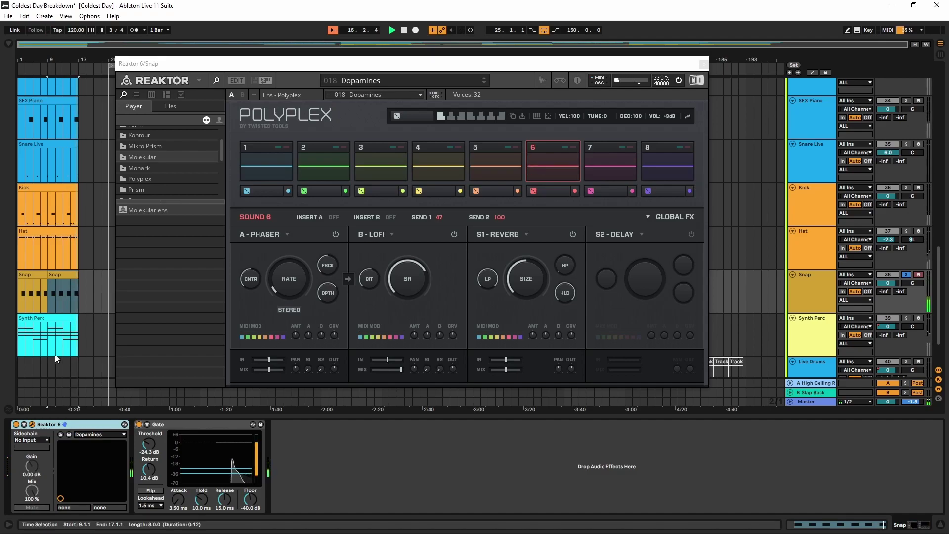
left_click(124, 425)
Solo and play the Synth Perc clip, show the Arp's length pattern and open its Pigments instrument
left_click(49, 315)
key("space")
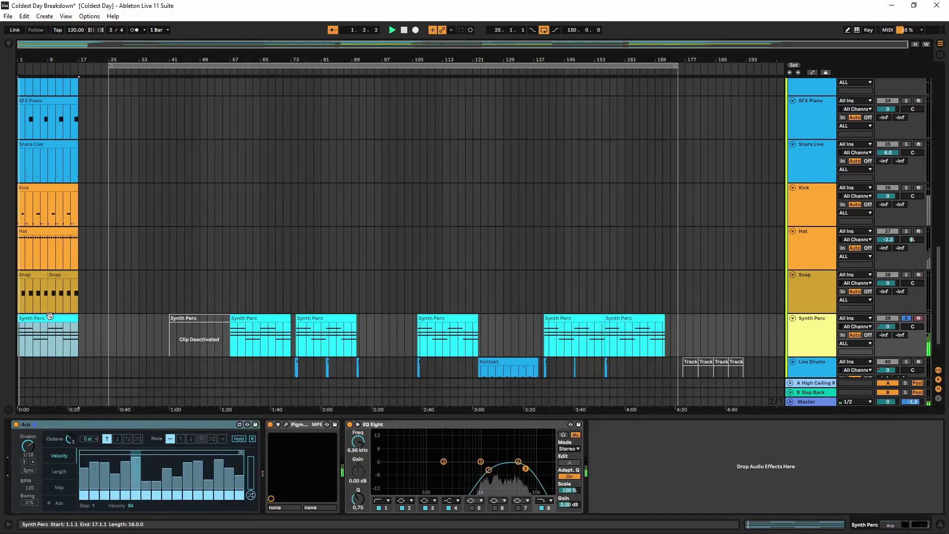
left_click(63, 471)
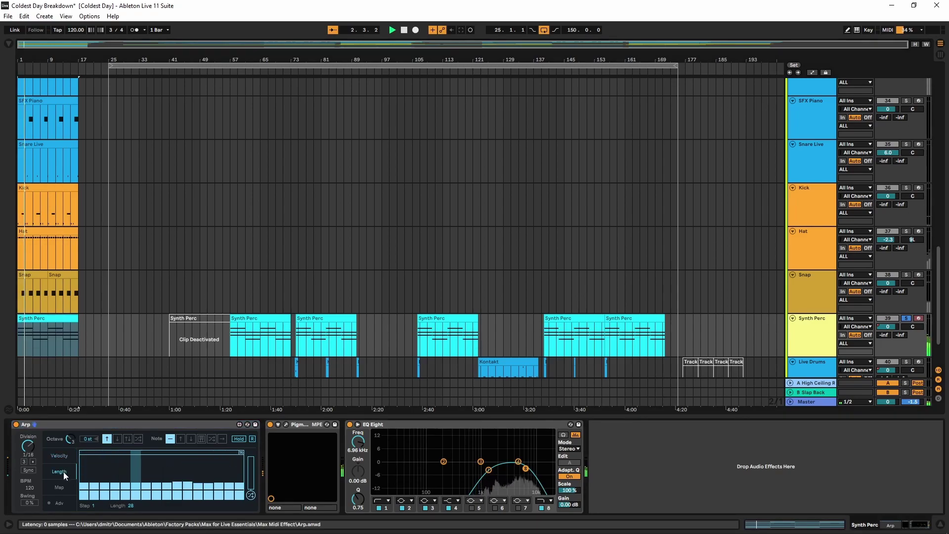
left_click(285, 425)
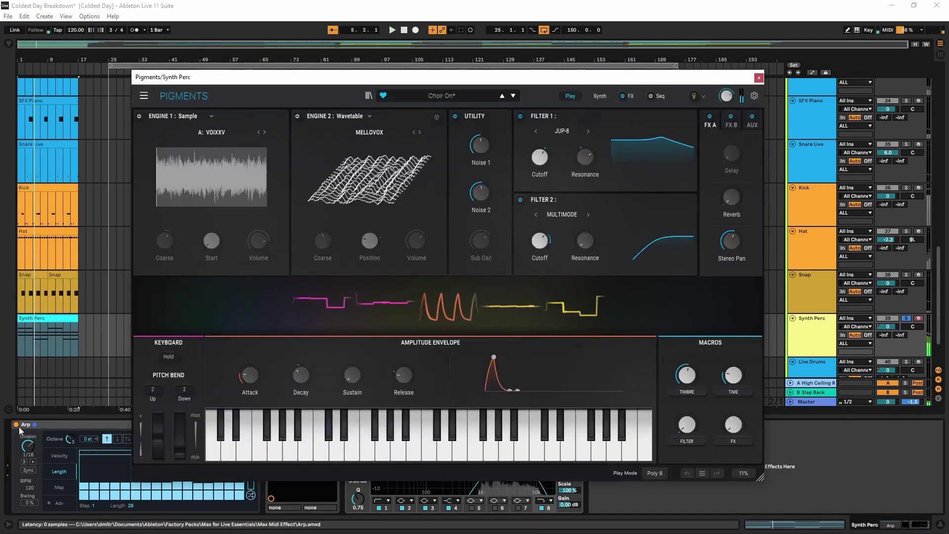
Audition the Choir On patch in Pigments without the Arp and view its Synth page
left_click(117, 435)
left_click(395, 454)
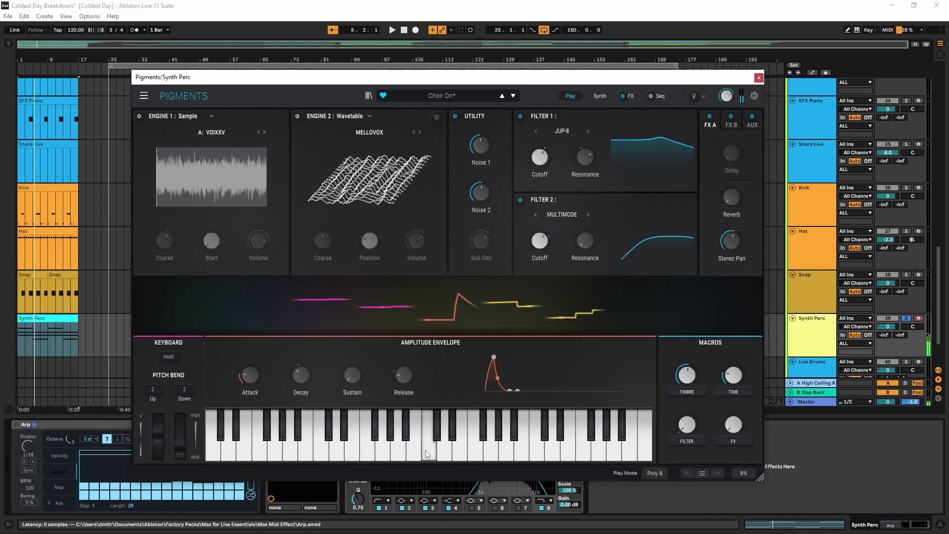
left_click(599, 97)
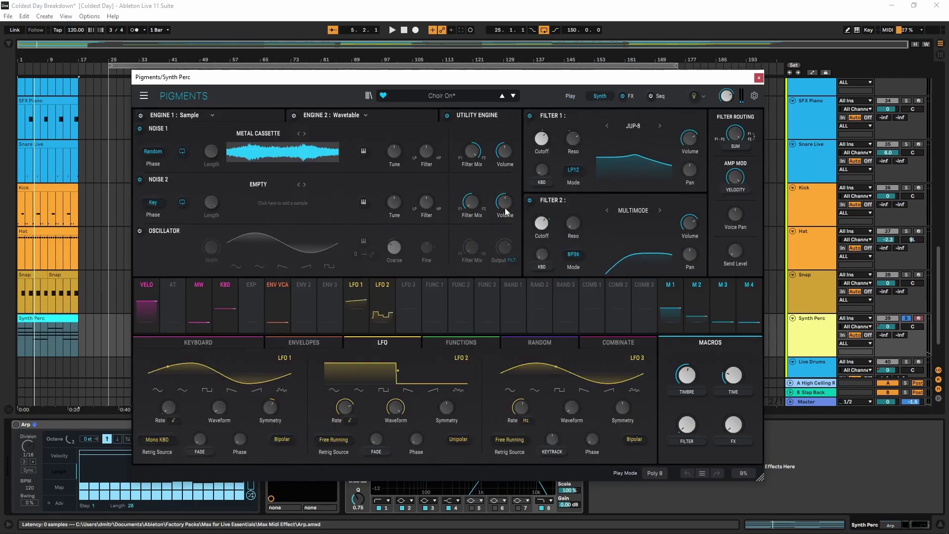
Play the Synth Perc clip and switch the Noise 1 engine off and on again to compare the sound
key("space")
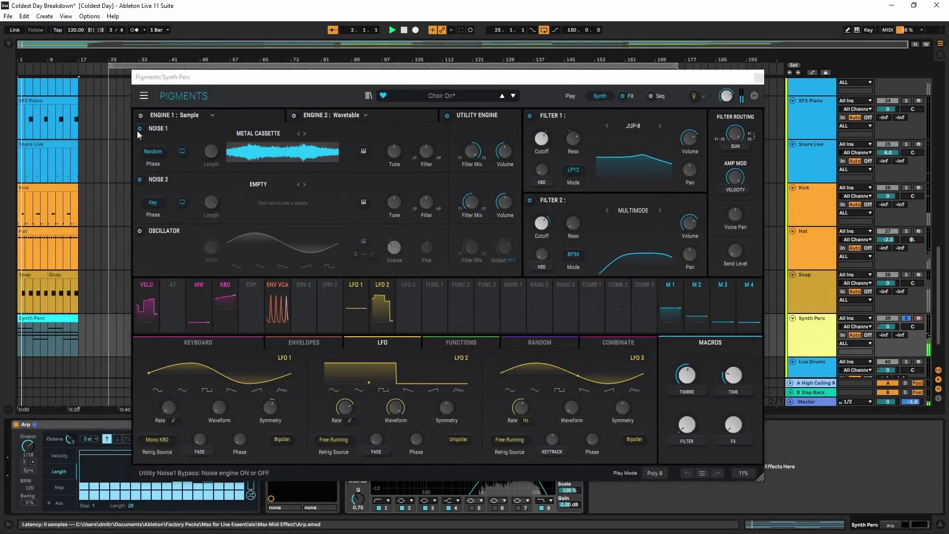
left_click(140, 129)
left_click(140, 129)
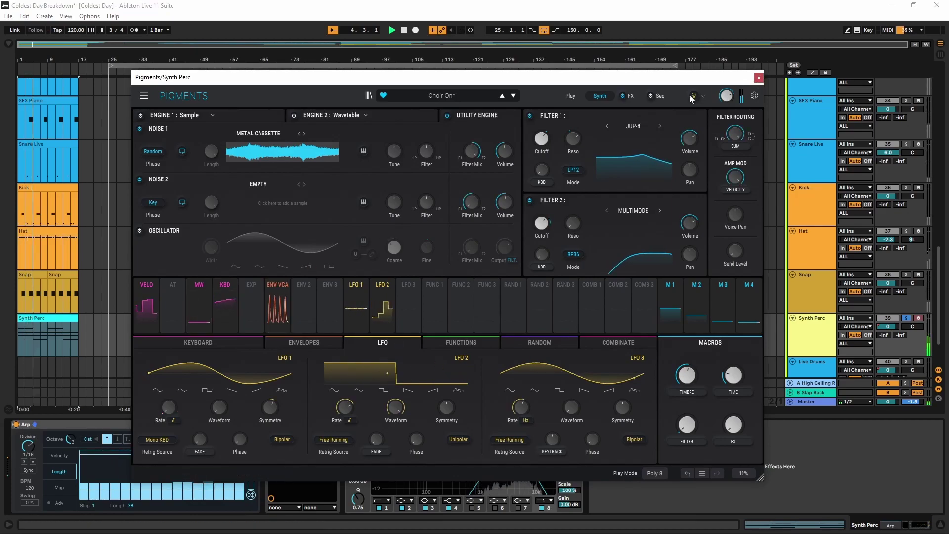
View the Pigments effects in FX A, FX B and AUX and close the plug-in
left_click(629, 95)
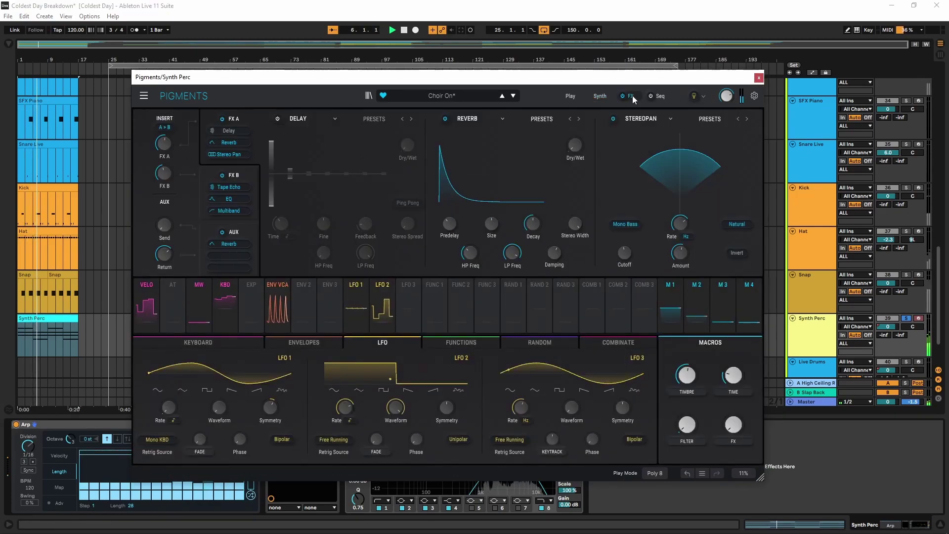
left_click(257, 171)
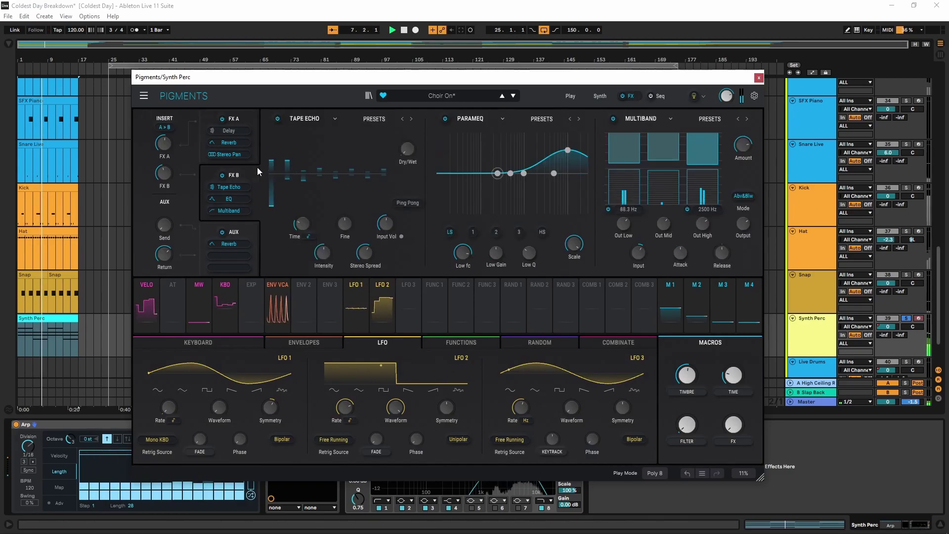
left_click(252, 227)
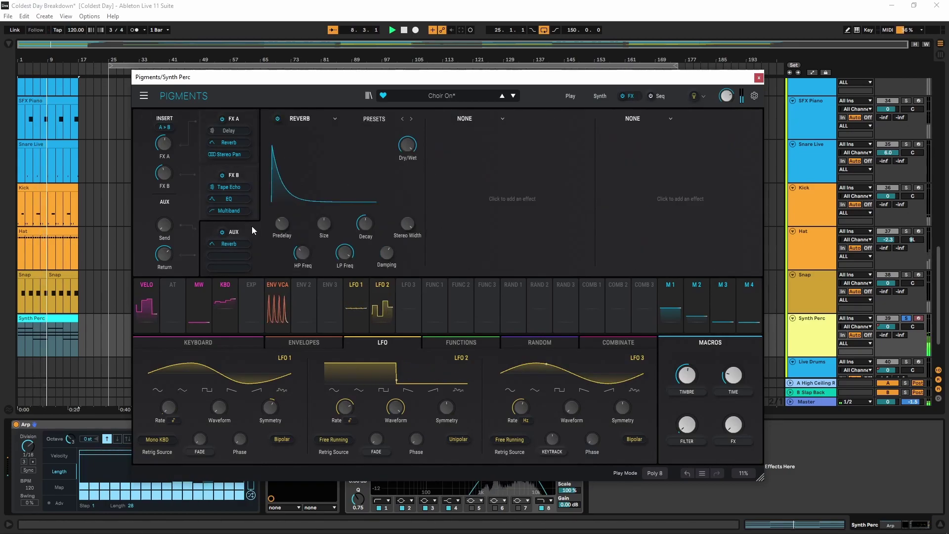
left_click(758, 77)
Solo and play the Live Drums clip at bar 122, view the main page of Butch Vig Drums in Kontakt and close the plug-in
scroll(459, 217, "down", 3)
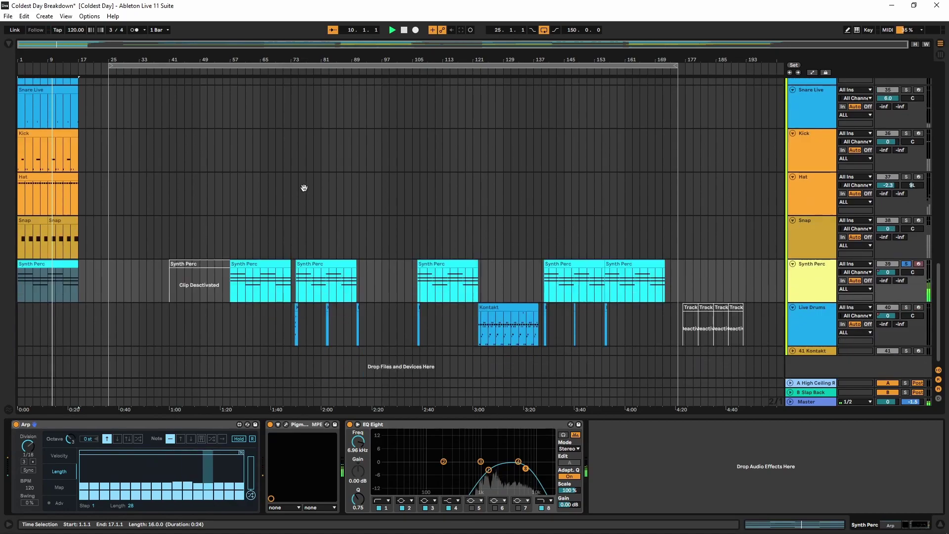
left_click(519, 313)
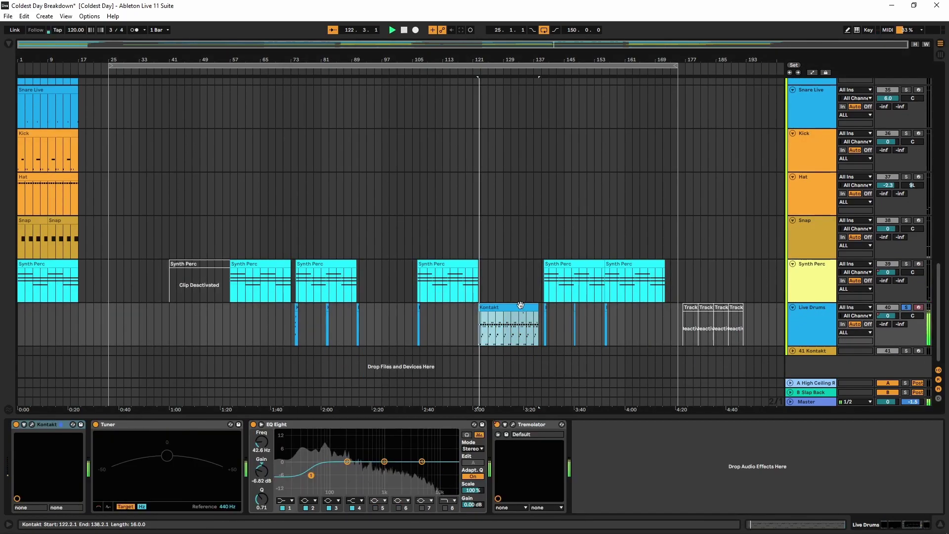
left_click(32, 425)
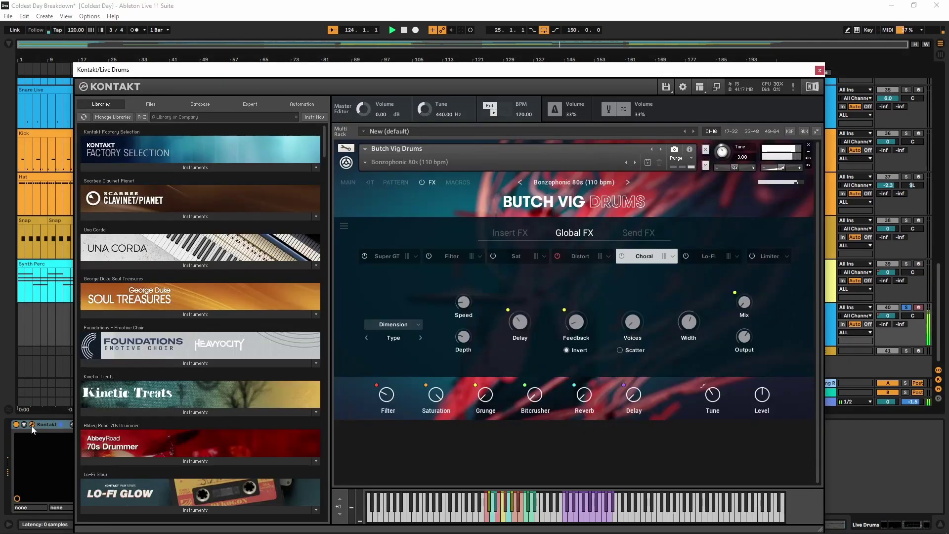
left_click(367, 183)
left_click(348, 182)
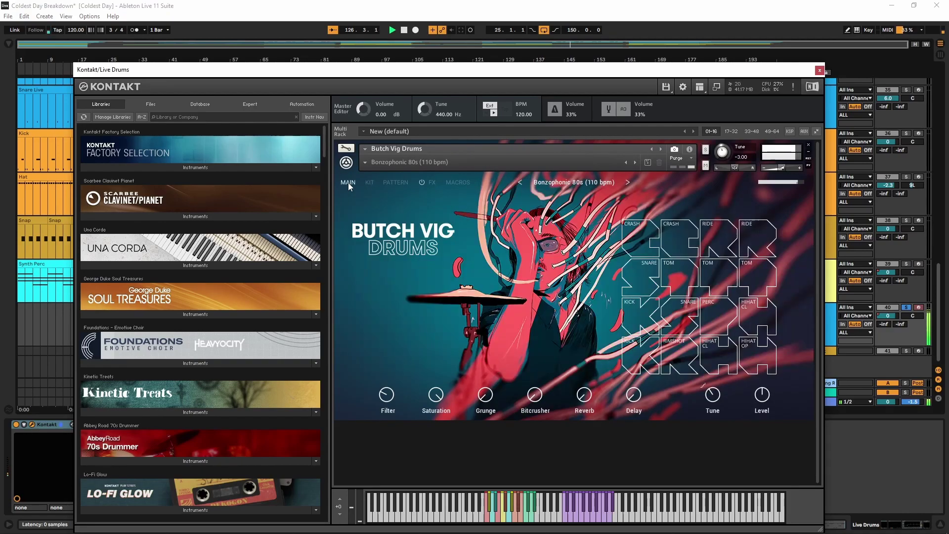
left_click(820, 70)
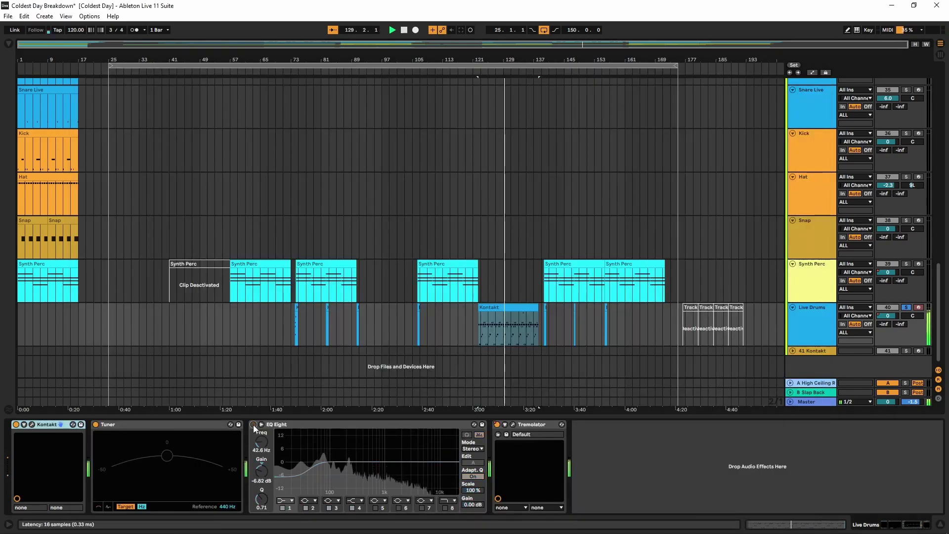
View the Tremolator on Live Drums, compare the sound with it bypassed and close the plug-in
left_click(513, 425)
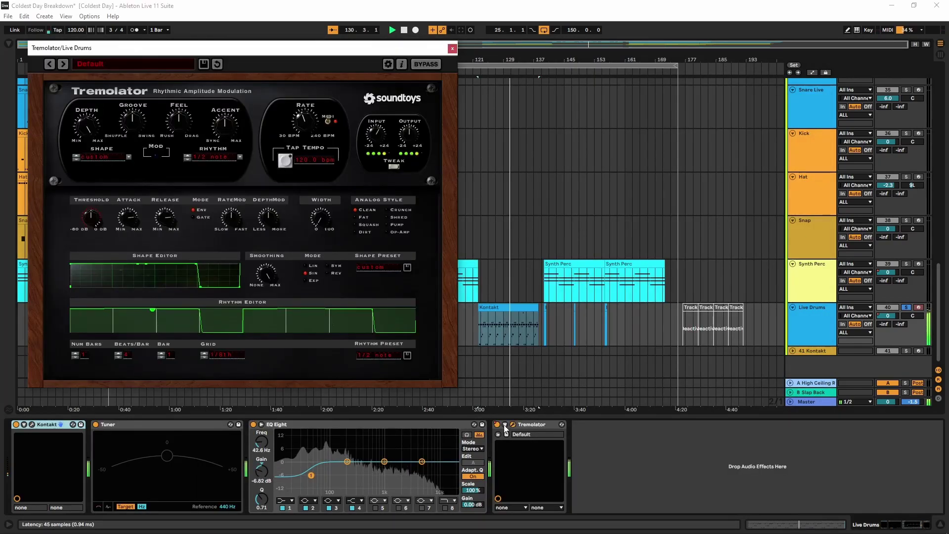
left_click(497, 425)
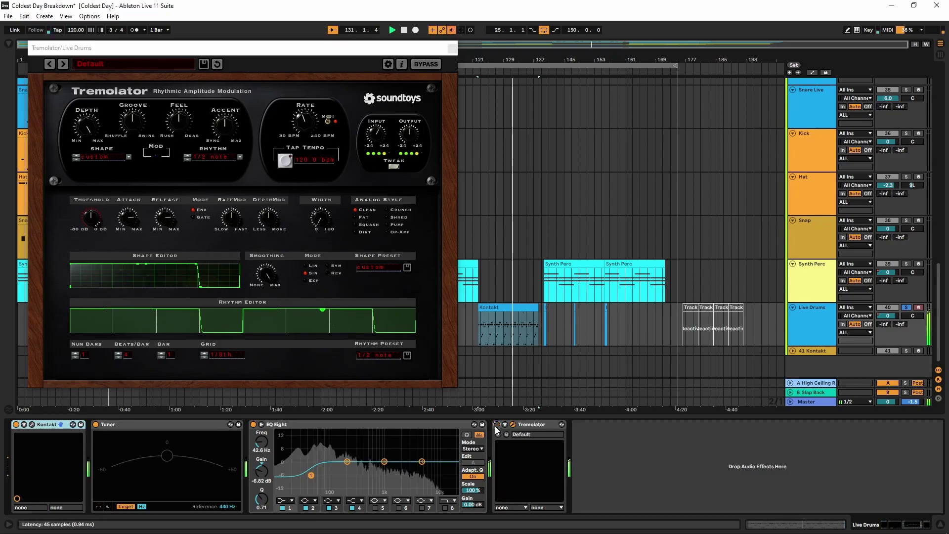
left_click(452, 47)
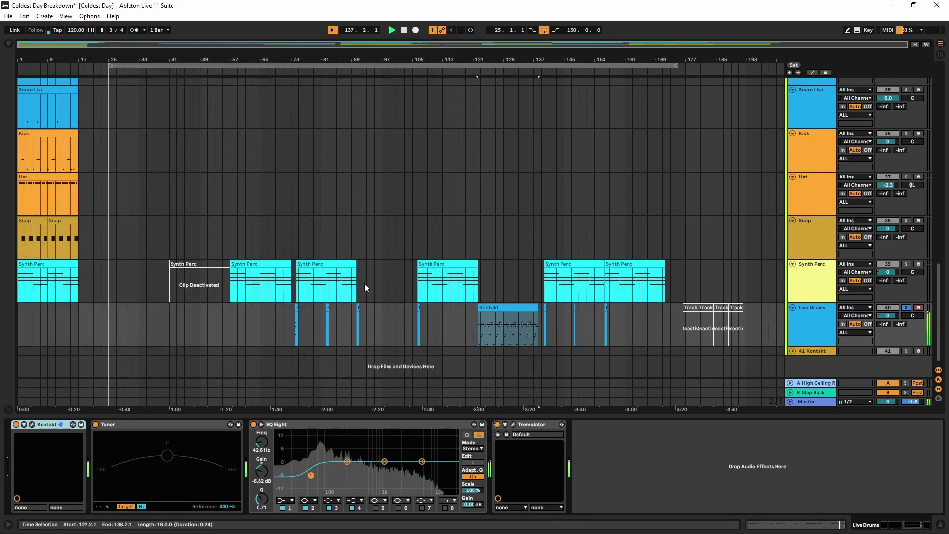
Clear the solo, play all parts of the ALL group together from bar 1 and hide the device view
left_click(65, 264)
key("space")
left_click(57, 262)
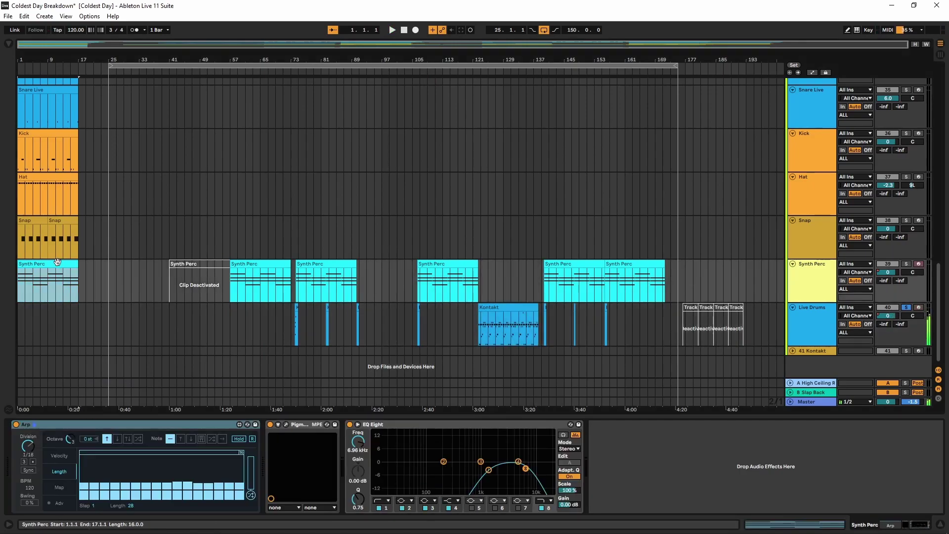
scroll(388, 134, "up", 10)
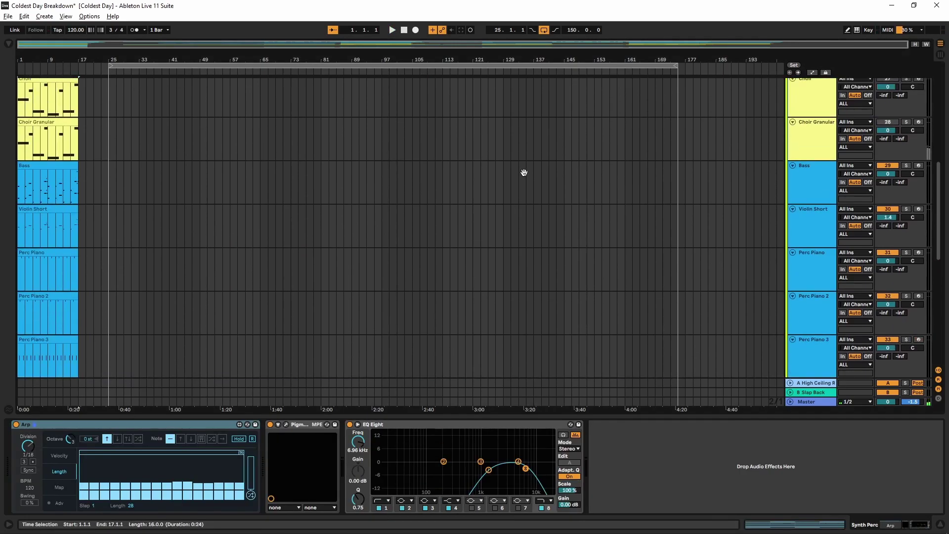
key("space")
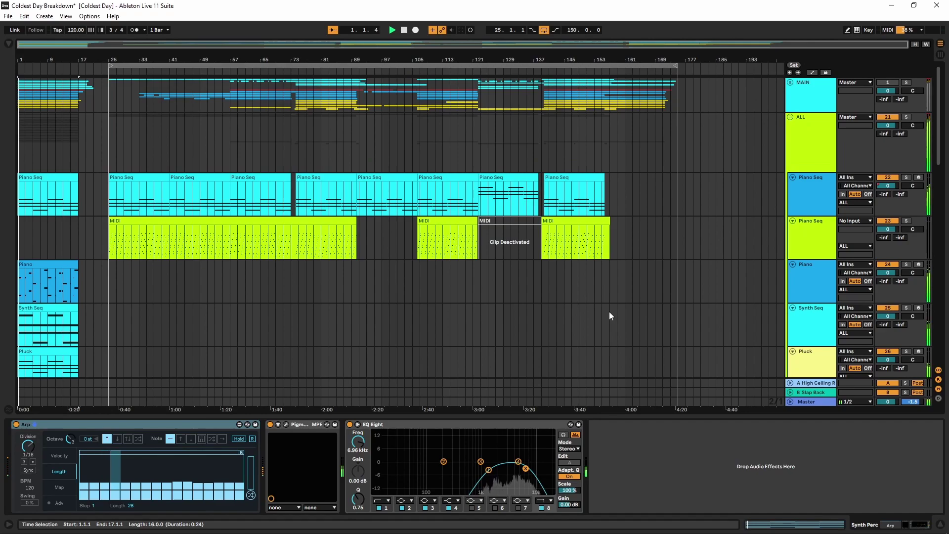
key("ctrl+alt+l")
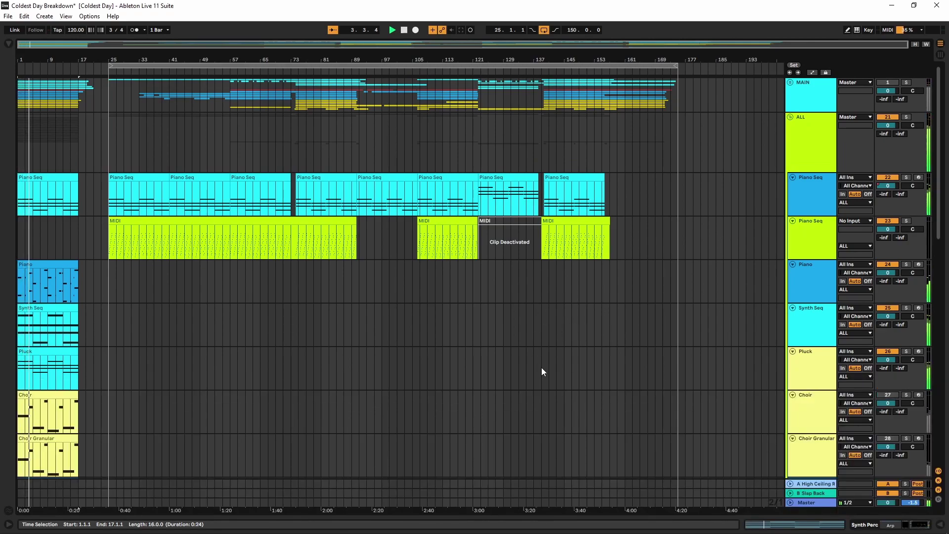
Fold and deactivate the ALL group, and activate and unfold the MAIN group
left_click(791, 117)
left_click(883, 117)
left_click(887, 82)
left_click(790, 83)
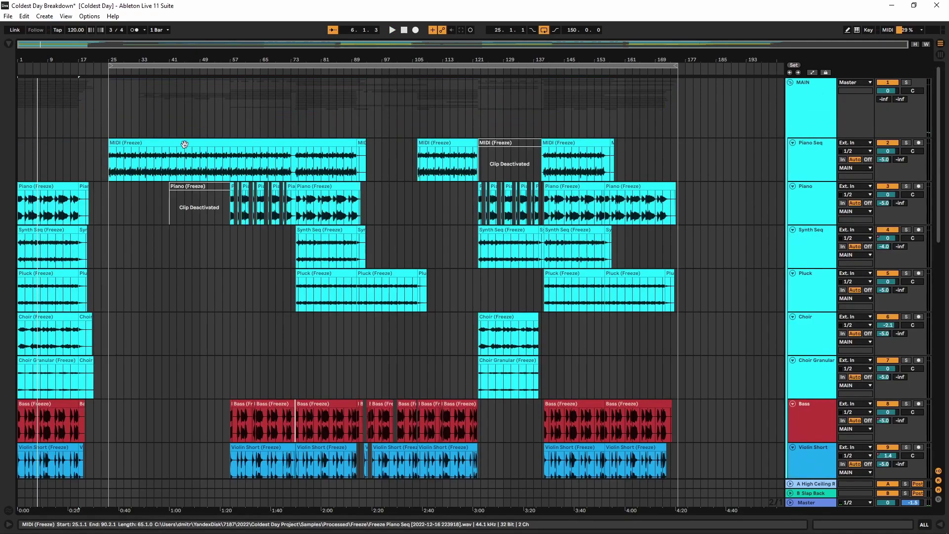
Play the arrangement from the Piano Seq clip at bar 25 and show that track's devices
left_click(271, 162)
double_click(817, 150)
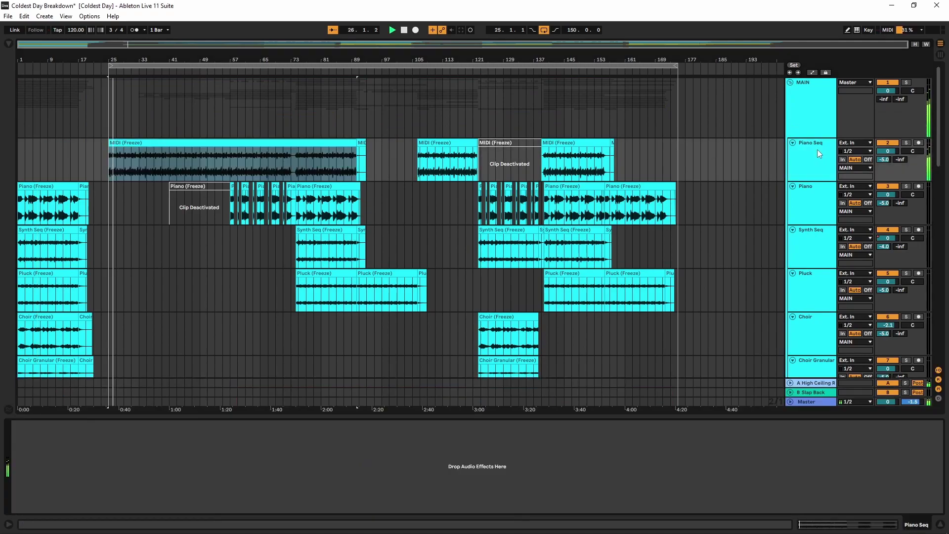
Play from bar 33 in the MAIN group with Perc Piano, Perc Piano 2, Perc Piano 3 and SFX Piano soloed
scroll(491, 209, "down", 3)
scroll(492, 209, "down", 10)
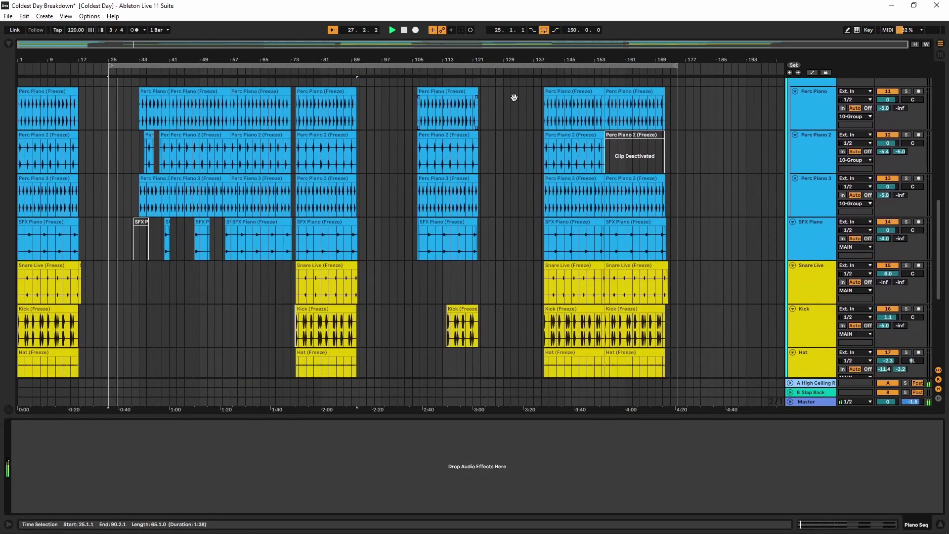
left_click(150, 119)
left_click(153, 140)
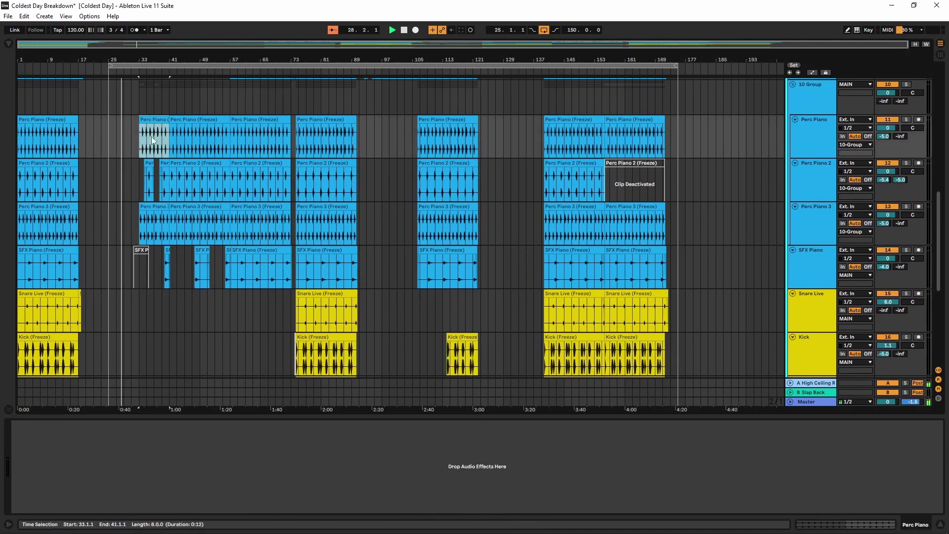
left_click(183, 284, "shift")
key("space")
left_click(816, 133)
left_click(818, 178)
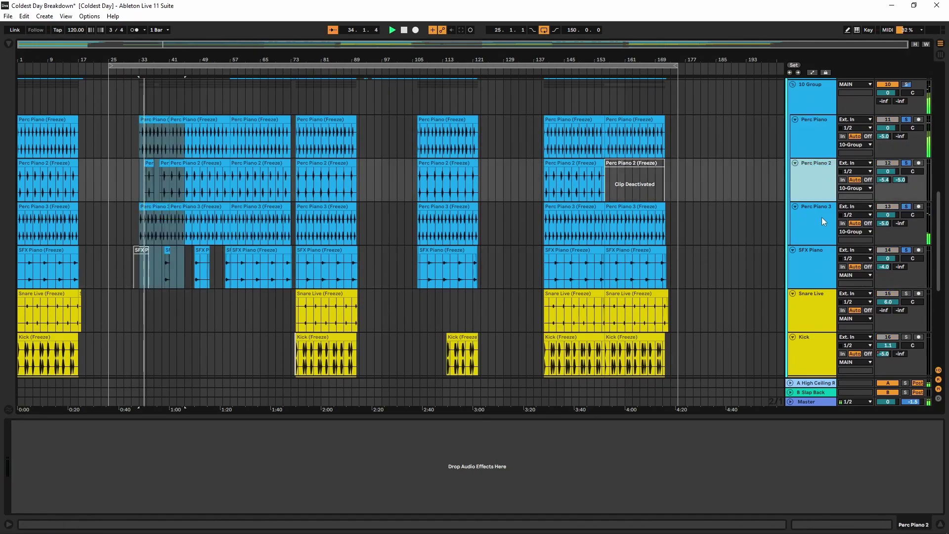
left_click(821, 215)
left_click(803, 257)
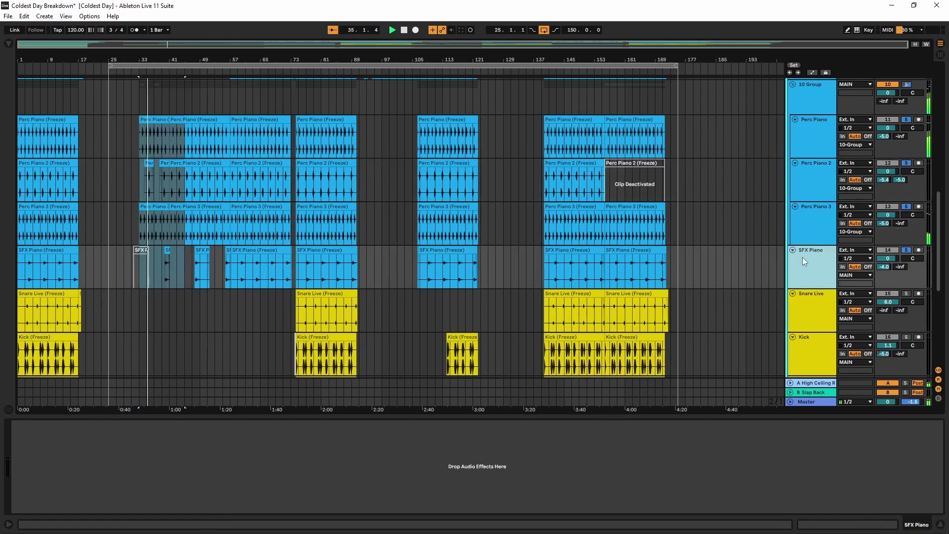
Show the devices of the 10 Group track and view its UADx API 2500 Bus Compressor window, closing it again
left_click(808, 98)
left_click(32, 424)
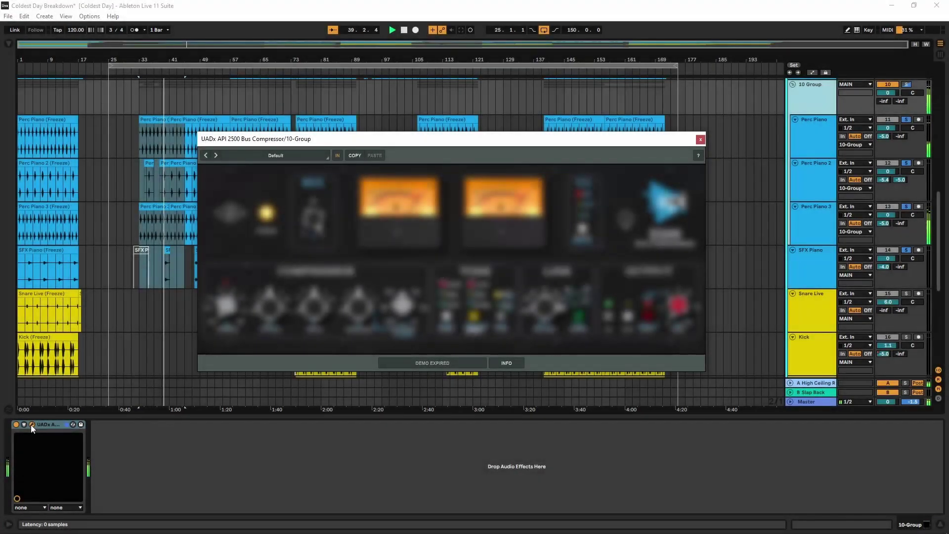
left_click(32, 425)
scroll(340, 328, "down", 5)
scroll(383, 167, "up", 10)
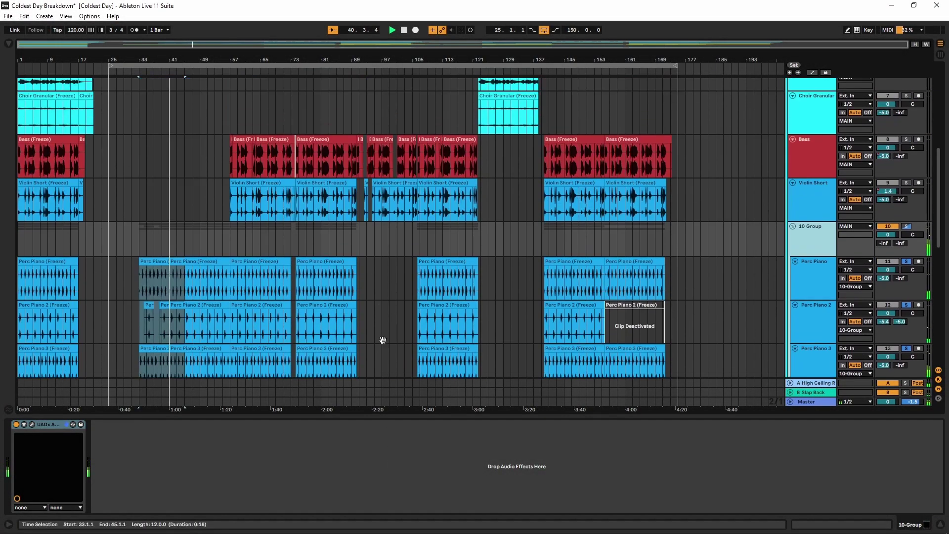
Play the Violin Short track soloed from bar 57 and view its UAD Precision Channel Strip window, closing it again
left_click(233, 216)
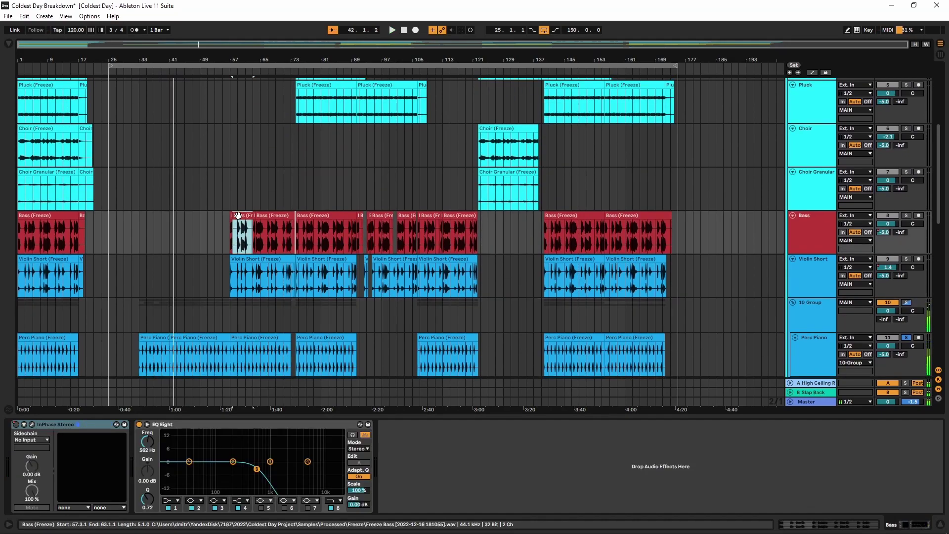
left_click(235, 261)
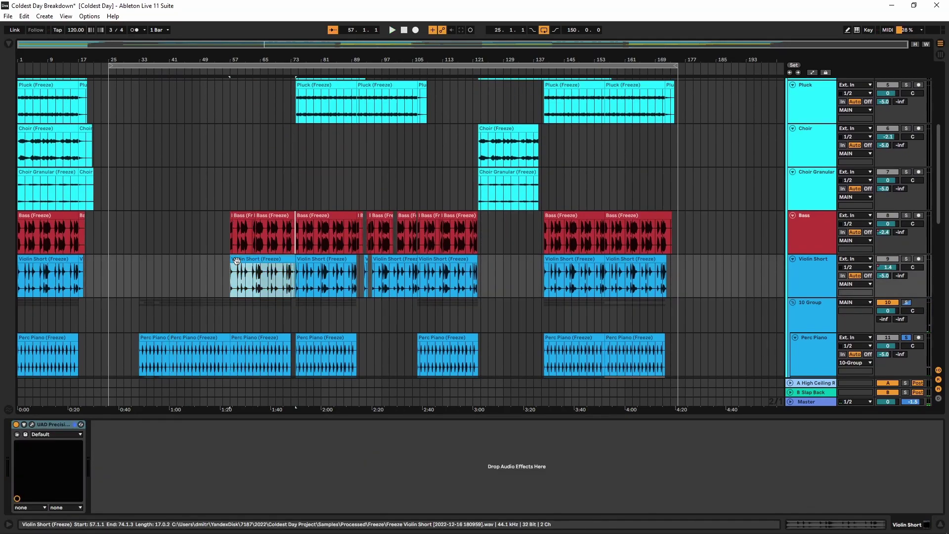
left_click(32, 424)
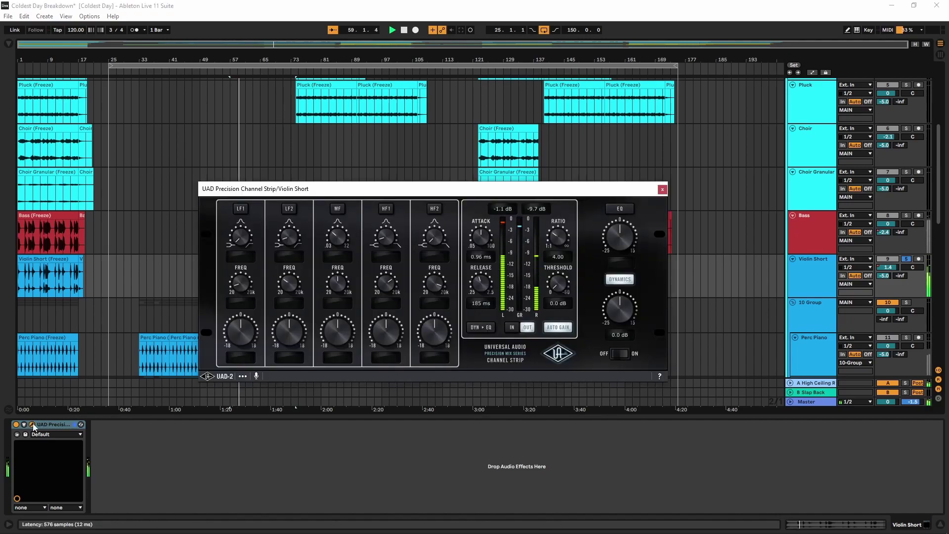
left_click(32, 425)
Solo the Bass track and briefly view the window of its InPhase Stereo plug-in
left_click(819, 231)
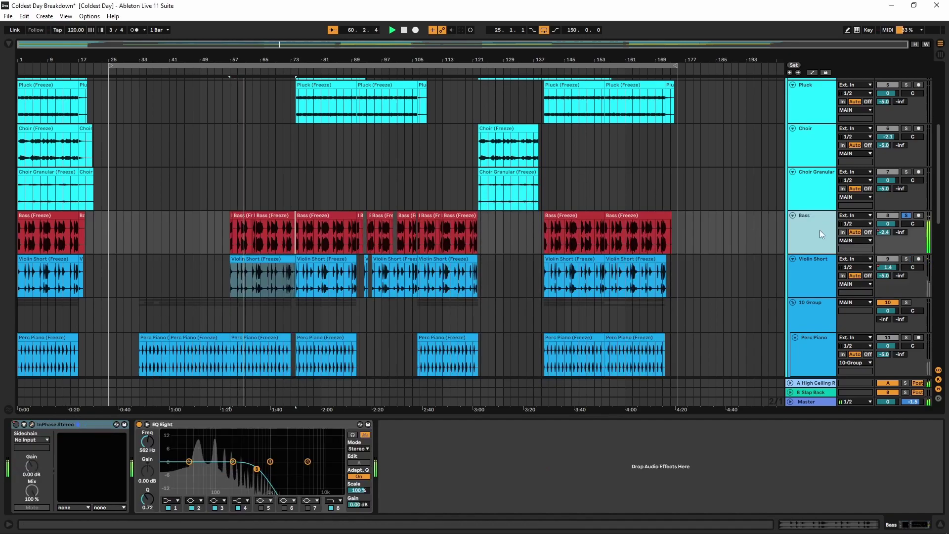
left_click(32, 423)
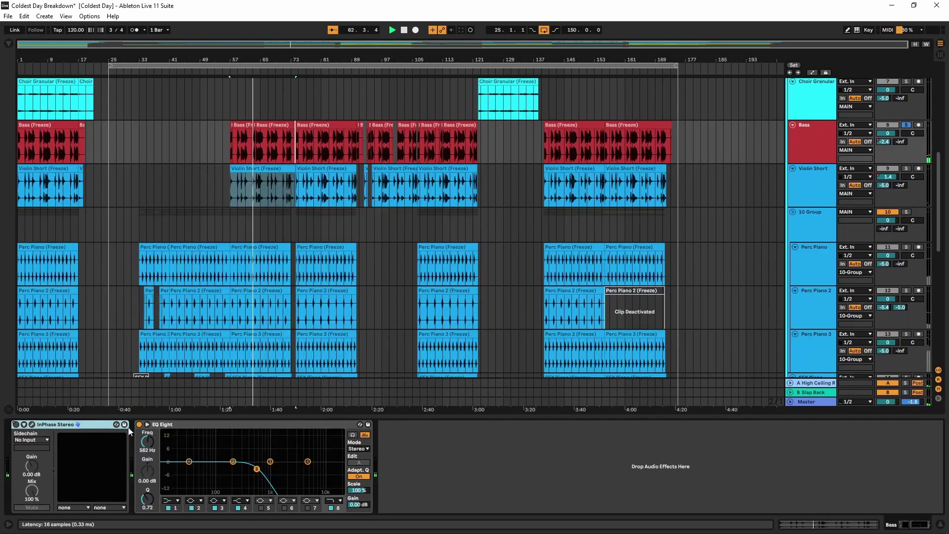
left_click(31, 424)
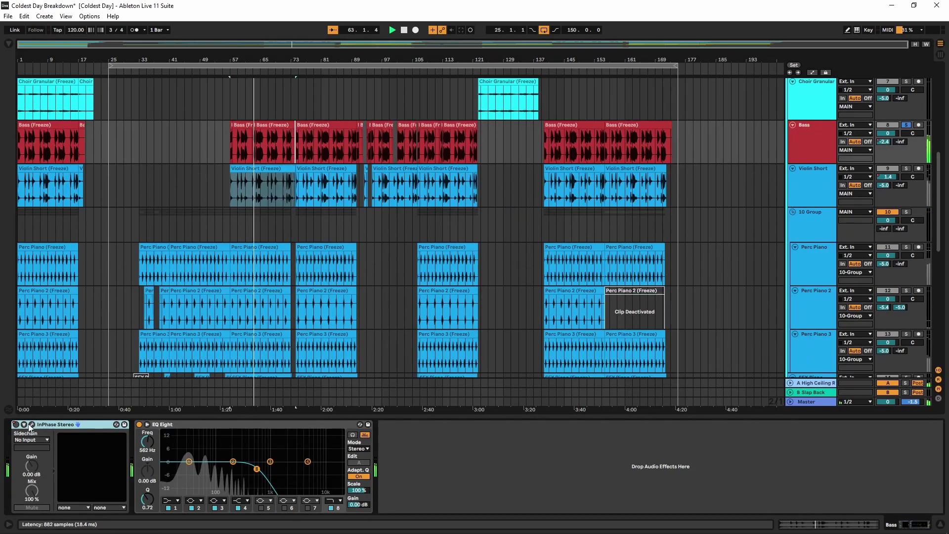
left_click(31, 424)
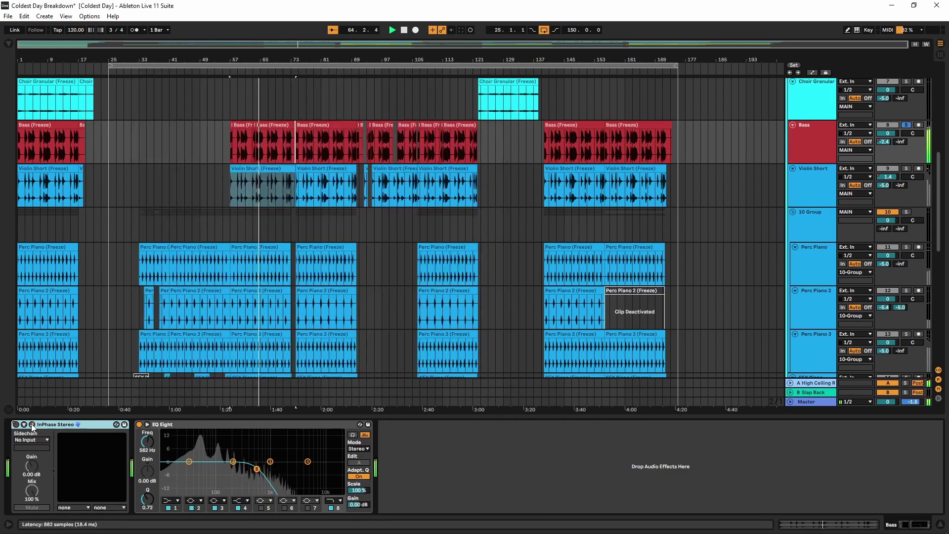
Show automation and examine the InPhase Stereo Device On envelope on the Bass track around bar 74
key("a")
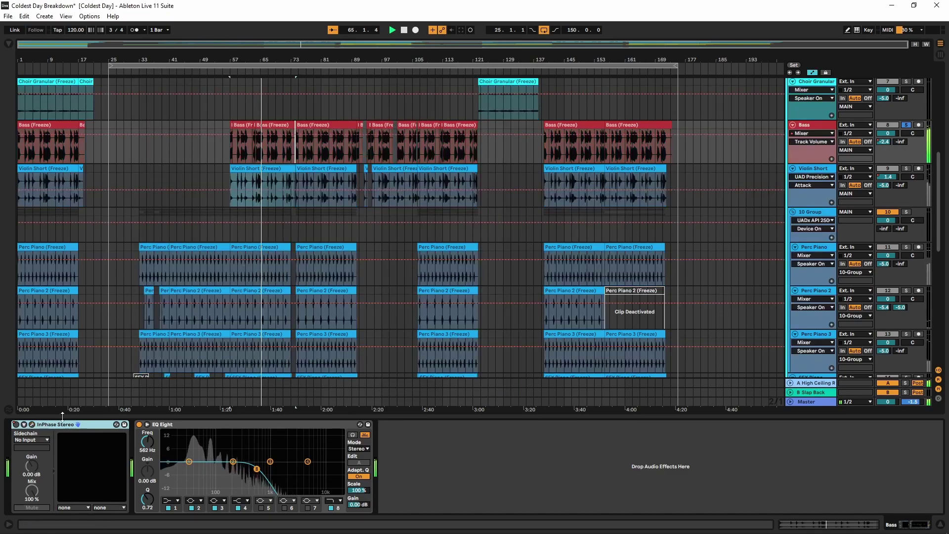
left_click(15, 425)
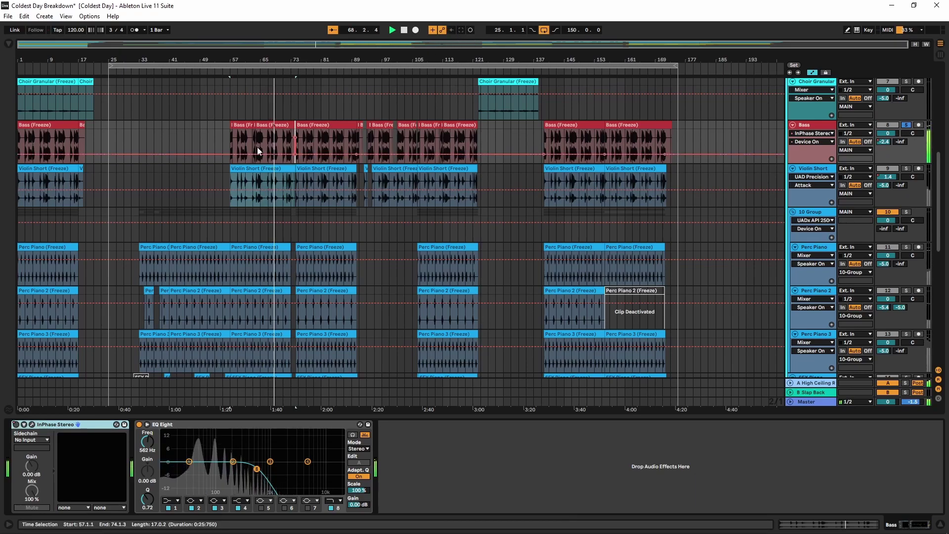
scroll(289, 188, "up", 5)
scroll(289, 188, "up", 3)
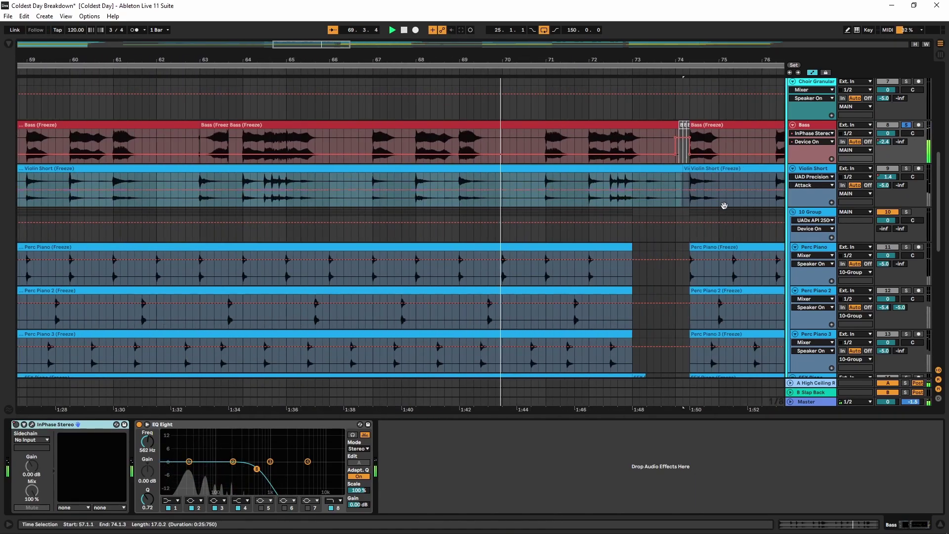
left_click_drag(727, 204, 394, 214)
scroll(403, 196, "down", 2)
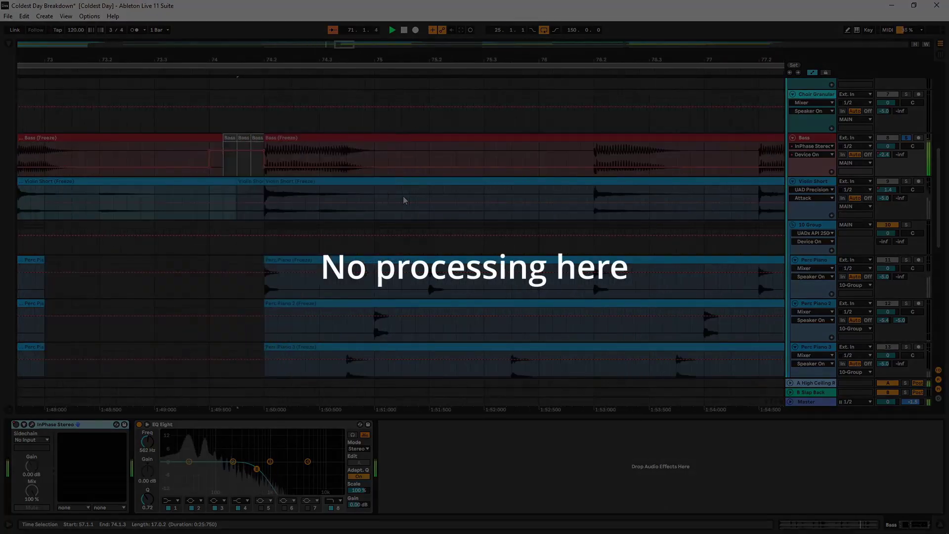
scroll(404, 199, "down", 6)
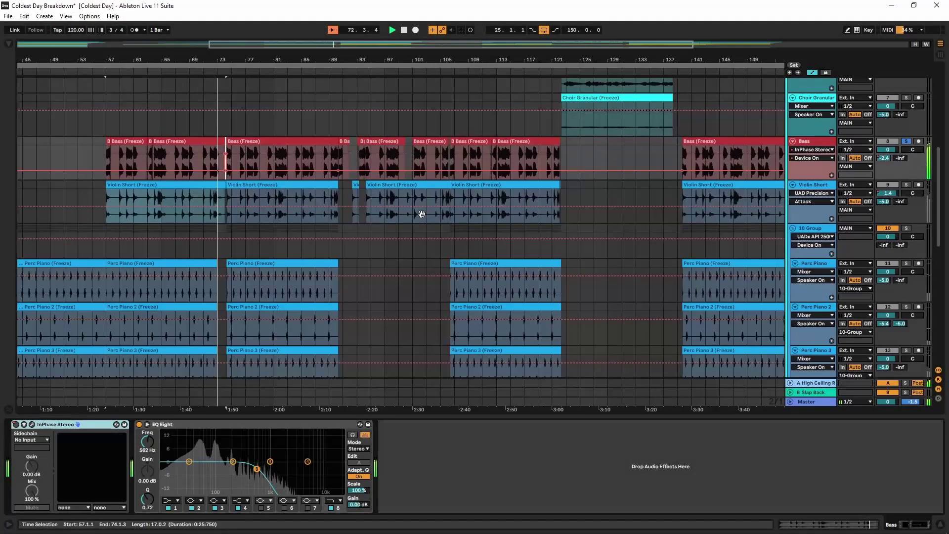
left_click_drag(422, 214, 437, 213)
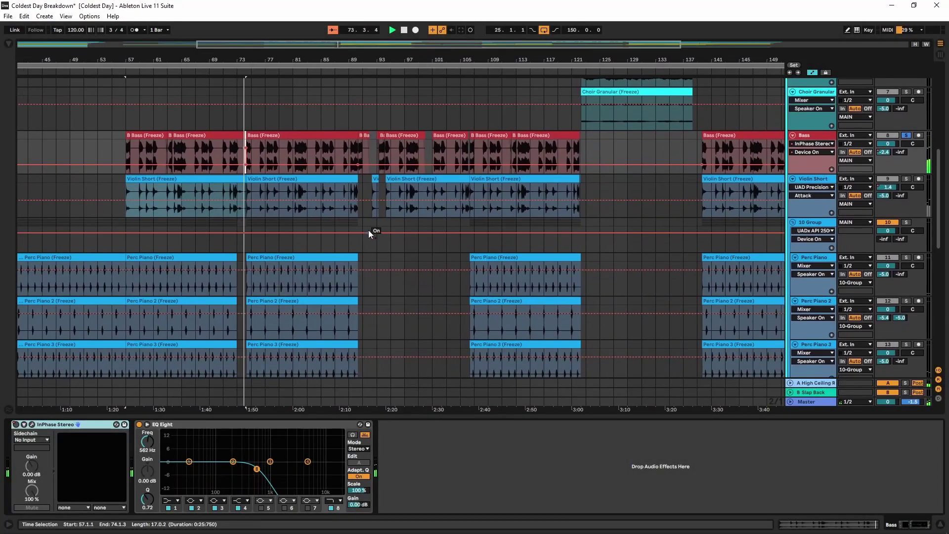
Bypass and re-enable EQ Eight on the Bass track to compare the sound, and hide the device view
left_click(140, 425)
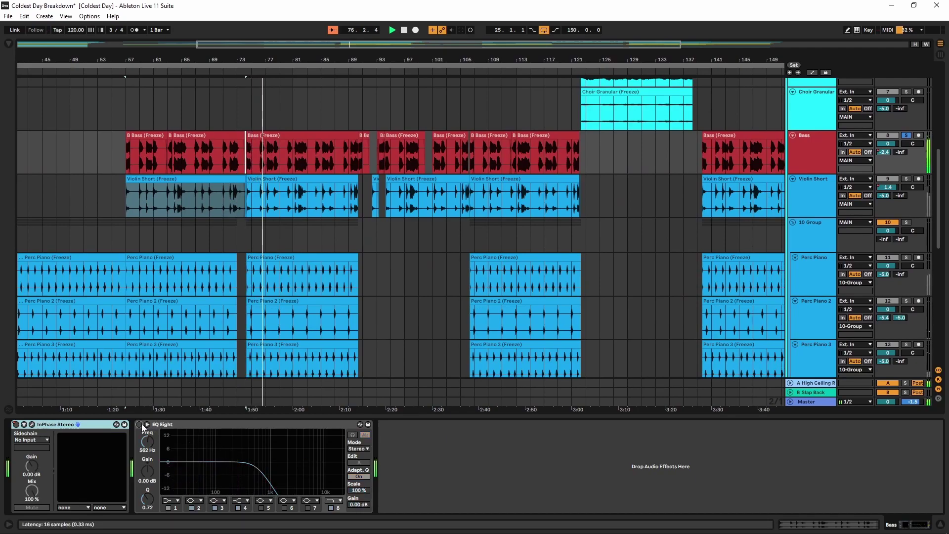
left_click(140, 425)
key("ctrl+alt+l")
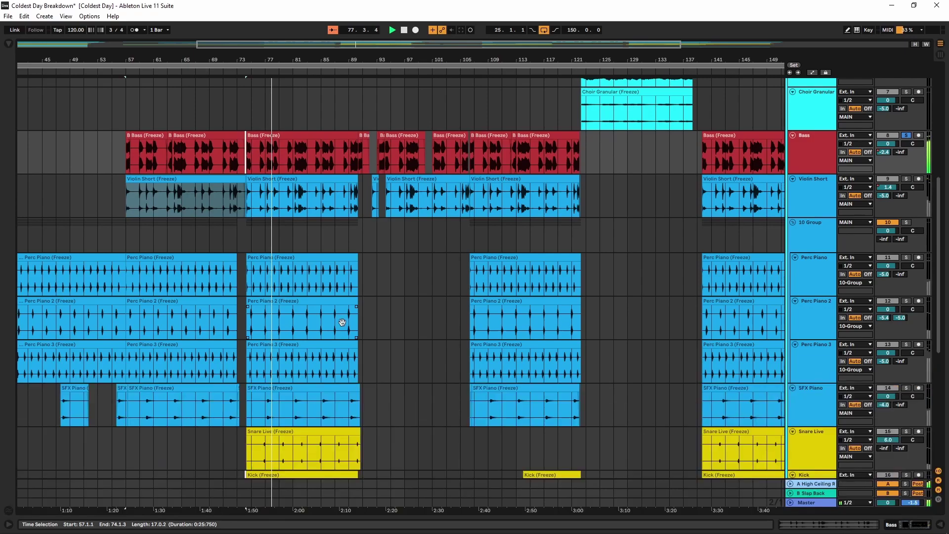
Solo the Synth Seq, Pluck and Piano tracks in turn during playback, with the device view shown
scroll(401, 271, "up", 6)
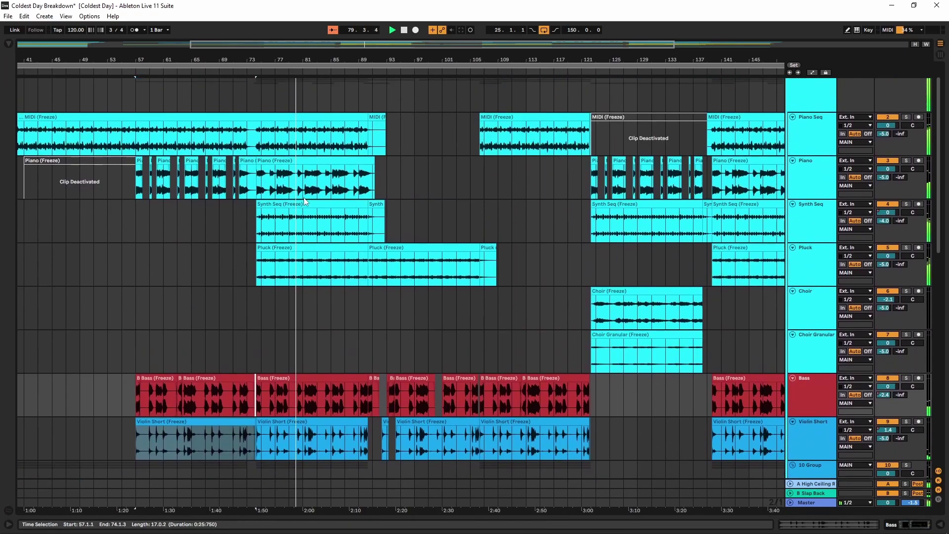
left_click(305, 204)
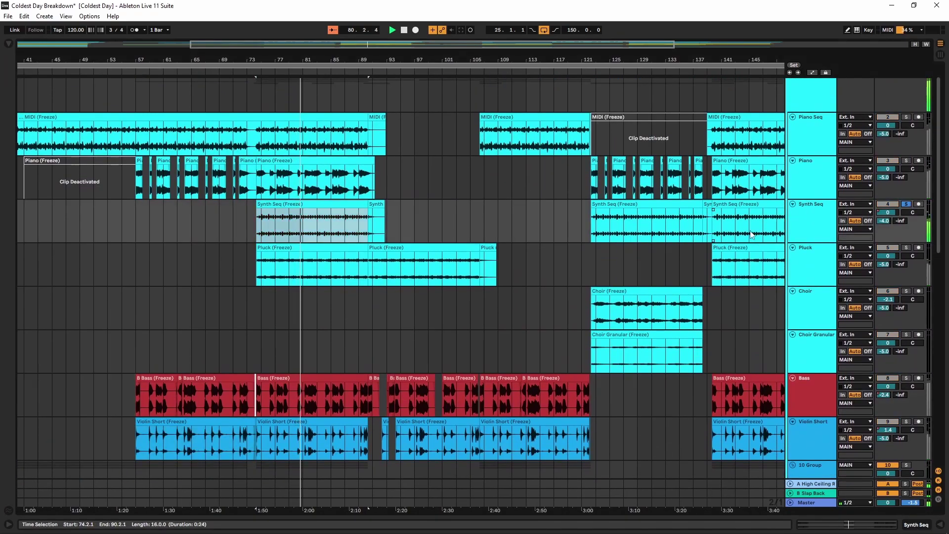
left_click(821, 213)
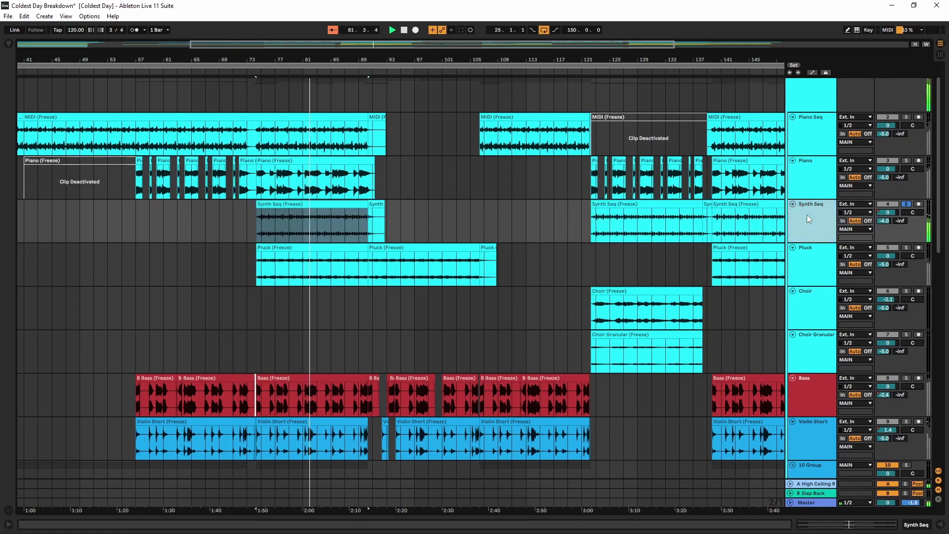
key("ctrl+alt+l")
left_click(813, 257)
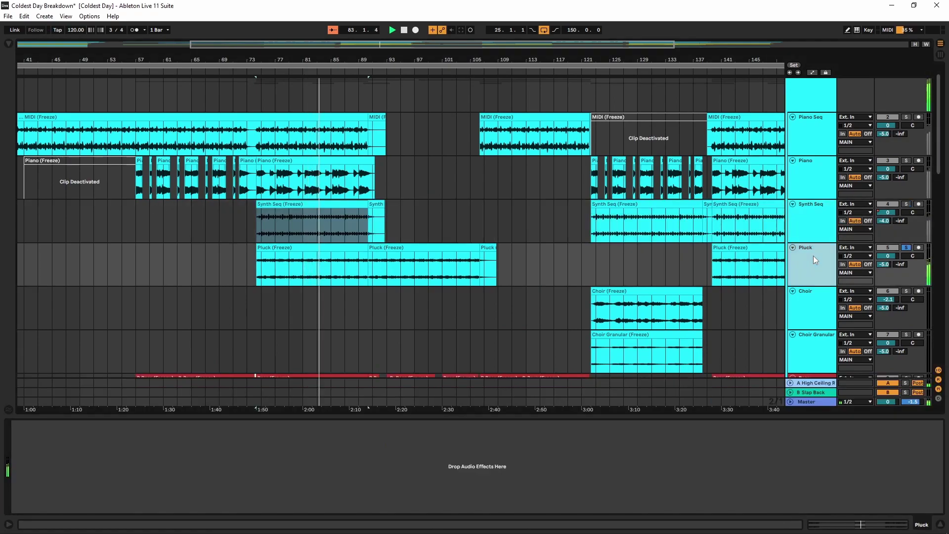
left_click(820, 173)
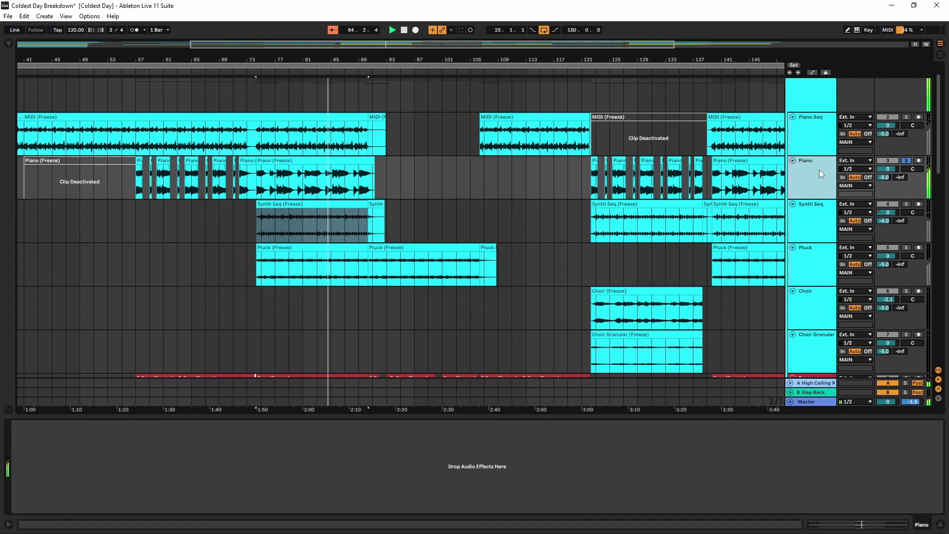
Play the Choir clip soloed from bar 122 and examine its Tremolator plug-in, comparing the sound with the effect bypassed
left_click_drag(616, 261, 520, 233)
left_click(519, 233)
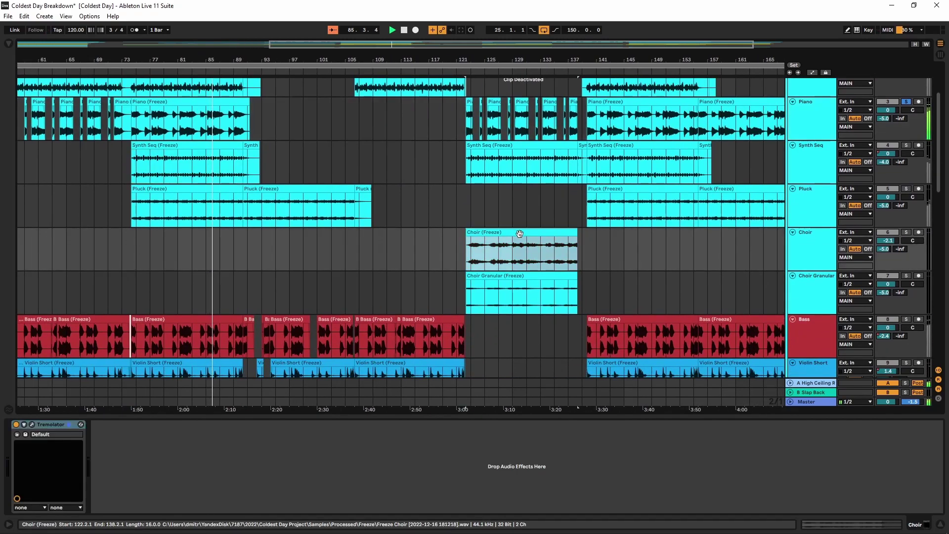
left_click(32, 425)
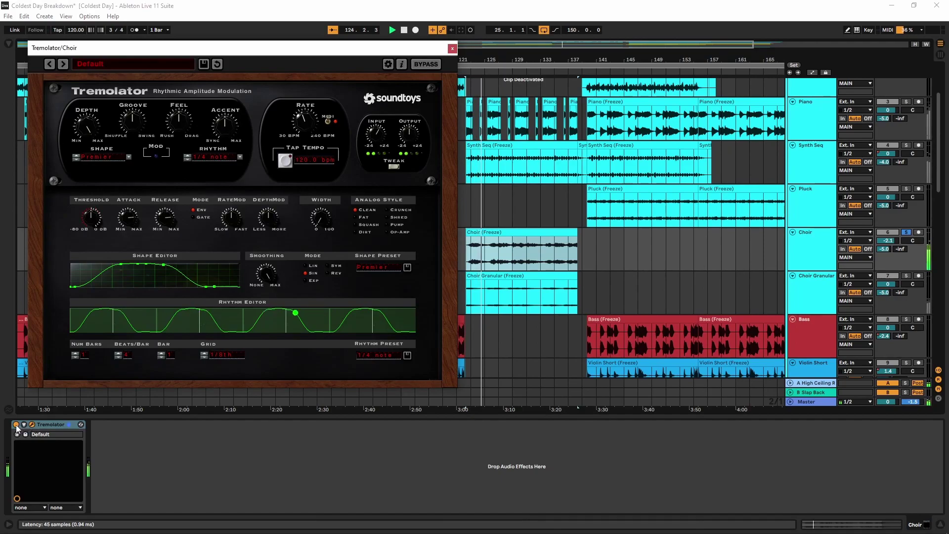
left_click(16, 428)
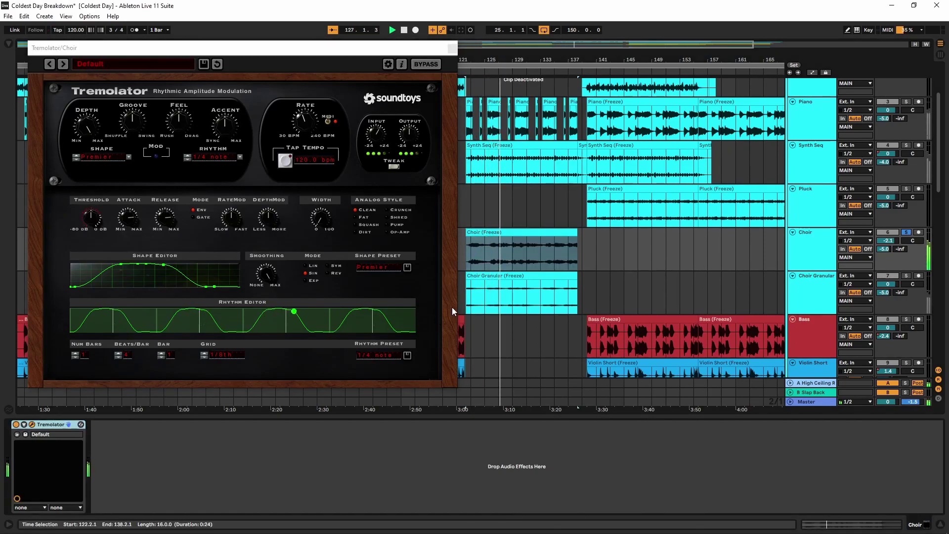
Solo the Choir Granular track and listen to its clip in the section from bar 122
left_click(504, 277)
scroll(501, 286, "down", 3)
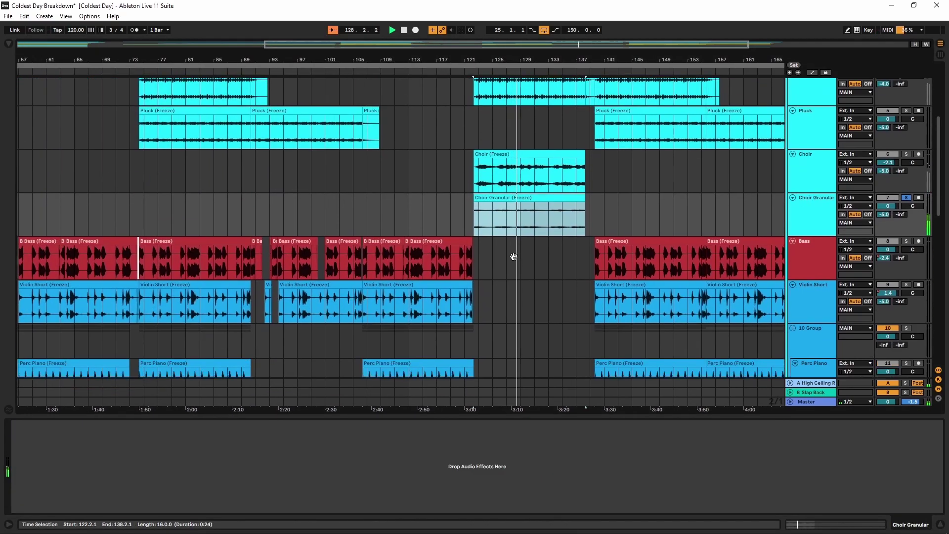
scroll(501, 286, "up", 6)
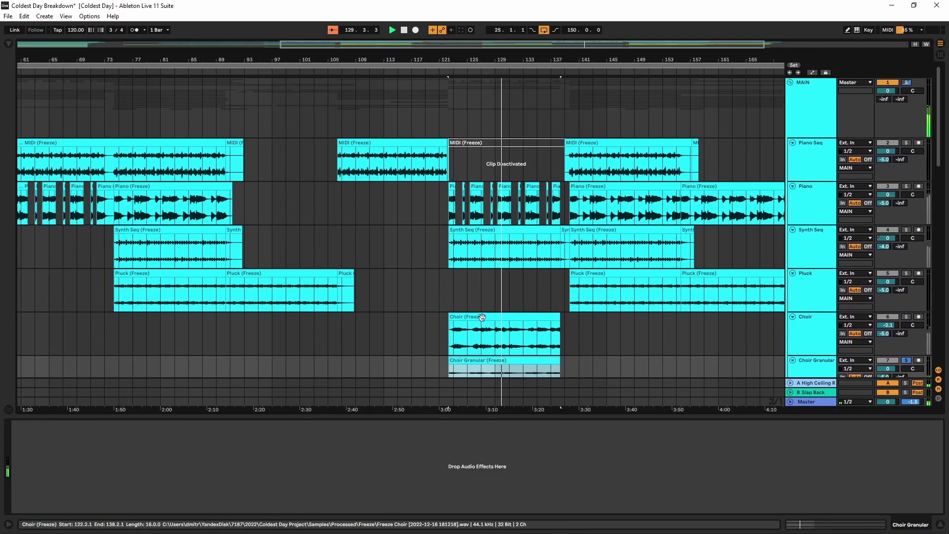
Solo the Piano track, examine its chopped clips between bars 122 and 138, and hide the device view
left_click(794, 205)
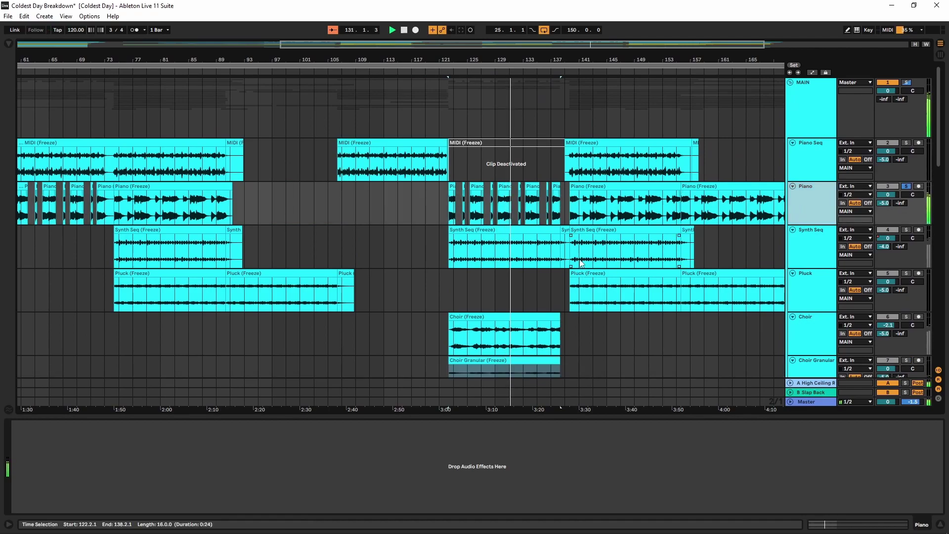
key("plus")
key("plus")
key("plus")
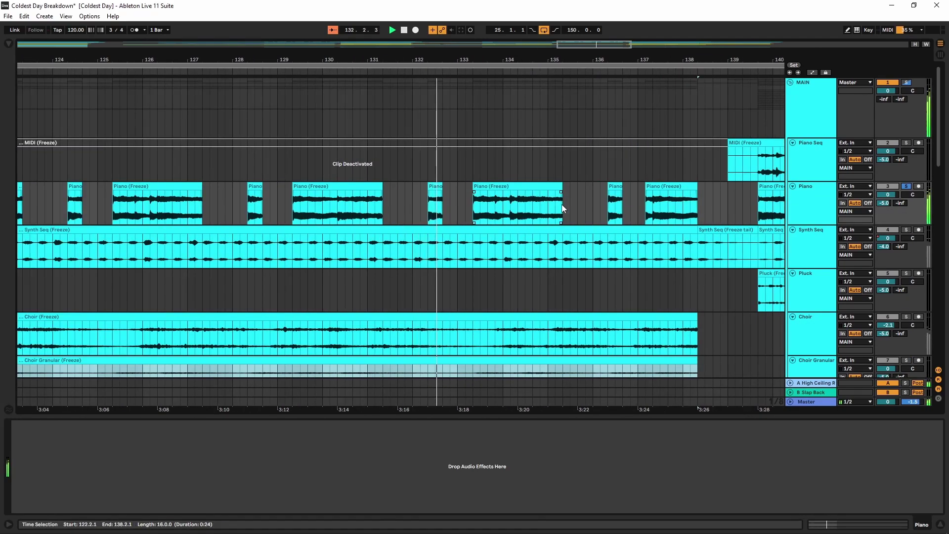
key("ctrl+alt+l")
key("minus")
key("minus")
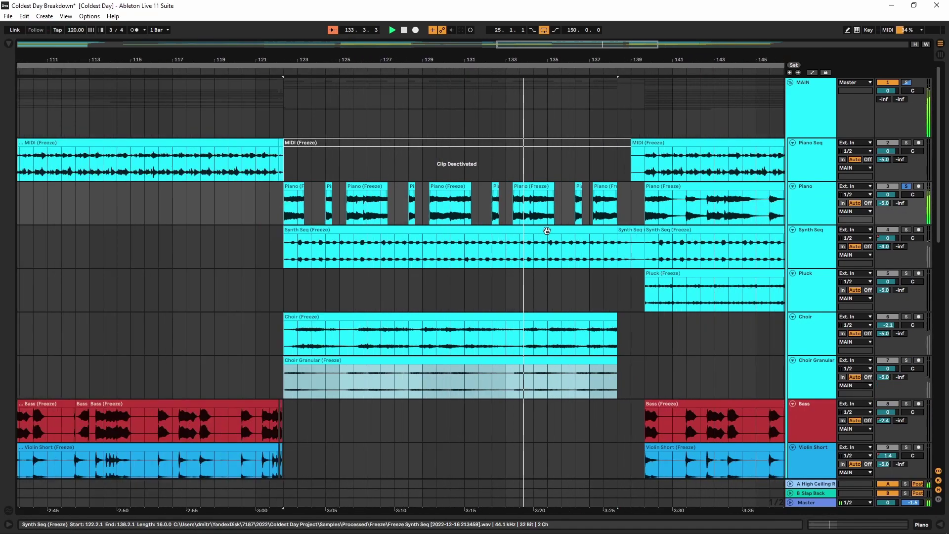
Listen to the Choir Granular and Live Drums tracks soloed in turn up to about bar 138
scroll(529, 230, "down", 5)
scroll(520, 207, "down", 2)
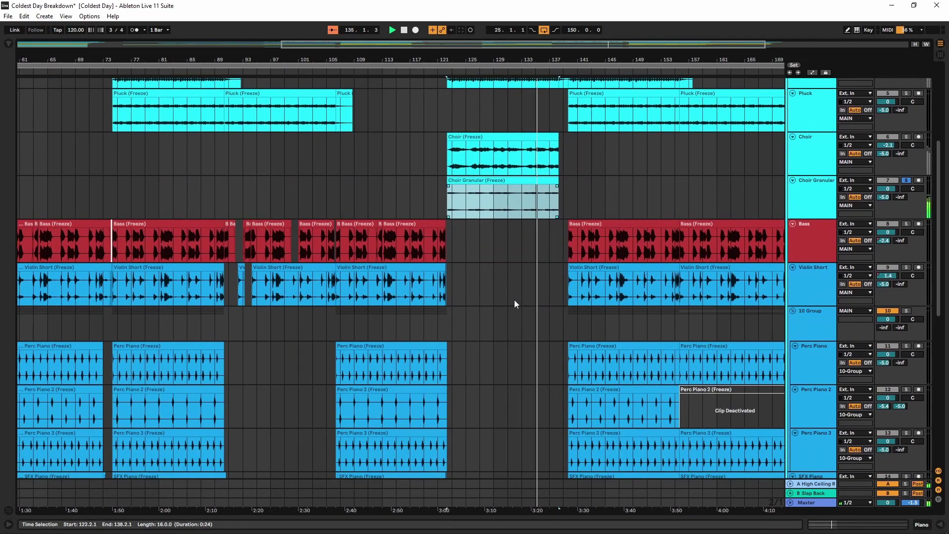
scroll(512, 282, "down", 4)
key("minus")
scroll(513, 283, "down", 8)
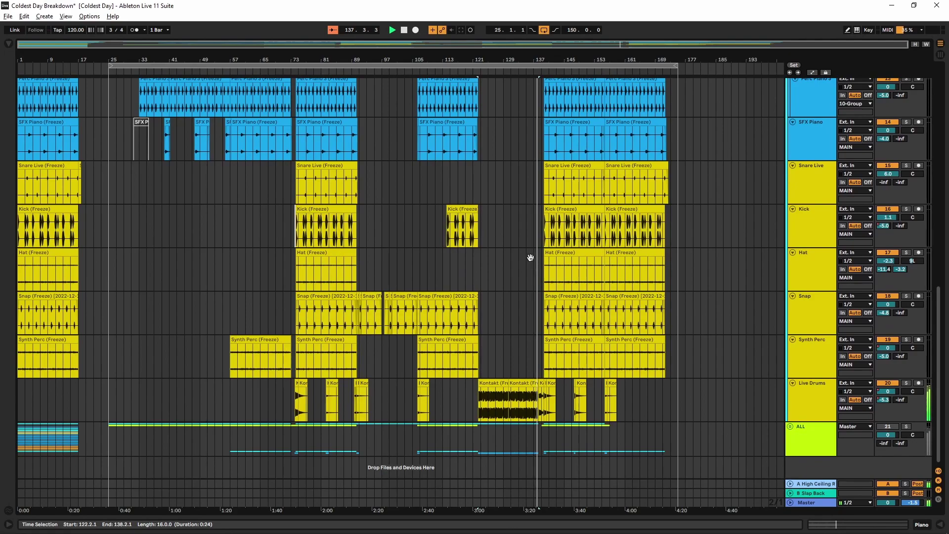
Clear the solo and play all MAIN tracks together in the final section around bar 153
left_click(575, 269)
scroll(574, 268, "up", 3)
scroll(510, 267, "down", 3)
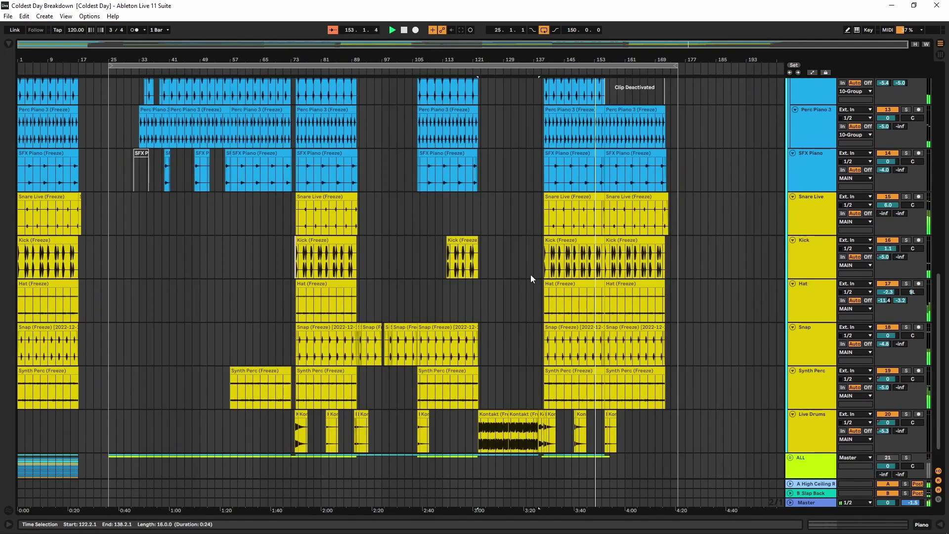
Examine the RealVerb Pro settings on the A High Ceiling Room and B Slap Back return tracks, and hide the device view
double_click(820, 483)
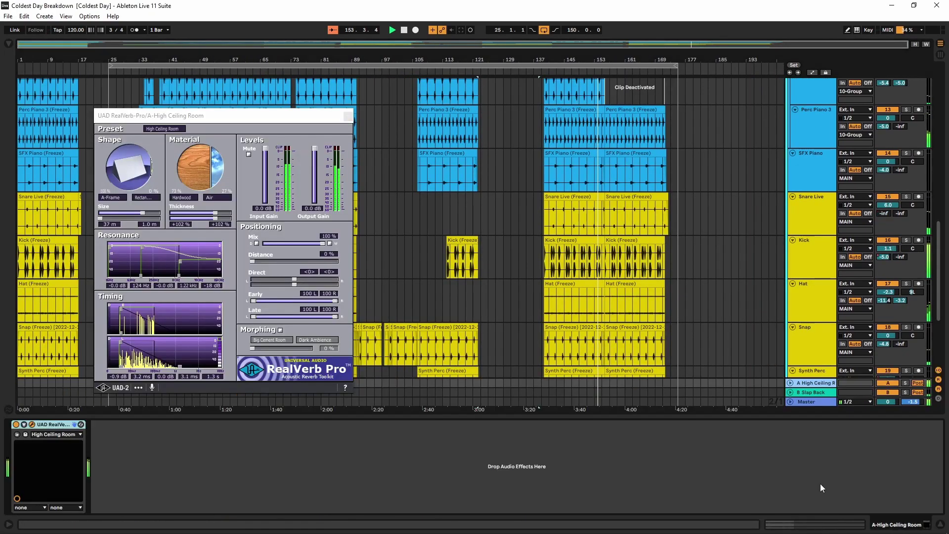
left_click(818, 392)
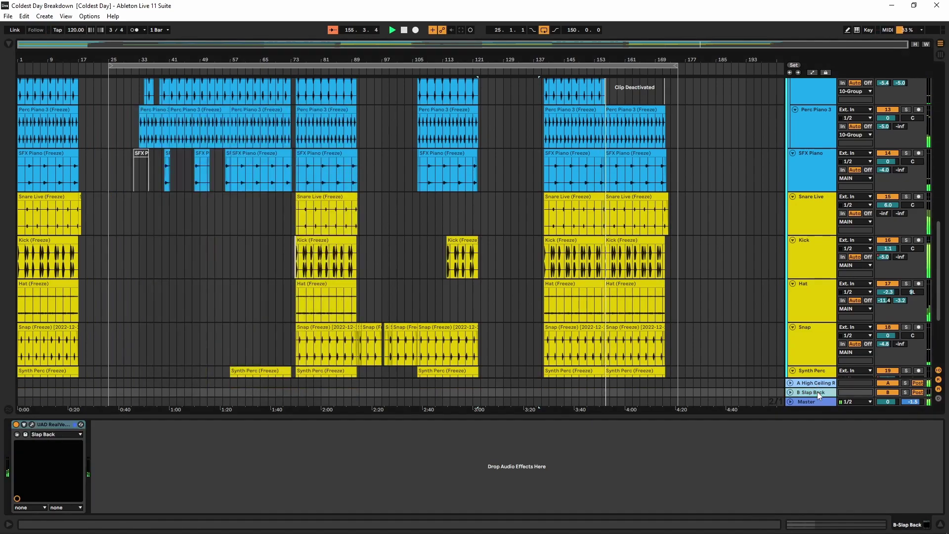
left_click(31, 423)
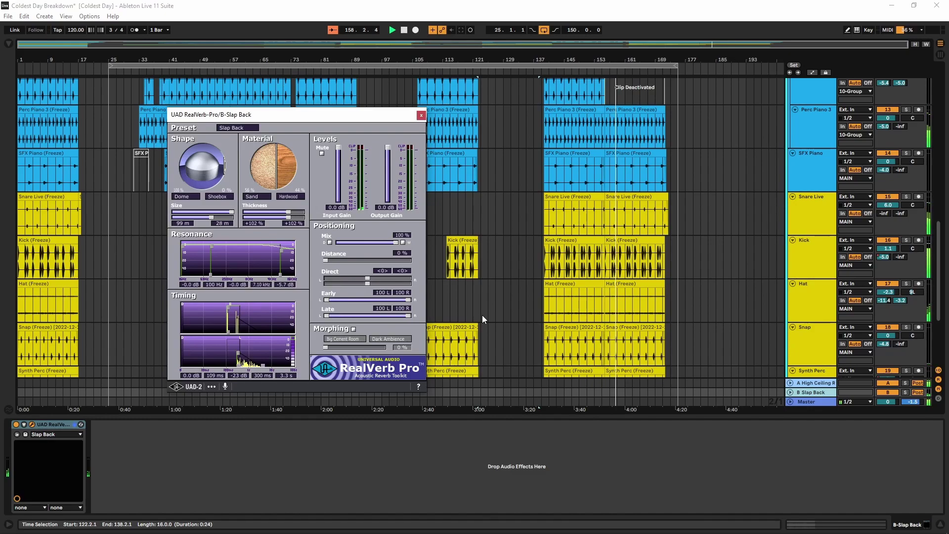
key("ctrl+alt+l")
key("ctrl+alt+p")
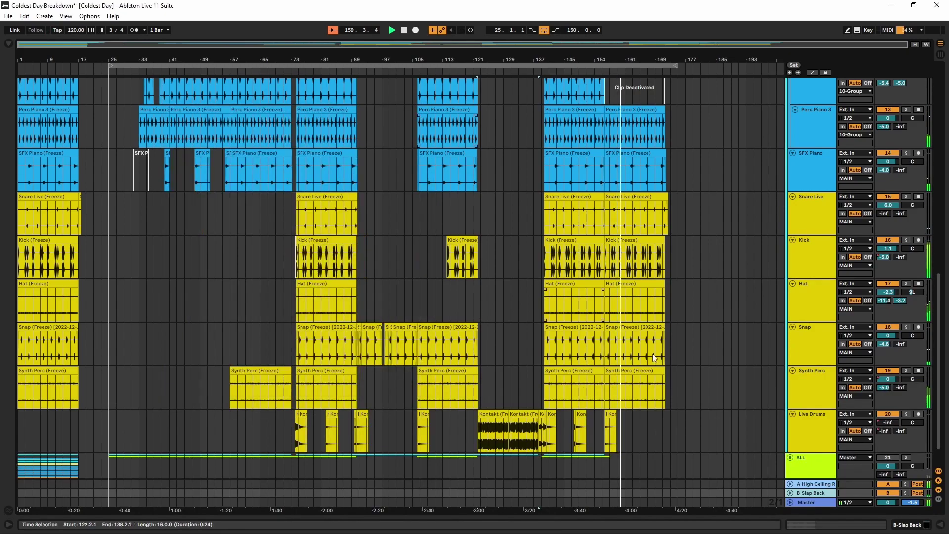
Show the Master track's effects and examine the EQ Eight curve in its enlarged display
double_click(807, 503)
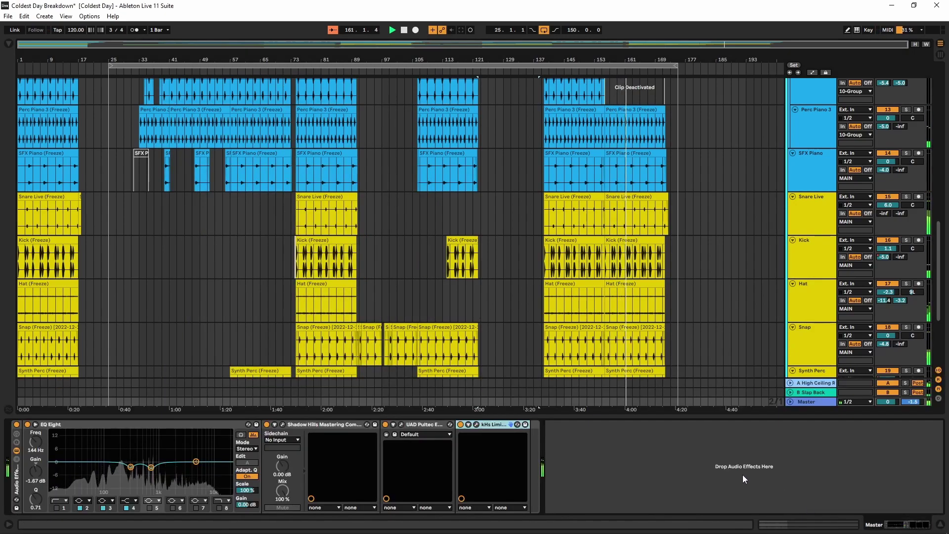
left_click(33, 425)
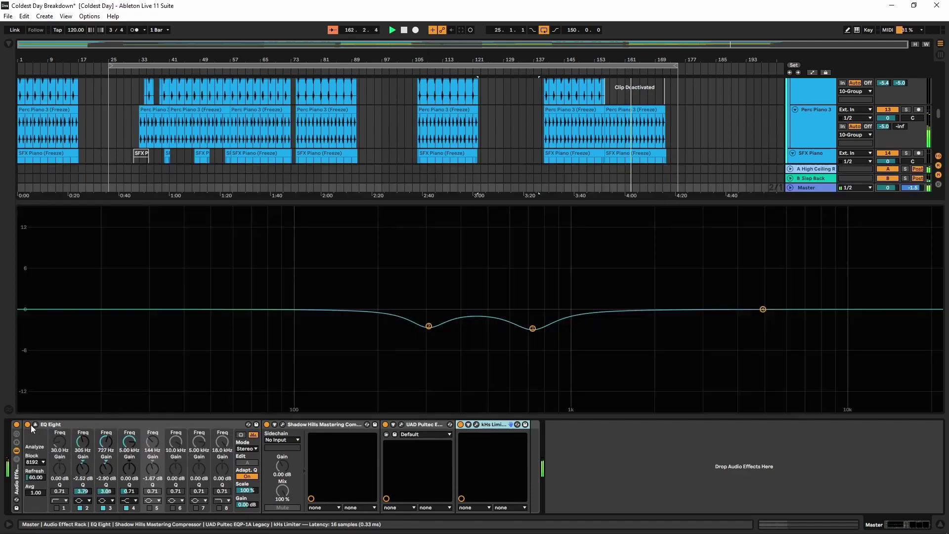
left_click(36, 424)
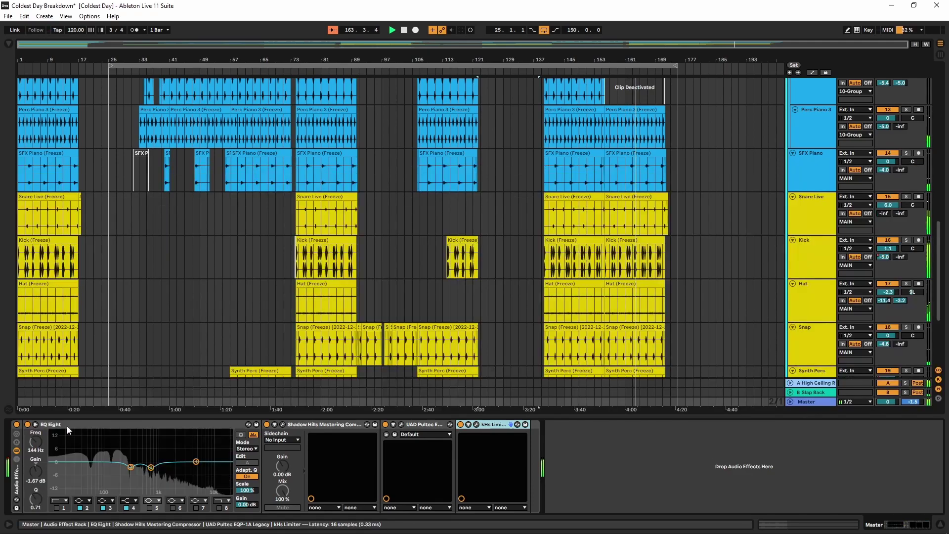
Examine the Shadow Hills Mastering Compressor and UAD Pultec EQP-1A plug-ins on the Master track, closing each window
left_click(281, 425)
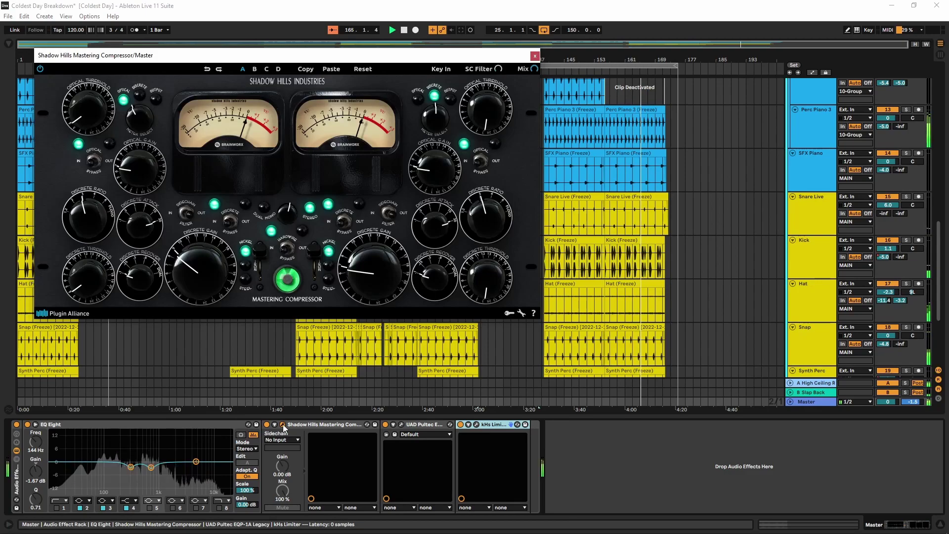
left_click(283, 425)
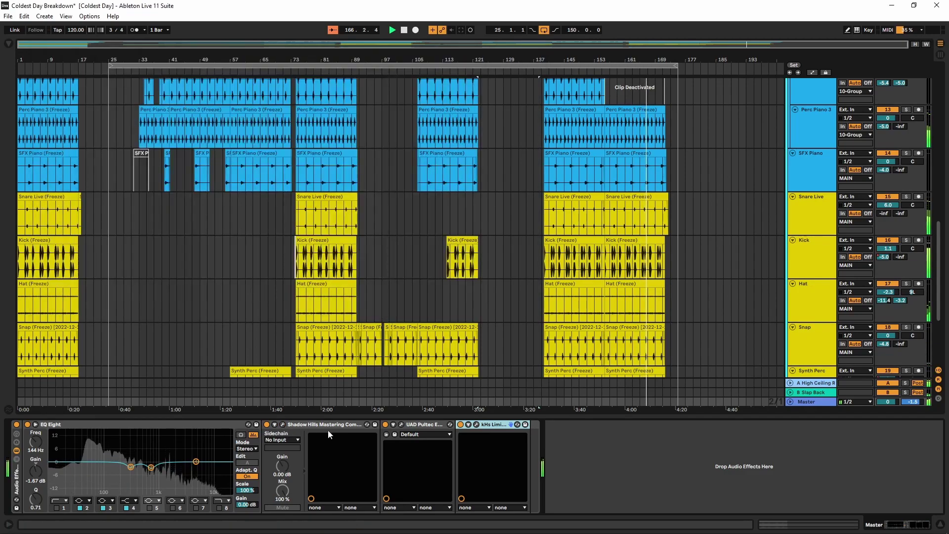
left_click(401, 424)
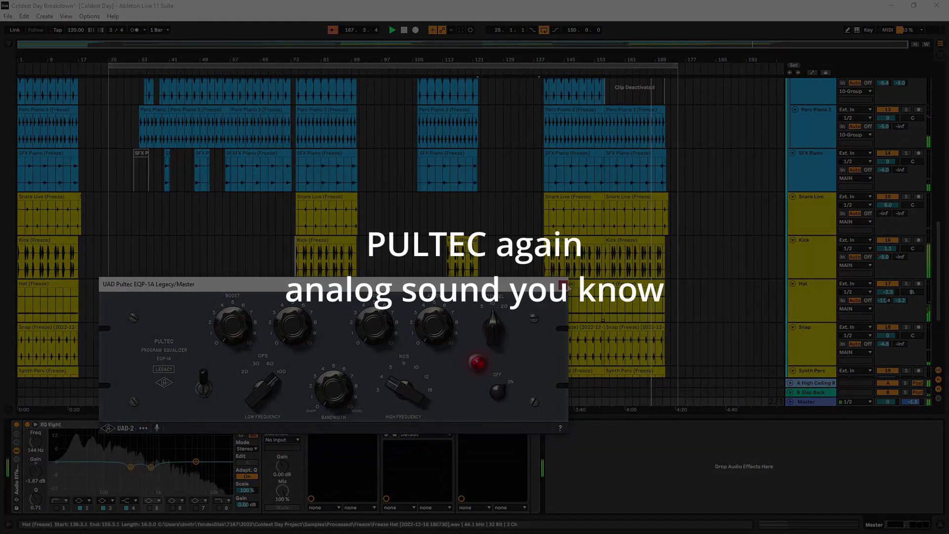
left_click(386, 427)
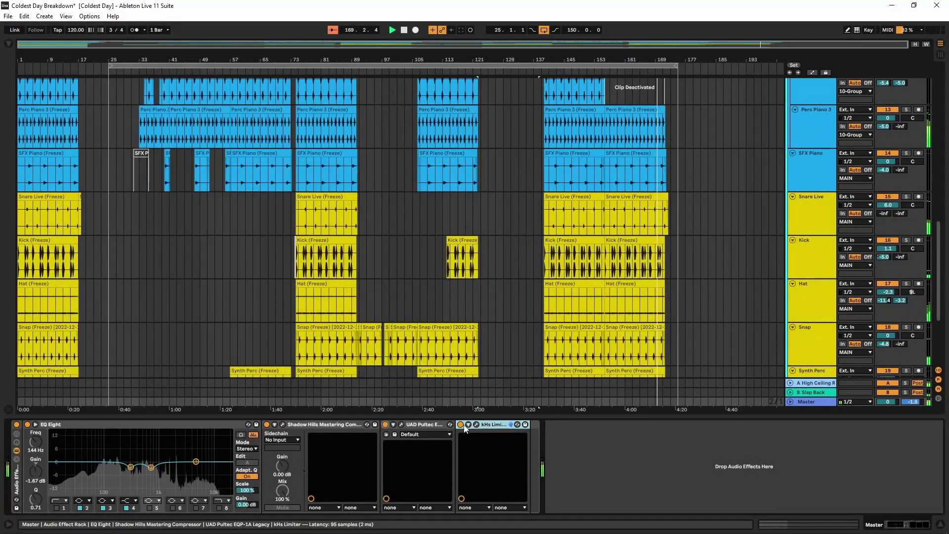
Examine the kHs Limiter at the end of the Master chain and hide the device view
left_click(477, 425)
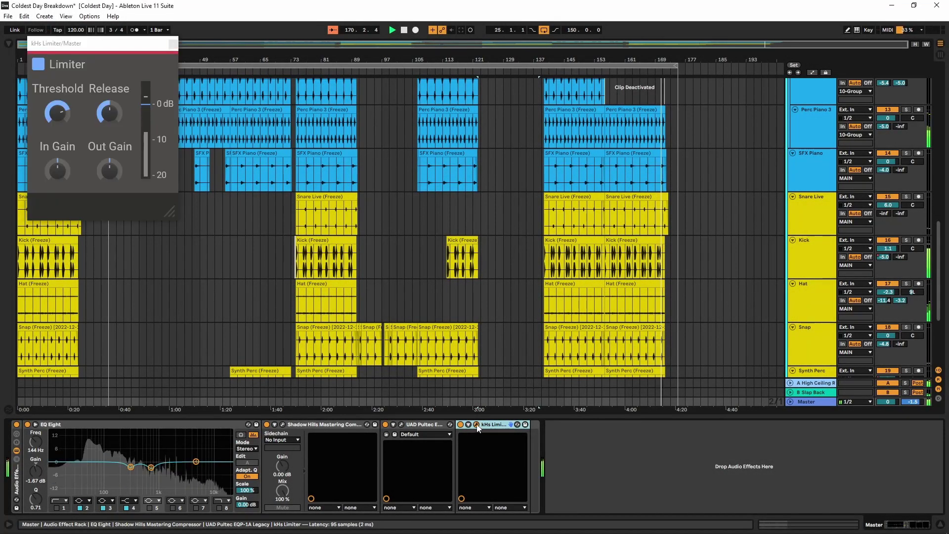
left_click(483, 328)
key("ctrl+alt+l")
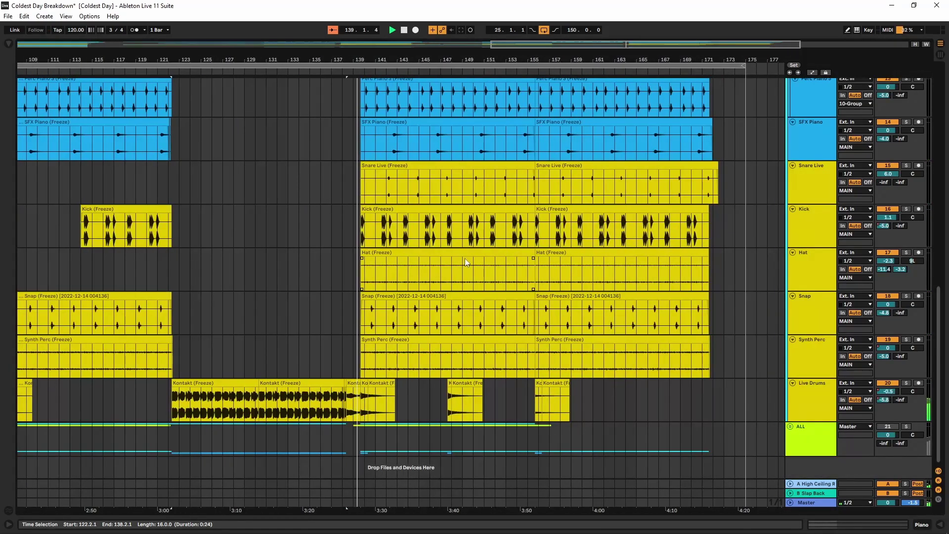
Look over the final section from bar 139 during playback and save the current Set
scroll(465, 258, "down", 2)
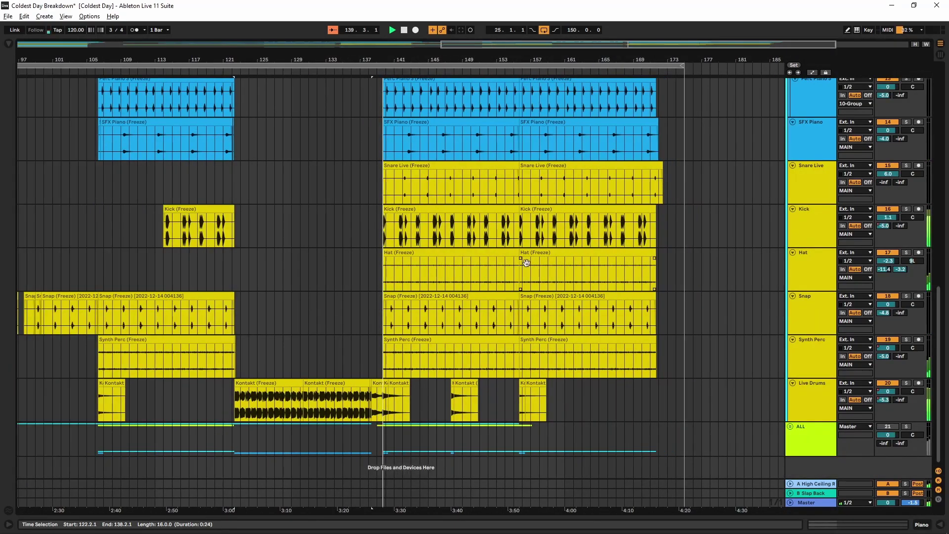
scroll(513, 266, "right", 3)
scroll(479, 208, "down", 2)
scroll(480, 208, "up", 1)
scroll(480, 208, "left", 1)
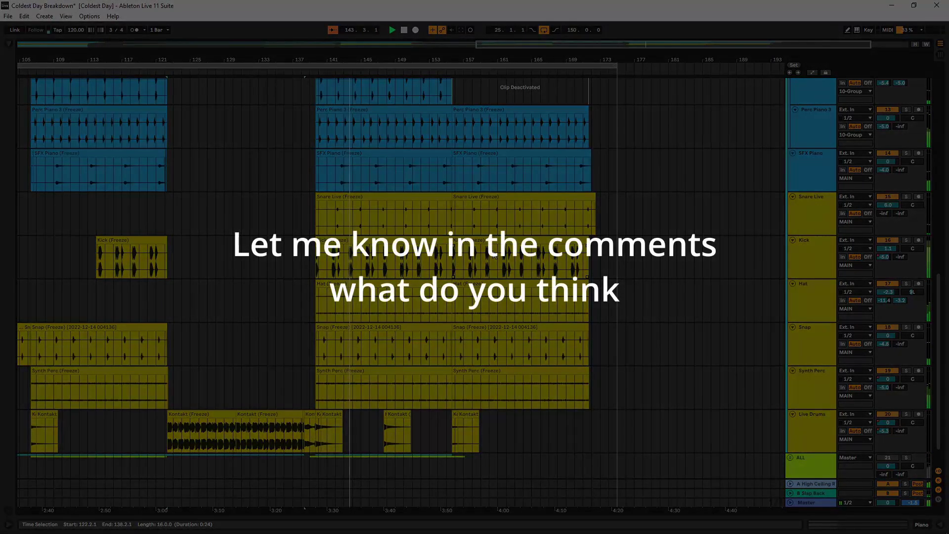
scroll(494, 257, "down", 5)
key("ctrl+s")
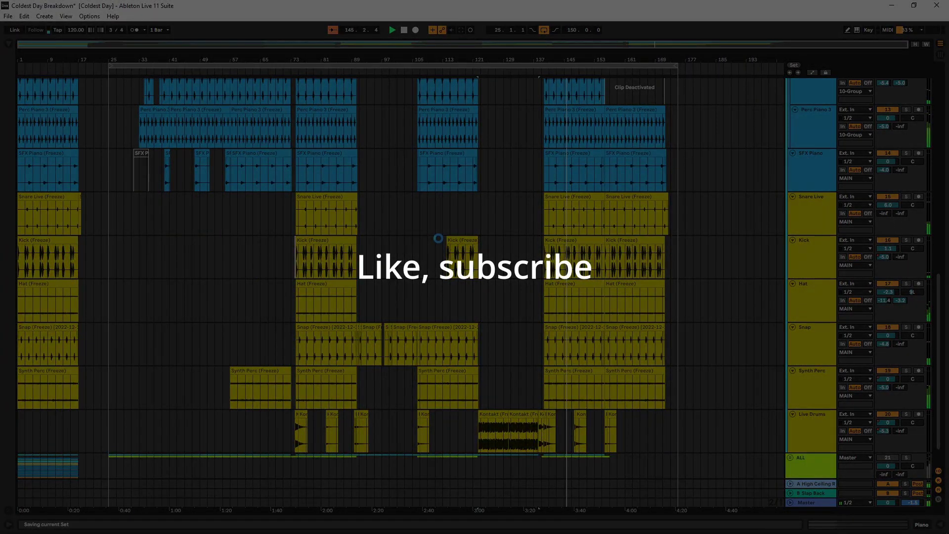